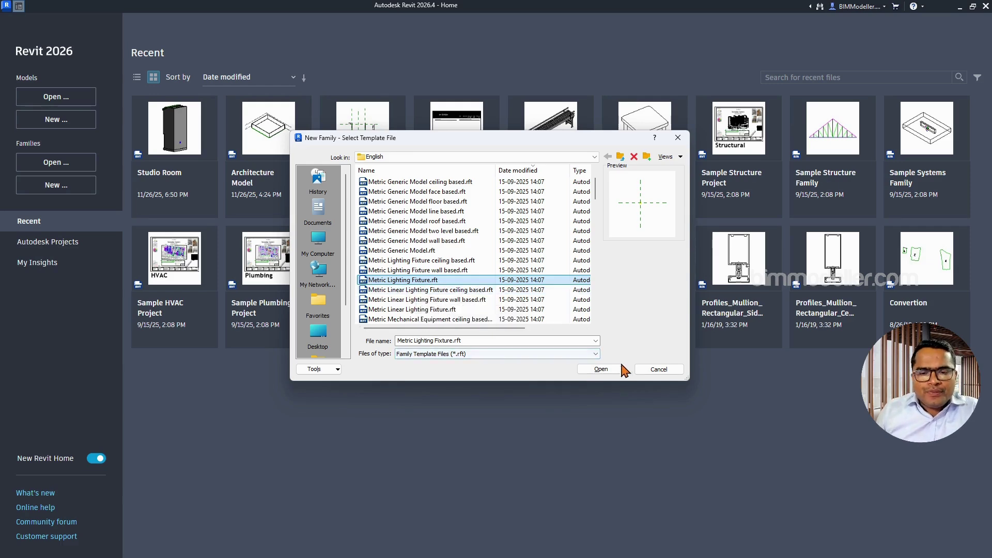
Step: Create a new family from the Metric Lighting Fixture.rft template
left_click(616, 369)
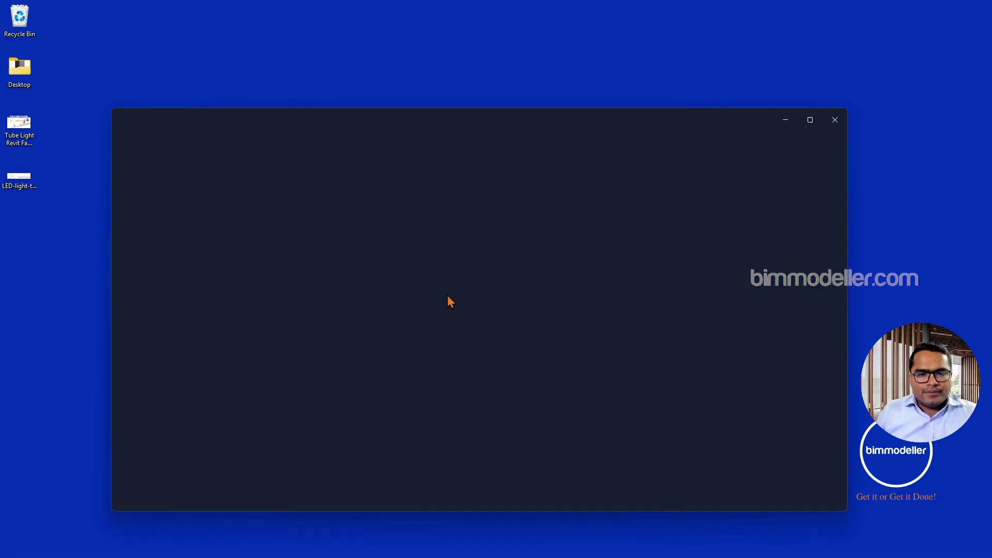
Step: Examine the tube profile and length dimensions in LED-light-tube-dimensions.jpg, then return to the Revit family
double_click(574, 117)
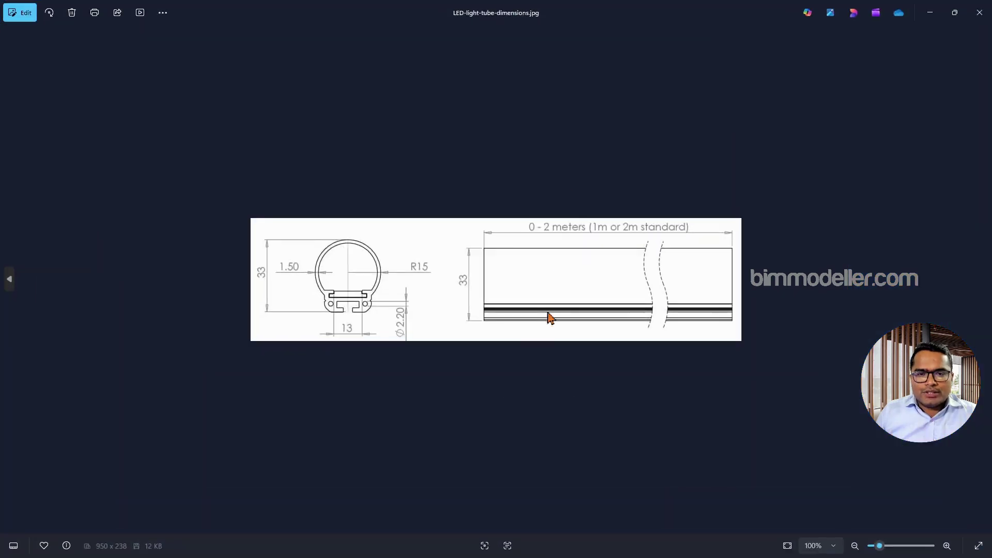
scroll(351, 331, "up", 1)
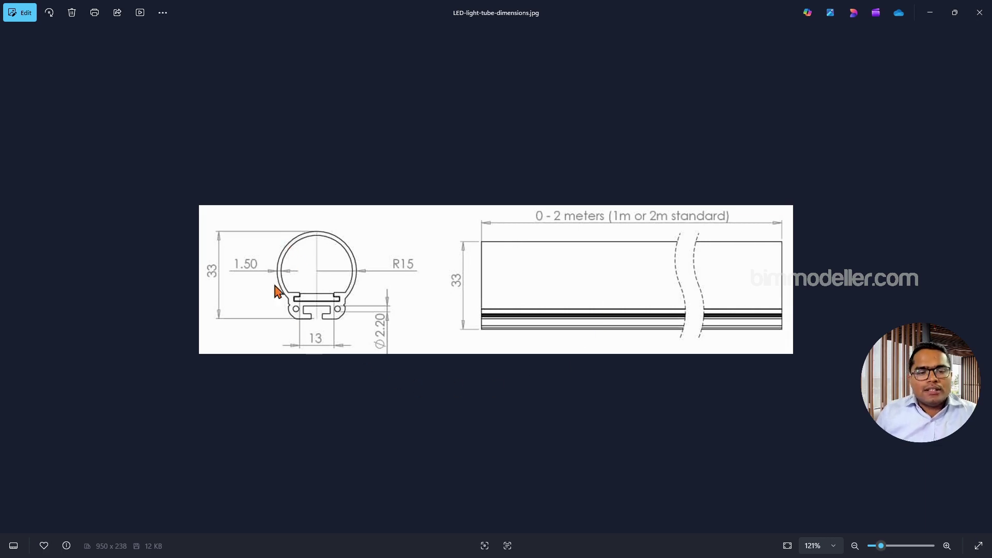
left_click(930, 13)
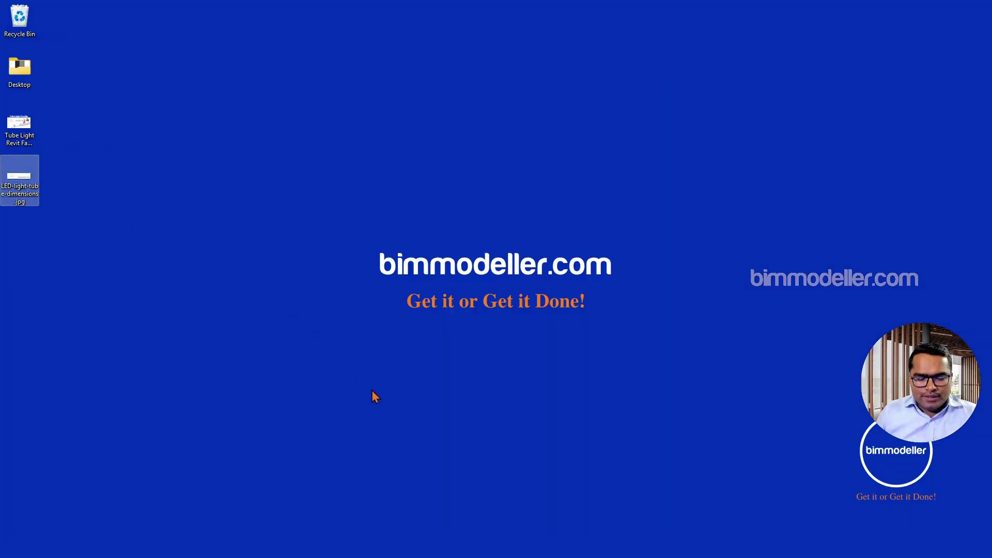
left_click(504, 547)
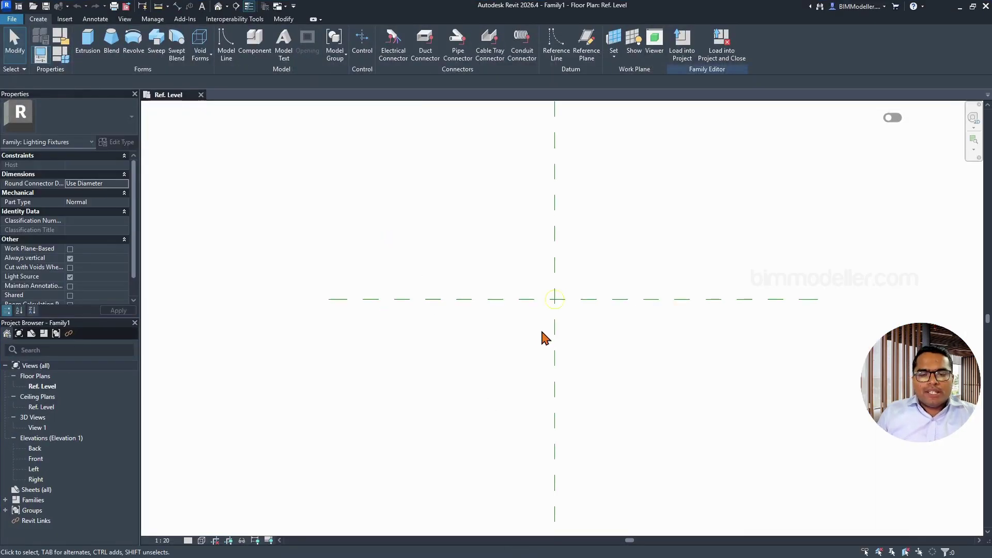
Step: Inspect the light source at the reference plane intersection in the Ref. Level floor plan
scroll(559, 312, "up", 8)
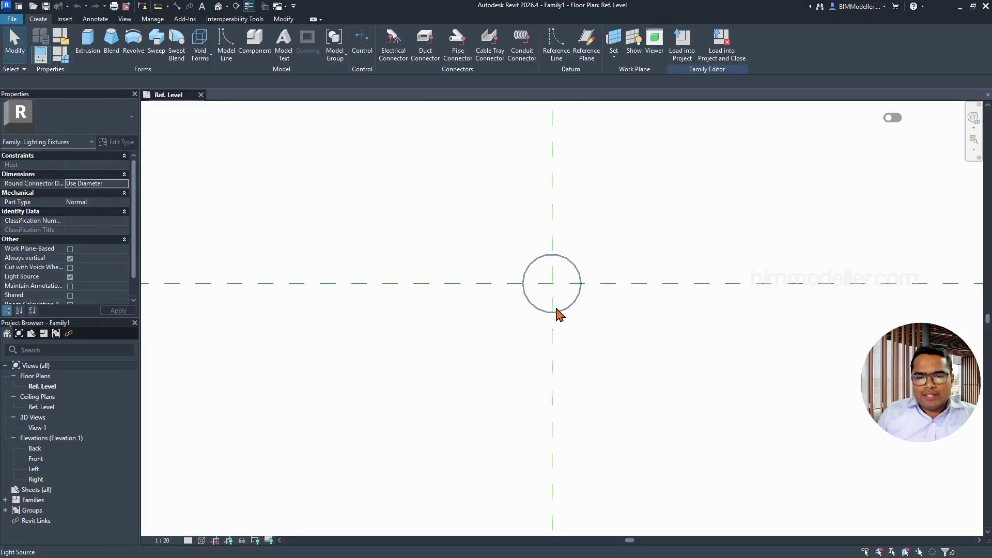
middle_click_drag(544, 274, 574, 367)
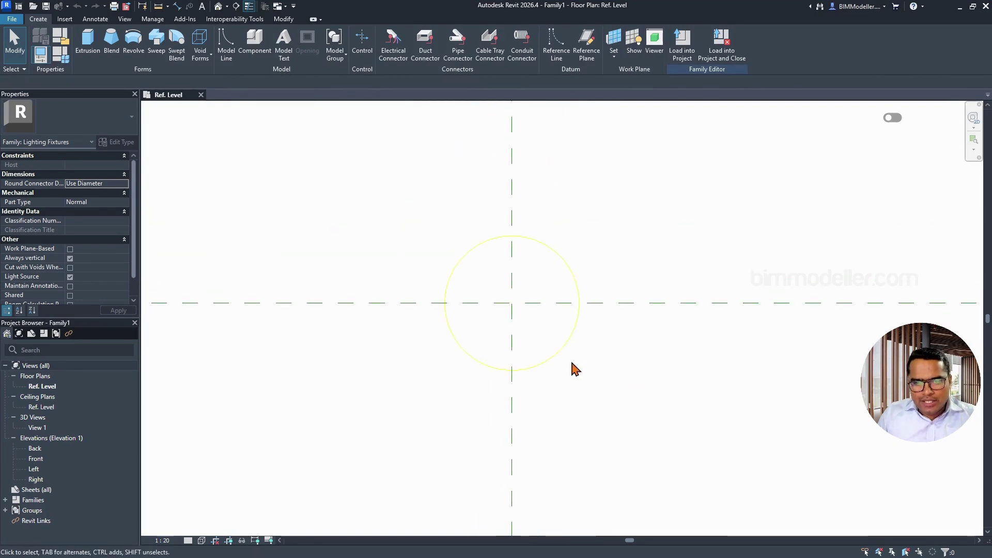
scroll(558, 364, "up", 2)
left_click(606, 378)
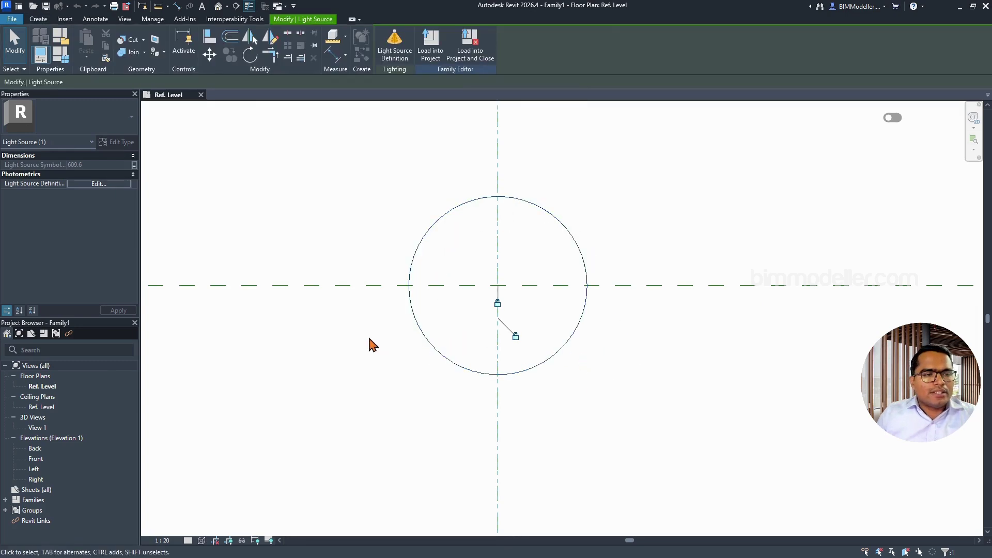
middle_click_drag(370, 341, 432, 355)
left_click(402, 377)
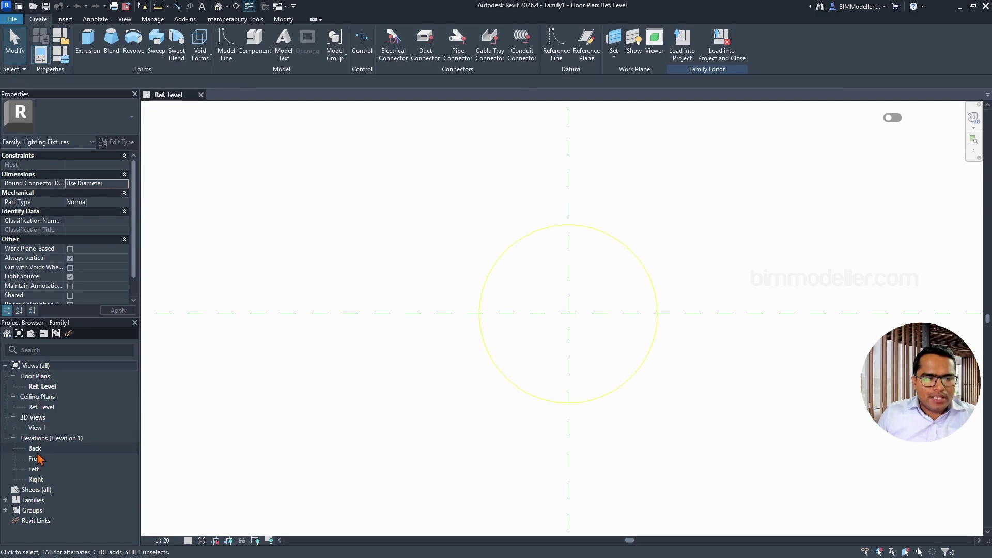
Step: Import LED-light-tube-dimensions.jpg from the desktop and place it in the Left elevation, just below the light source
double_click(33, 469)
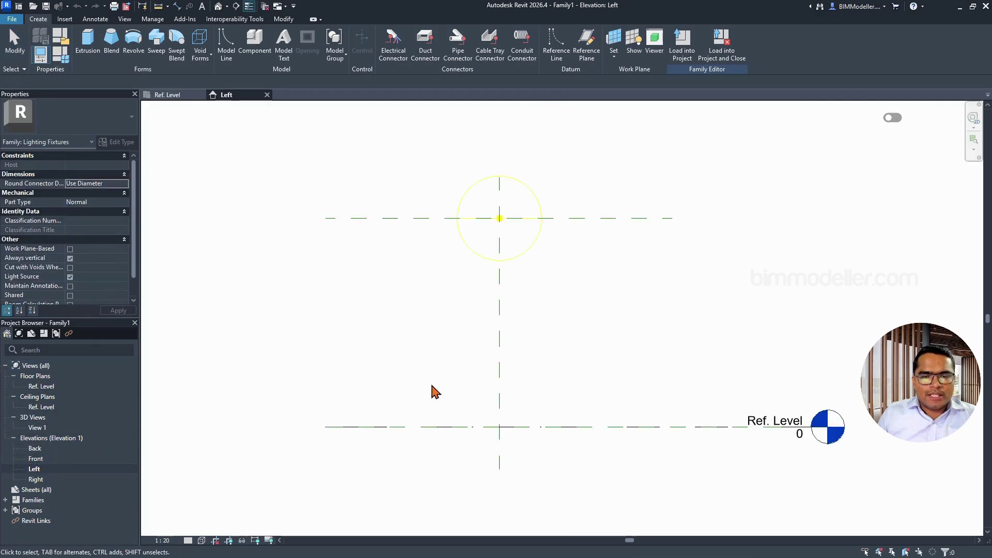
scroll(520, 184, "up", 3)
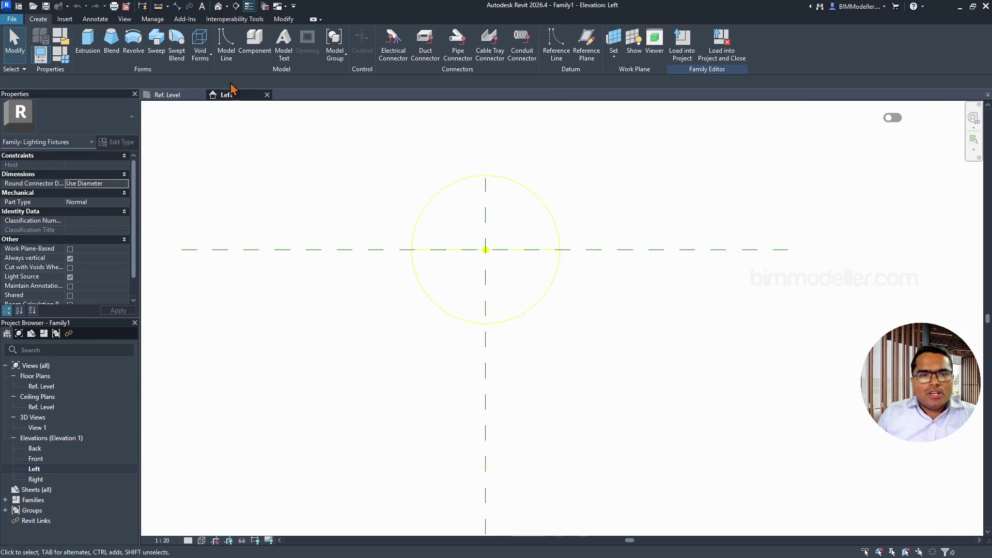
left_click(65, 20)
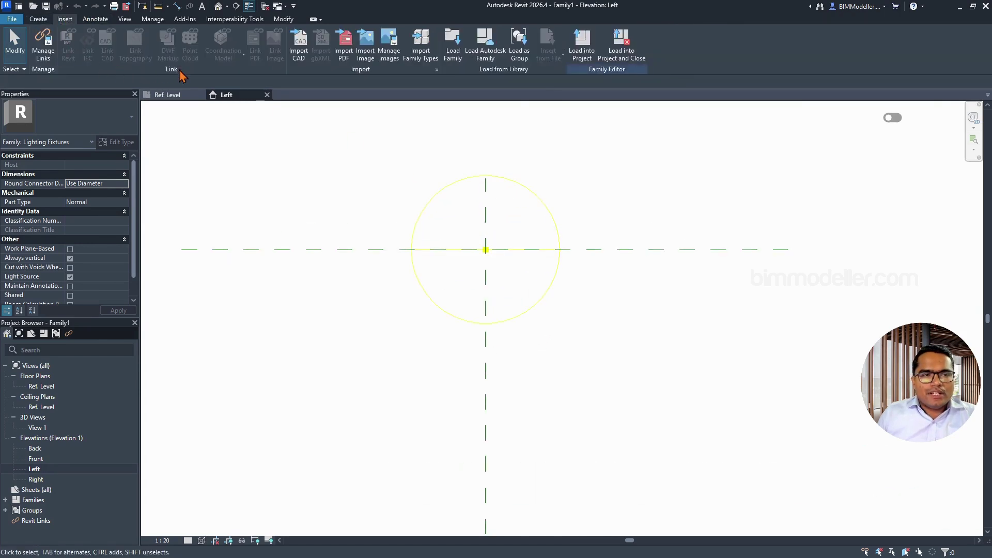
left_click(371, 58)
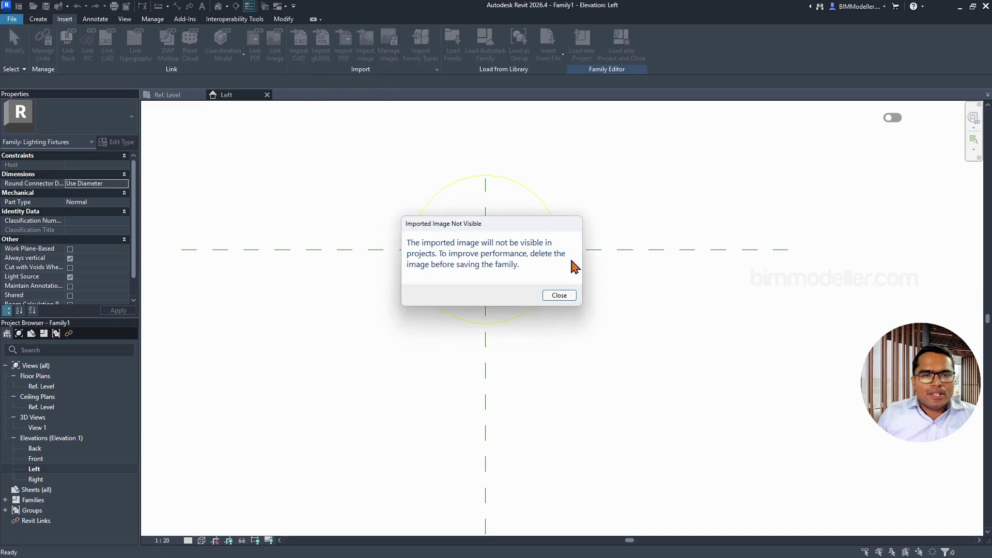
left_click(558, 299)
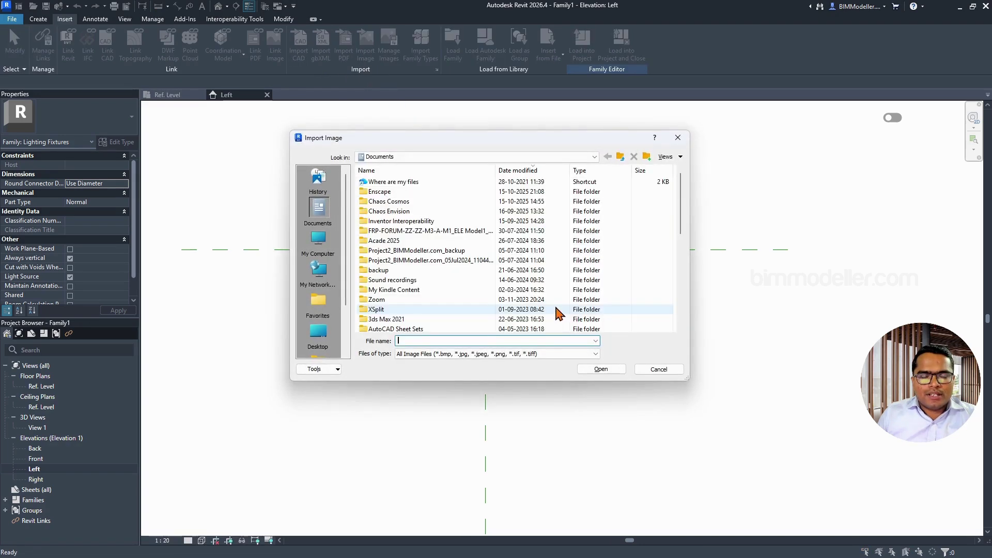
type("\"C:\\Users\\nrajk\\Desktop\\LED-light-tube-dimensions.jpg\"")
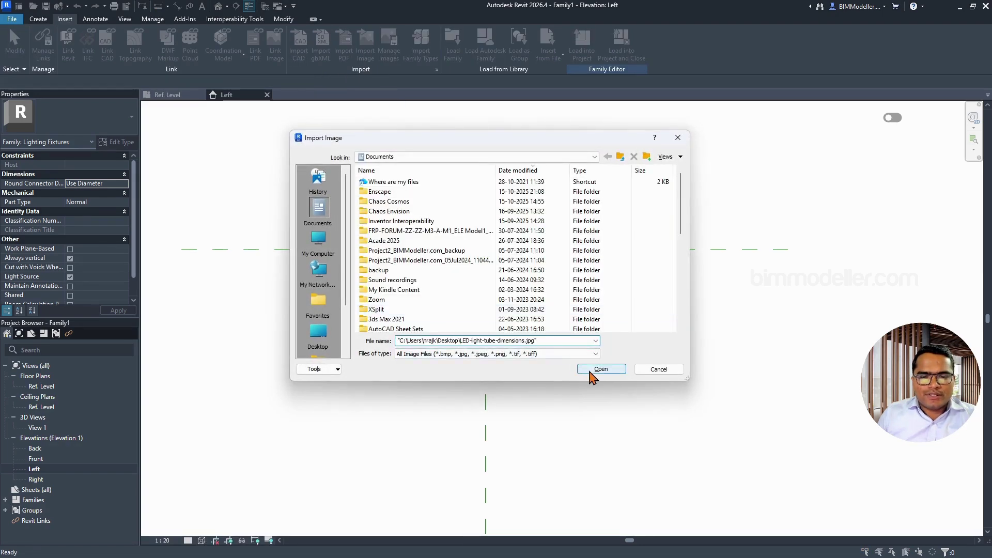
left_click(575, 341)
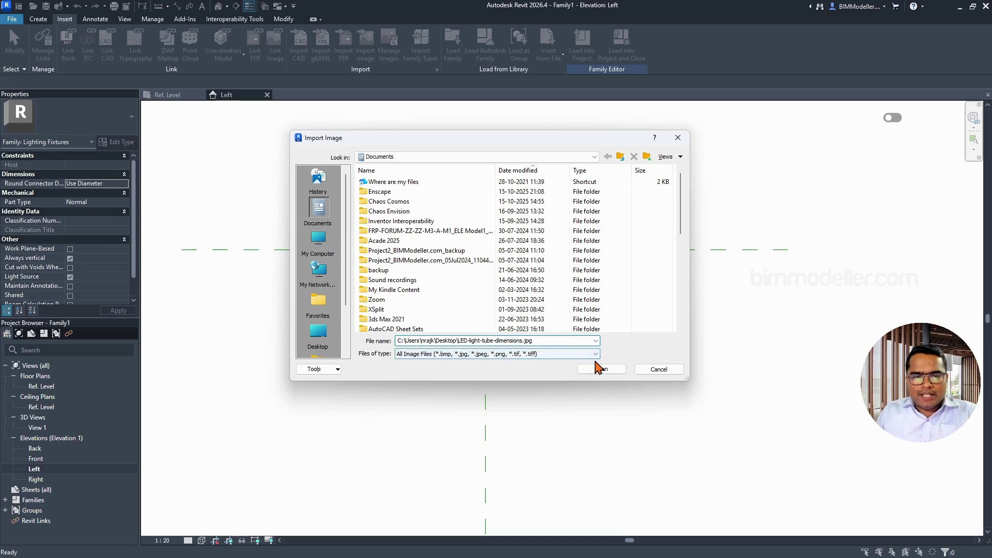
left_click(600, 369)
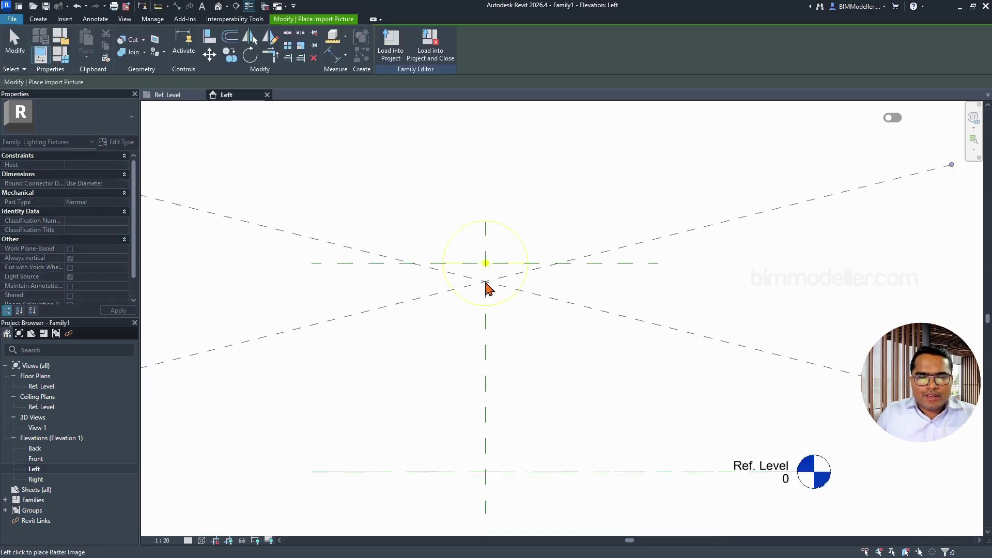
left_click(526, 305)
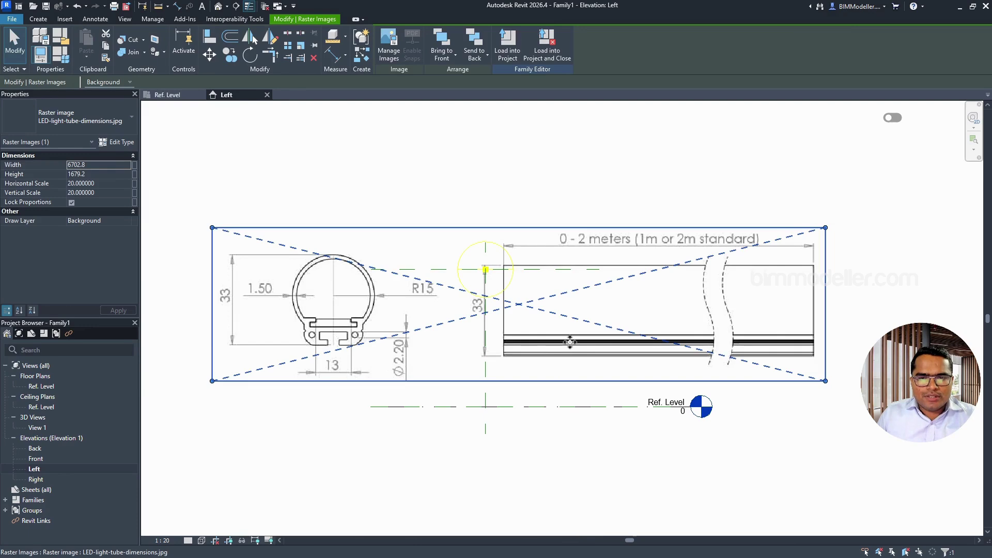
Step: Scale the imported image graphically so the profile's overall height dimension measures 33 mm
middle_click_drag(549, 360, 635, 328)
scroll(377, 316, "up", 2)
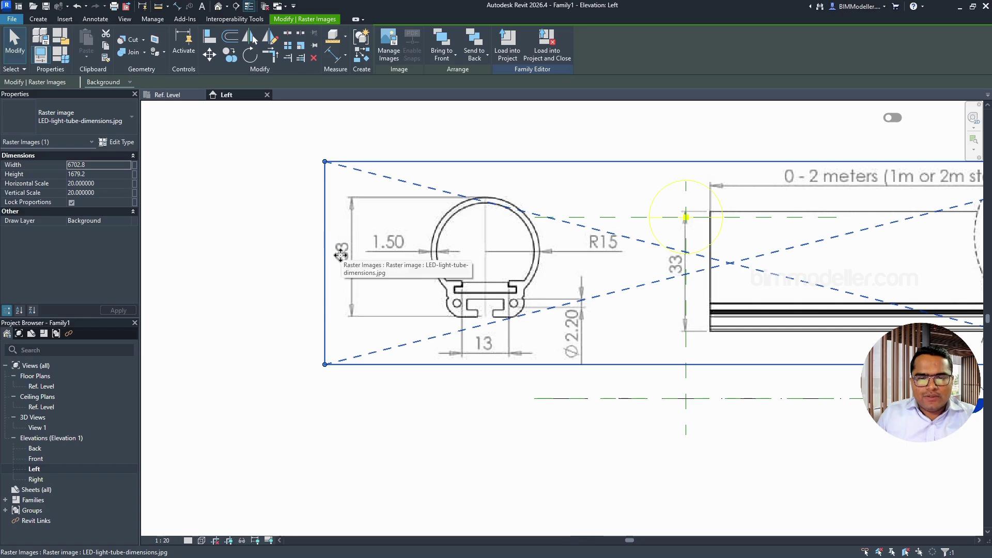
scroll(339, 252, "down", 2)
scroll(347, 264, "up", 2)
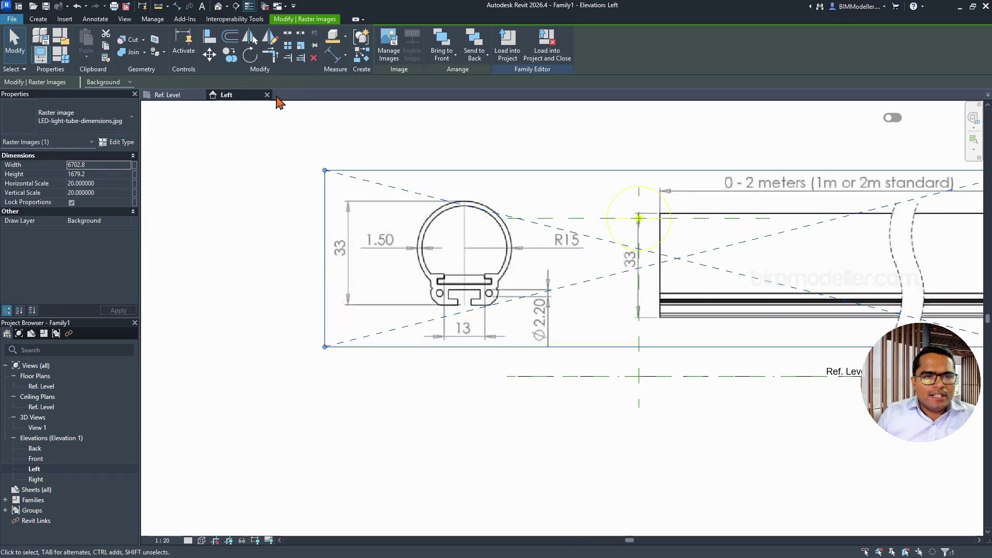
left_click(304, 46)
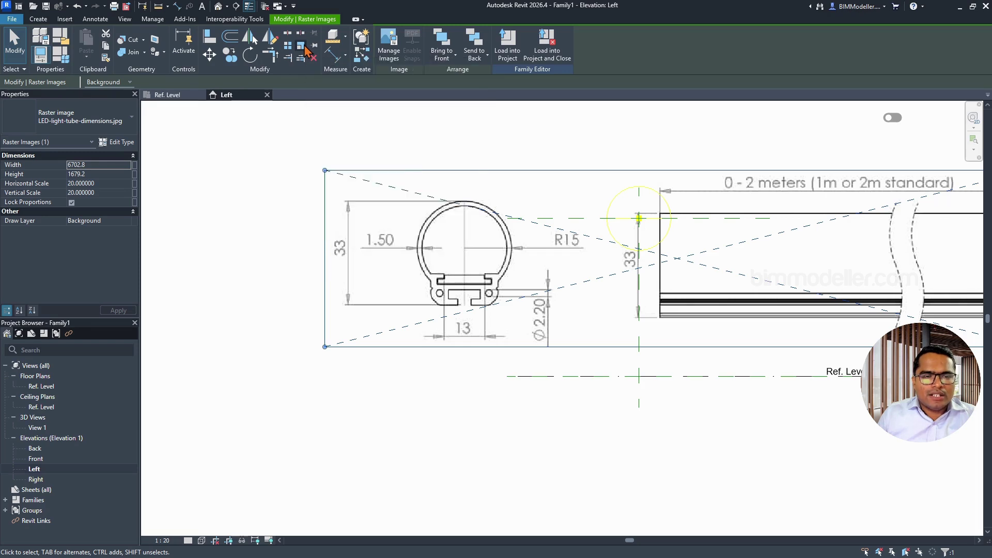
left_click(348, 305)
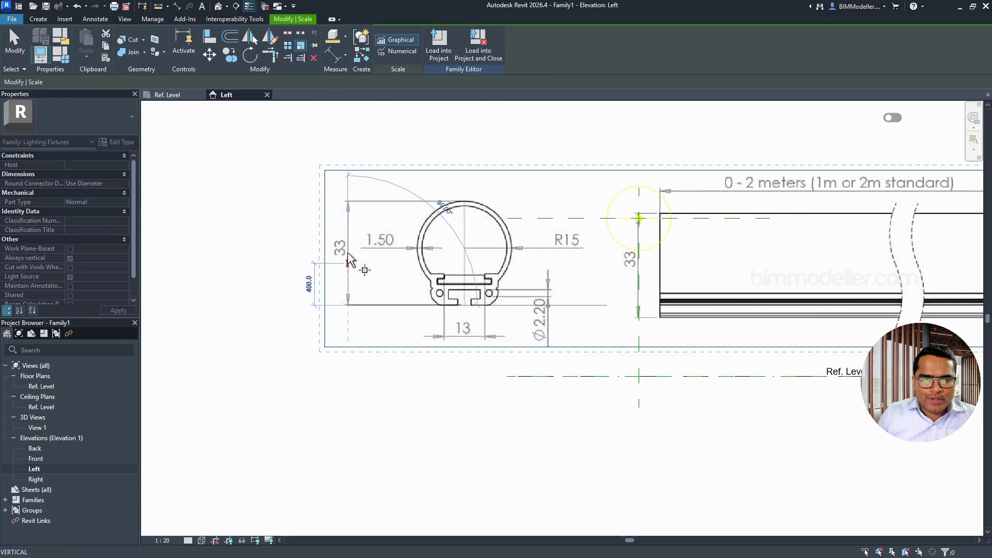
left_click(348, 202)
type("33")
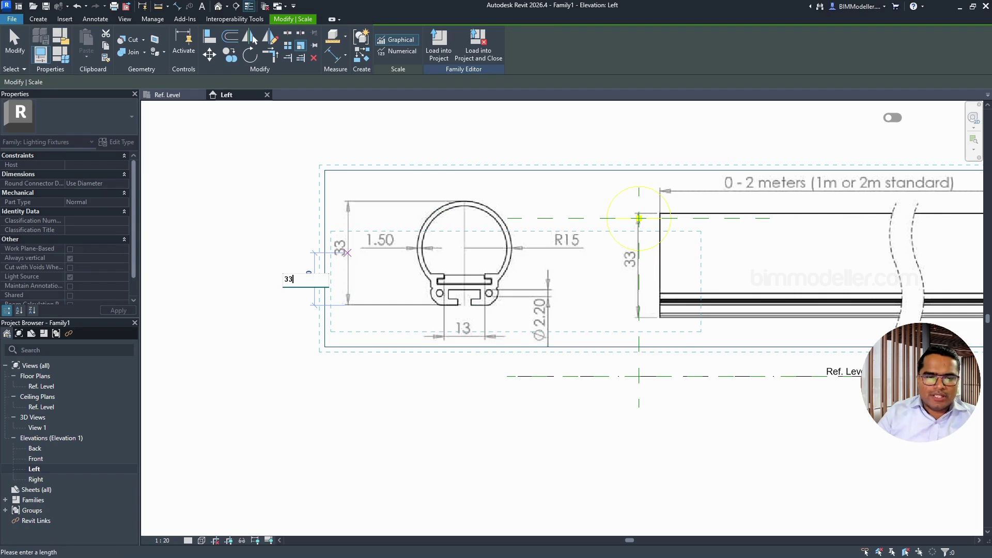
key("Return")
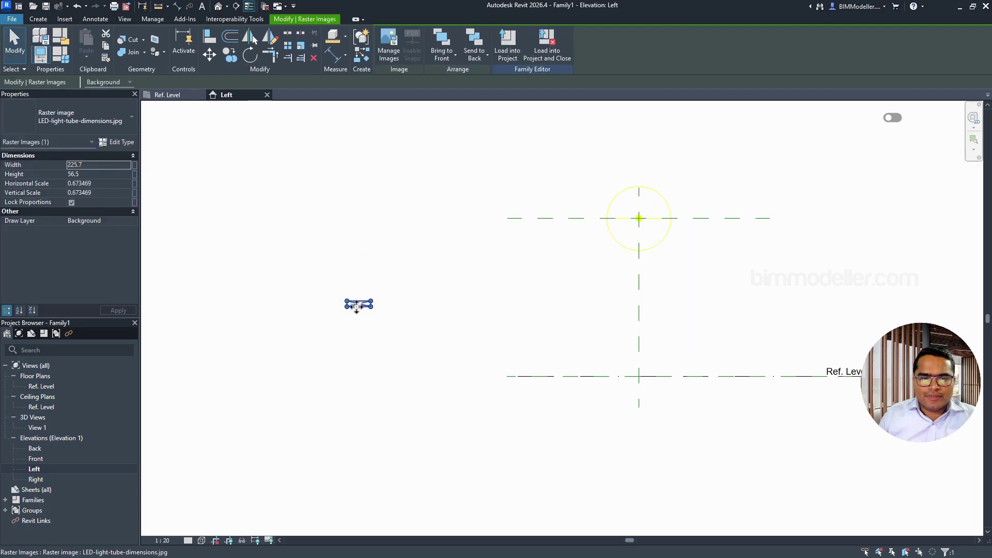
Step: Move the scaled image onto the vertical reference plane, just below the light source's center
mouse_move(356, 303)
left_mouse_down()
mouse_move(645, 256)
mouse_move(641, 221)
left_mouse_up()
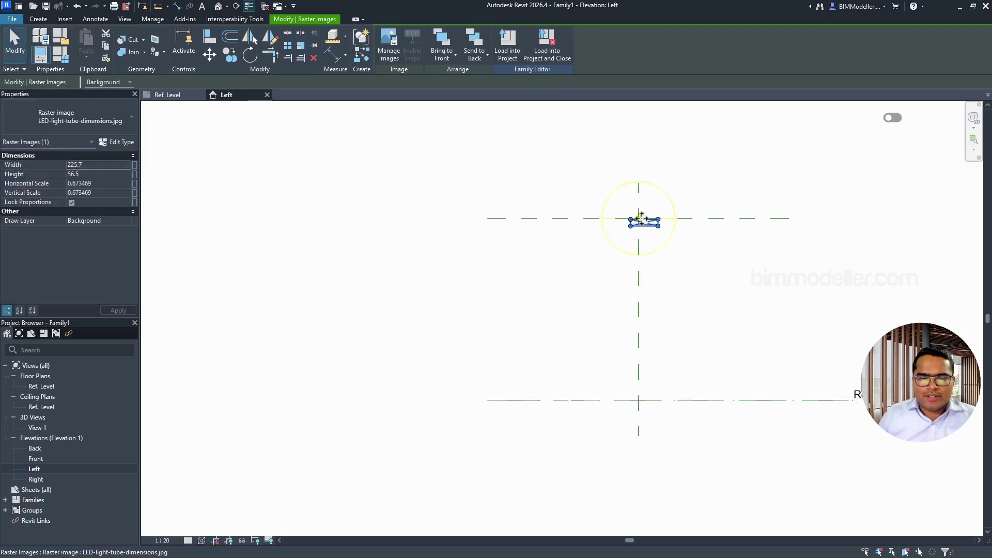
scroll(642, 221, "up", 10)
scroll(636, 310, "down", 6)
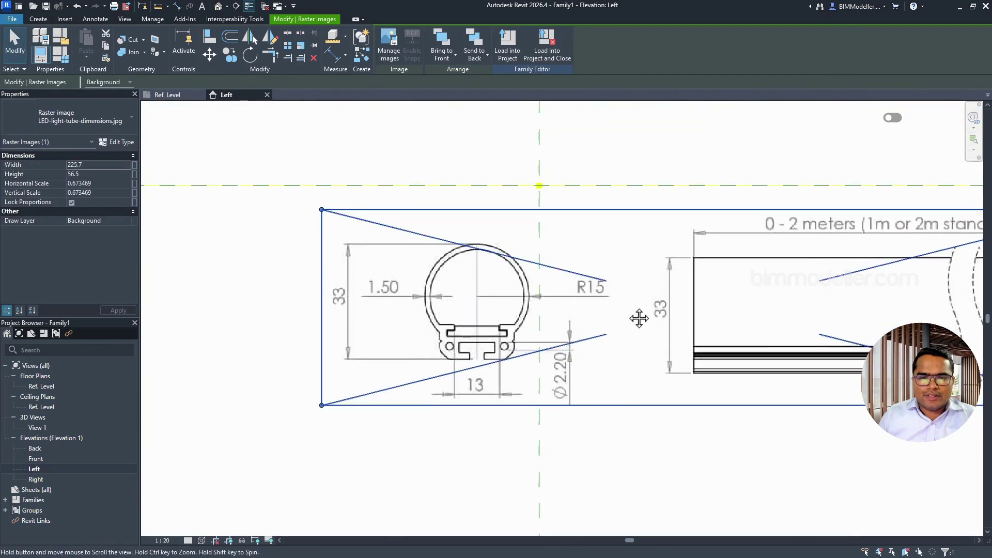
scroll(531, 333, "up", 3)
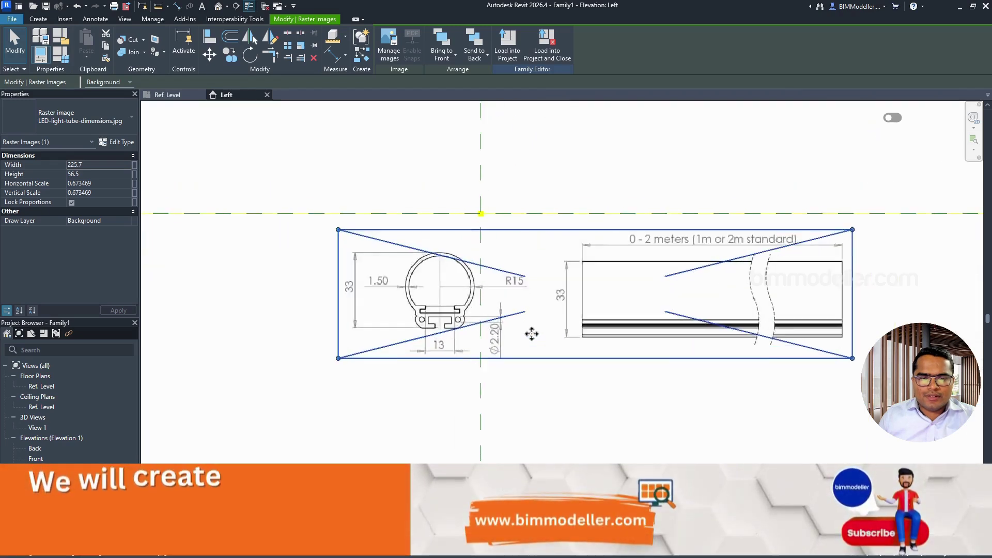
middle_click_drag(432, 346, 478, 373)
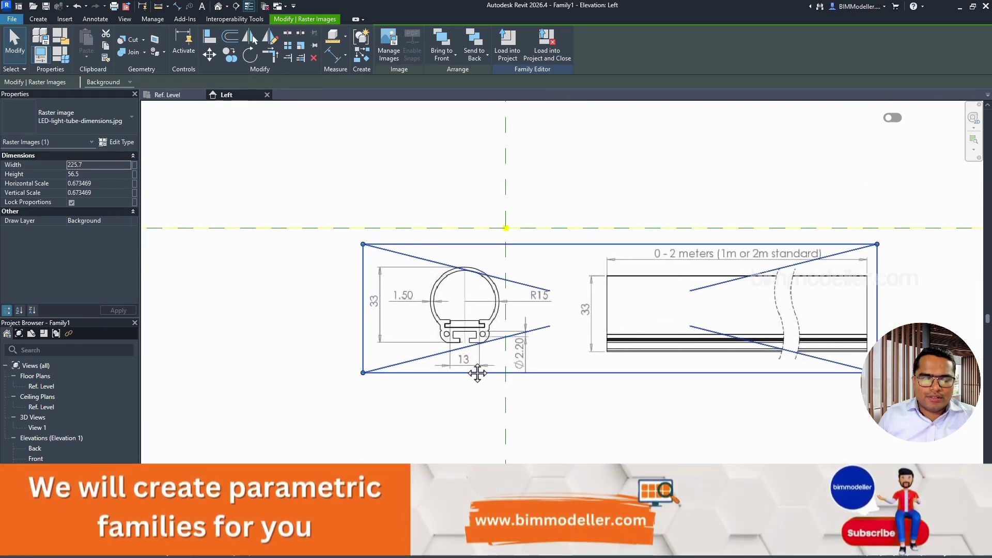
scroll(408, 365, "up", 1)
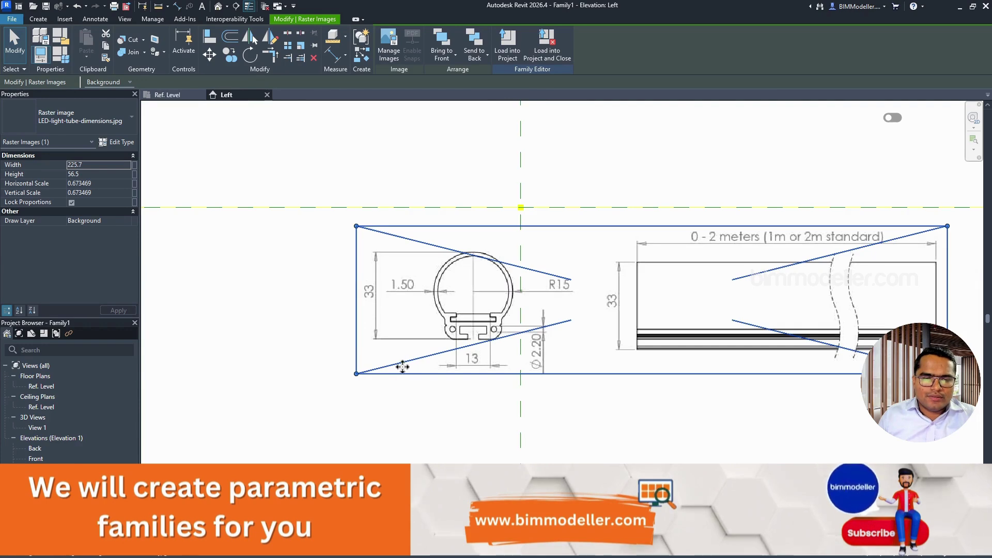
middle_click_drag(462, 363, 426, 363)
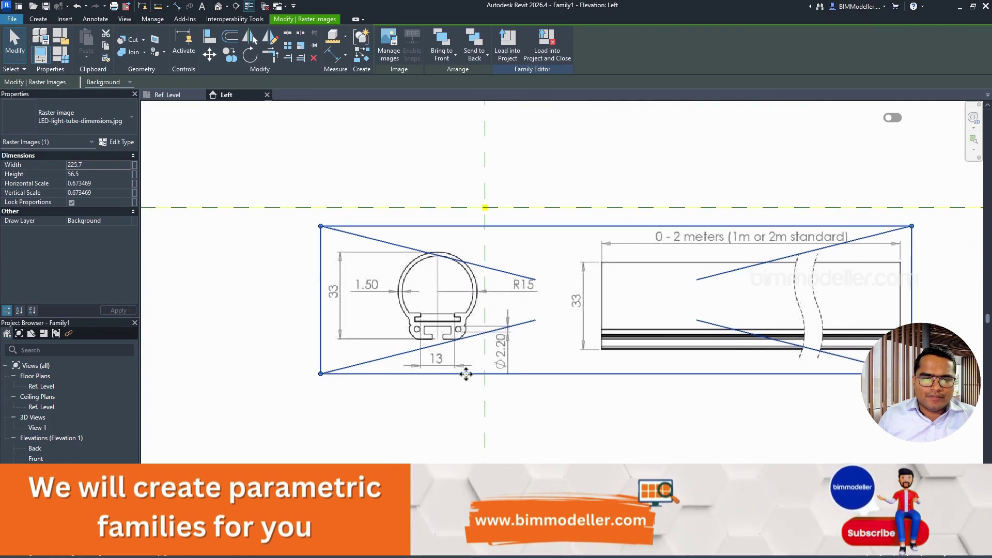
scroll(491, 288, "down", 3)
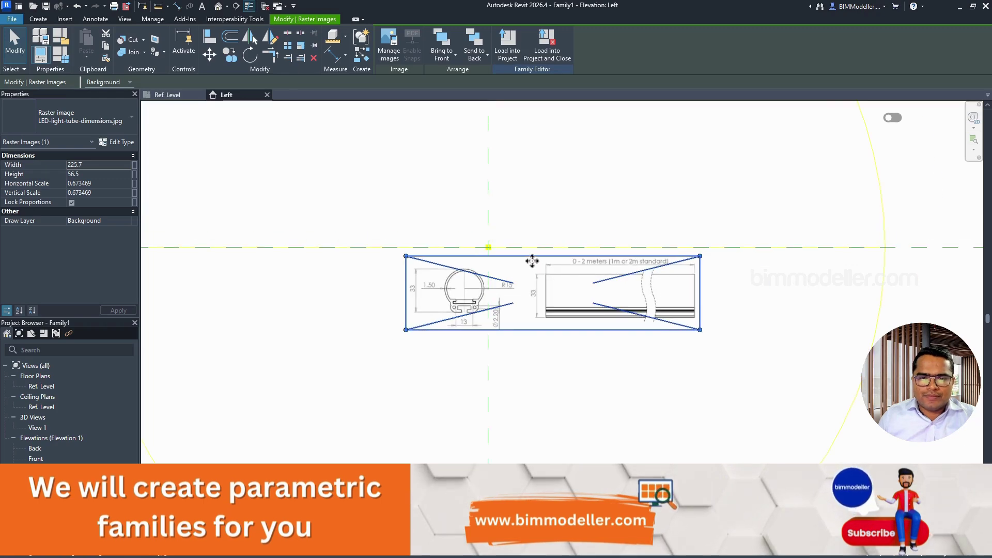
Step: Move the drawing image sideways until the tube's end profile is centered on the vertical reference plane through the light source
left_click_drag(532, 261, 591, 231)
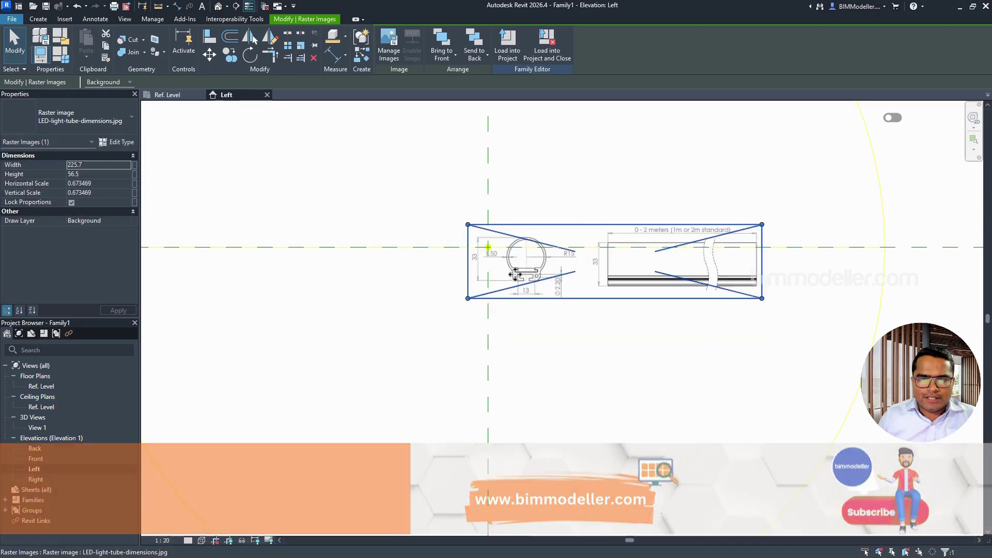
scroll(519, 272, "up", 5)
left_click_drag(518, 272, 444, 241)
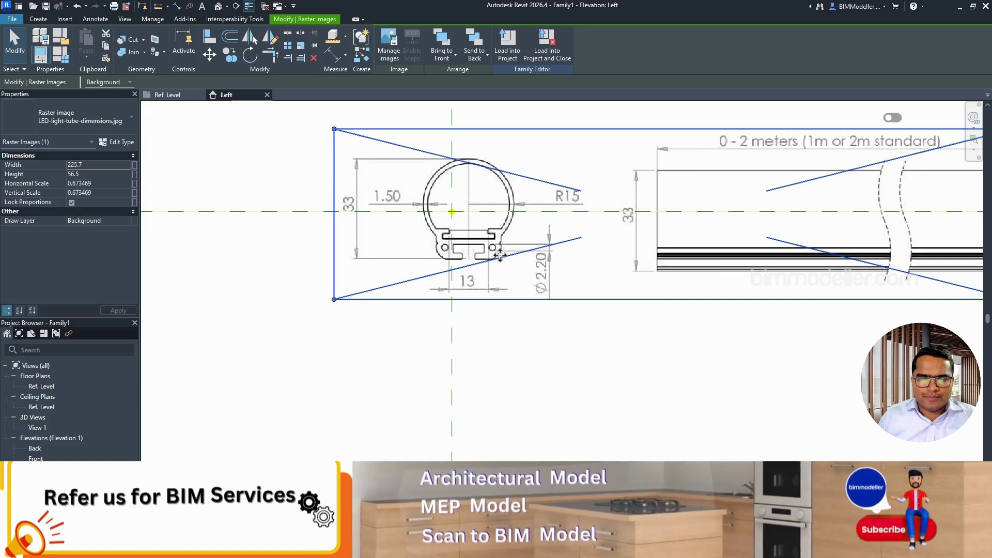
key("Left")
key("Left")
key("Left")
key("Left")
key("Left")
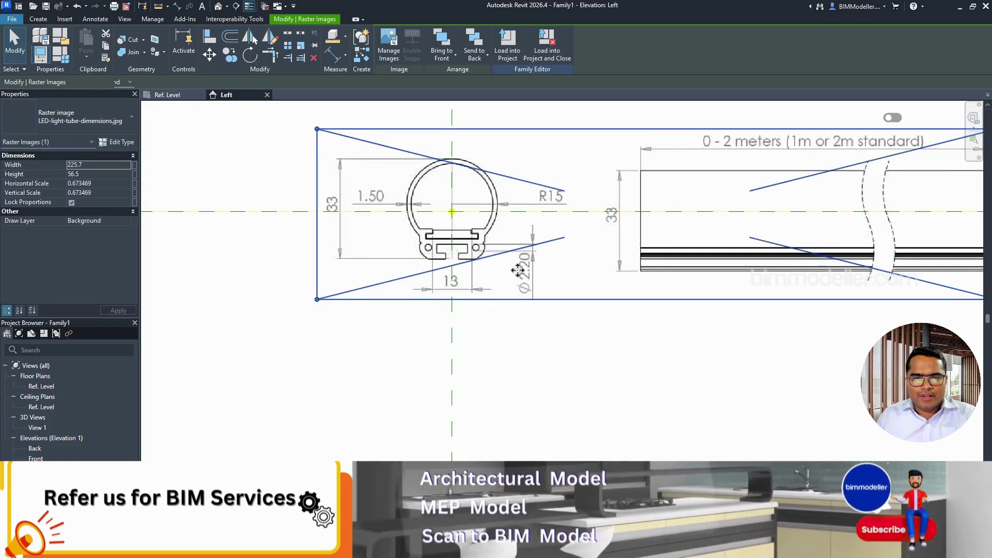
key("Left")
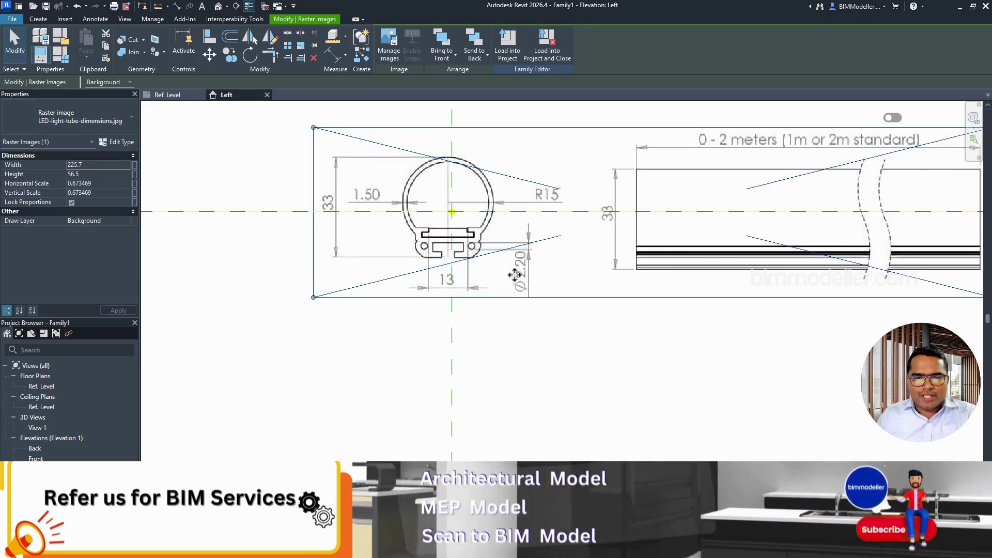
Step: Nudge the image up and back onto center so the profile's base rests on the horizontal light source plane, then deselect it
key("Up")
key("Up")
key("Up")
key("Right")
key("Up")
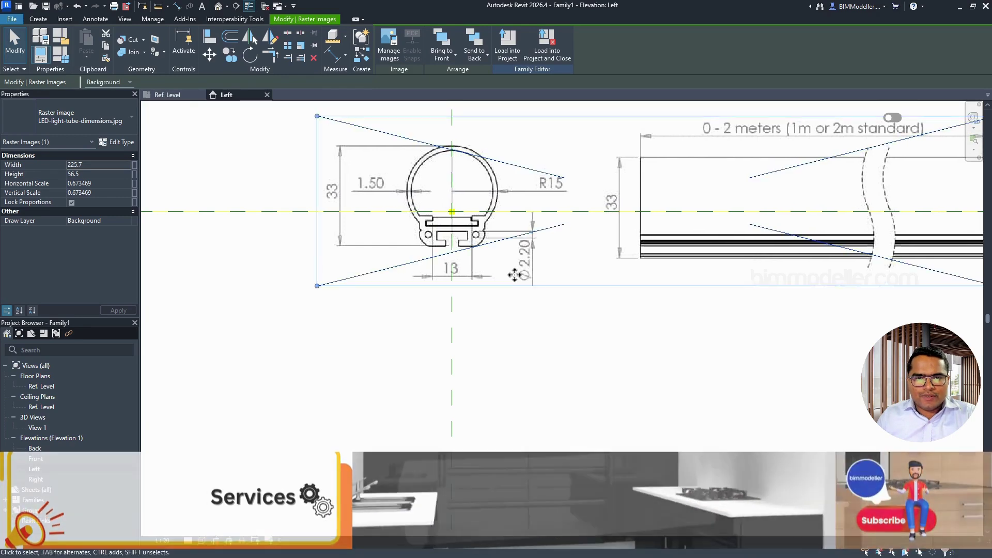
key("Right")
key("Up")
key("Up")
key("Up")
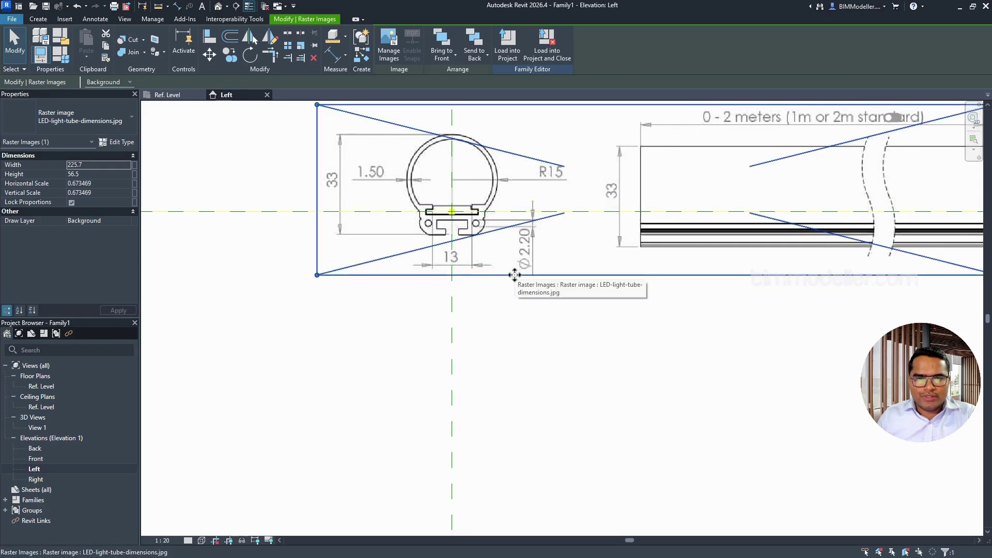
key("Up")
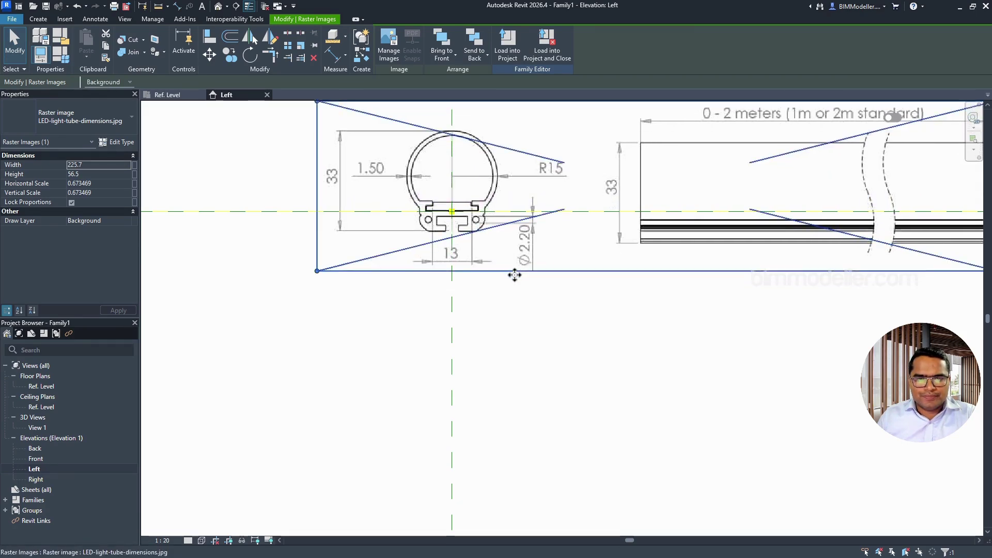
key("Up")
key("Up")
key("Up")
key("Up")
key("Up")
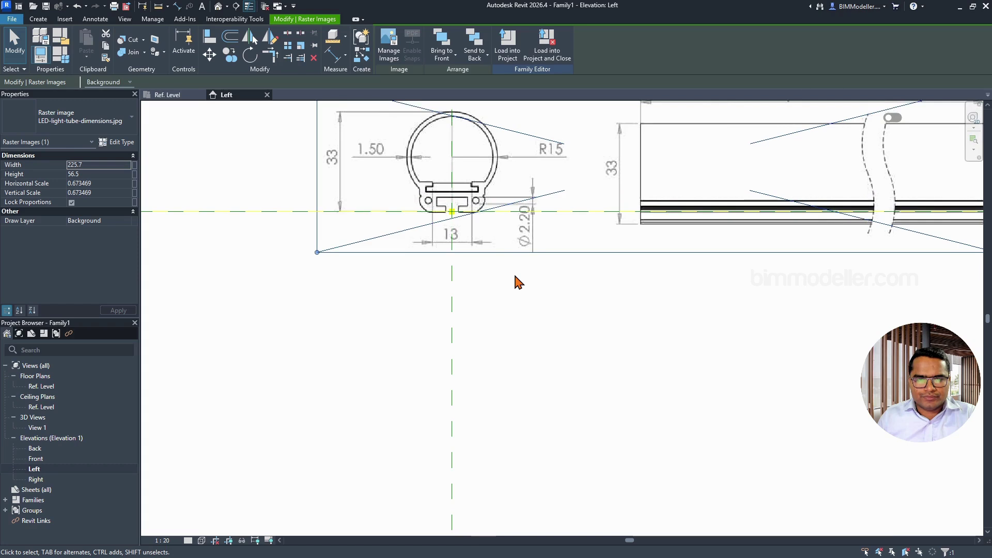
scroll(475, 225, "up", 3)
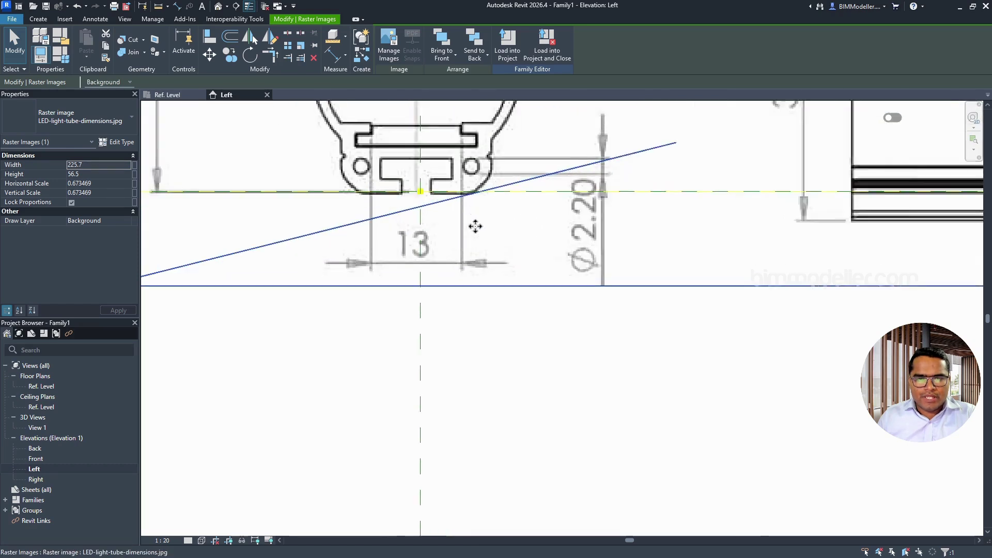
scroll(470, 235, "down", 2)
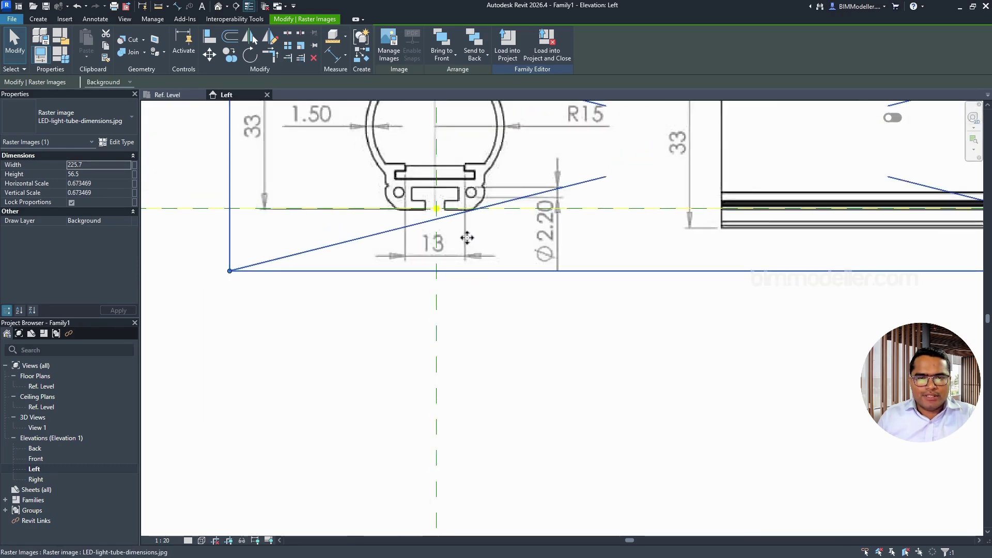
scroll(467, 237, "up", 1)
scroll(445, 242, "down", 5)
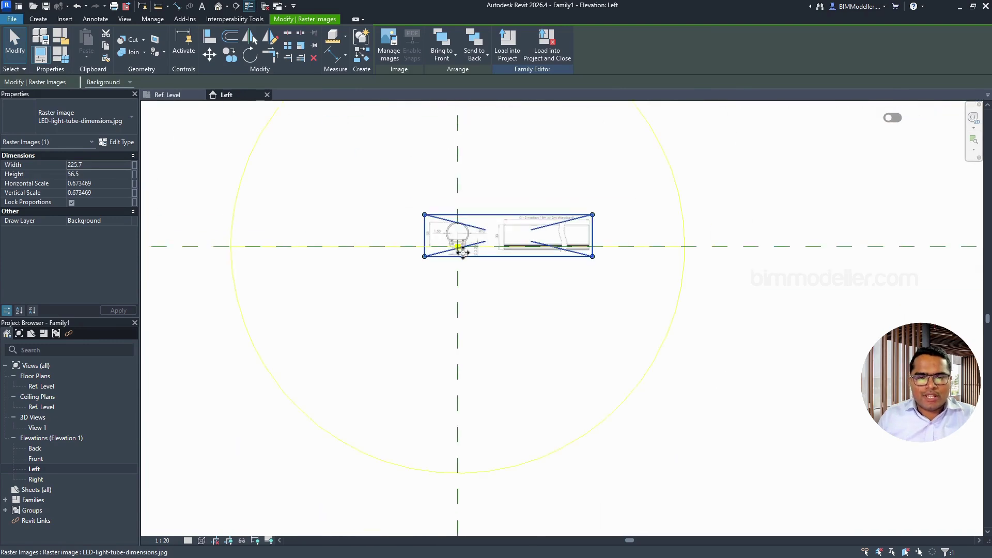
scroll(462, 253, "down", 2)
scroll(461, 256, "up", 2)
left_click(323, 388)
scroll(407, 385, "down", 4)
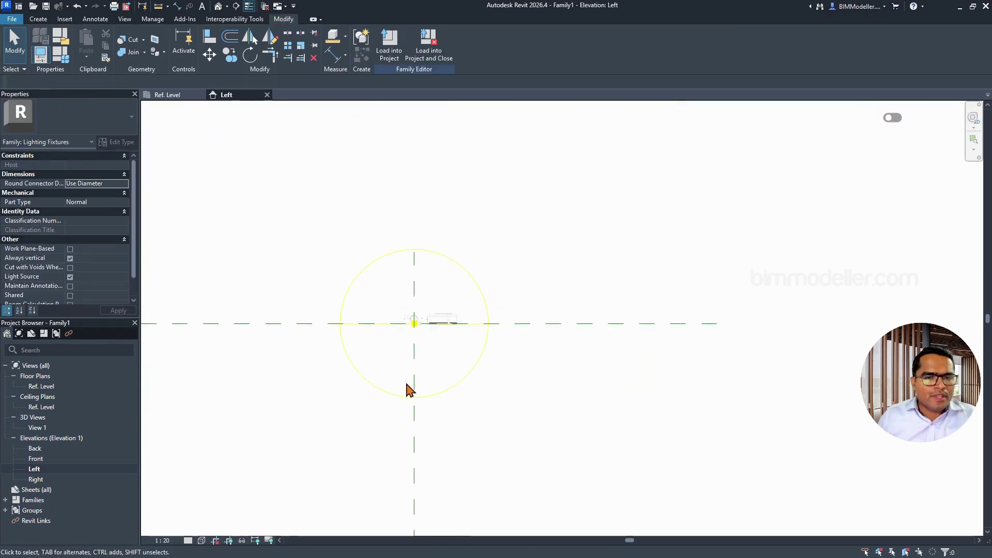
Step: Open the Front elevation and draw a vertical reference plane to the left of the light source, crossing the Light Source Elevation plane
double_click(34, 459)
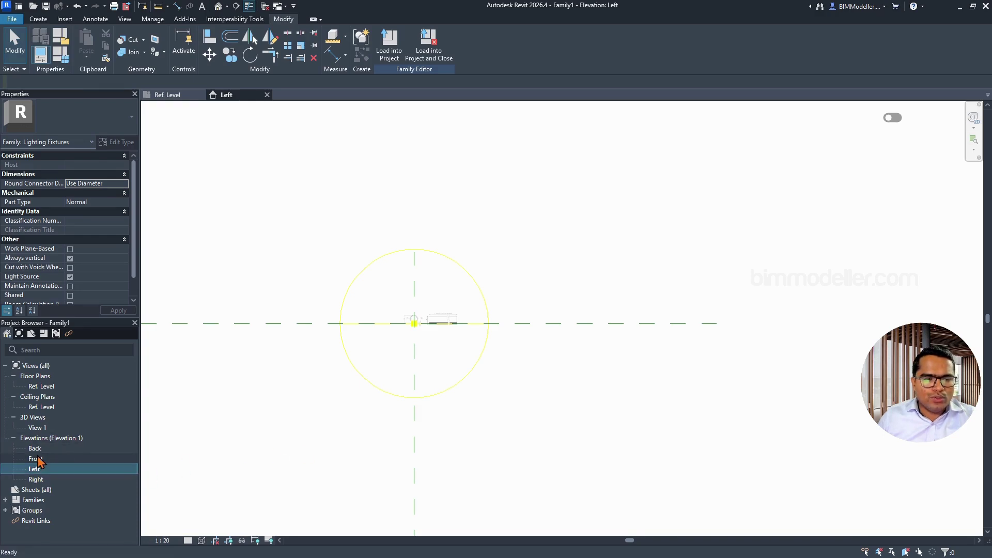
left_click(519, 211)
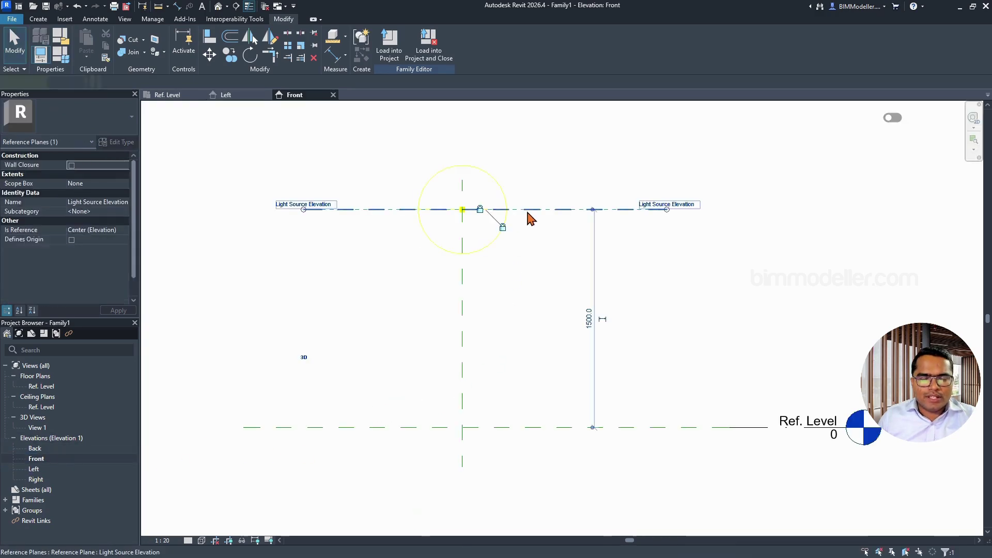
key("r")
key("p")
left_click(360, 142)
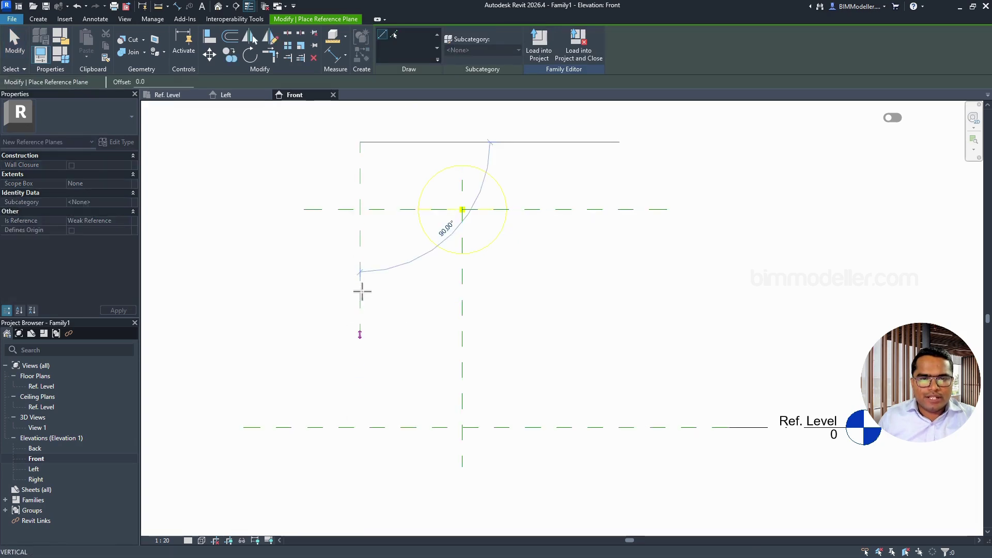
left_click(360, 266)
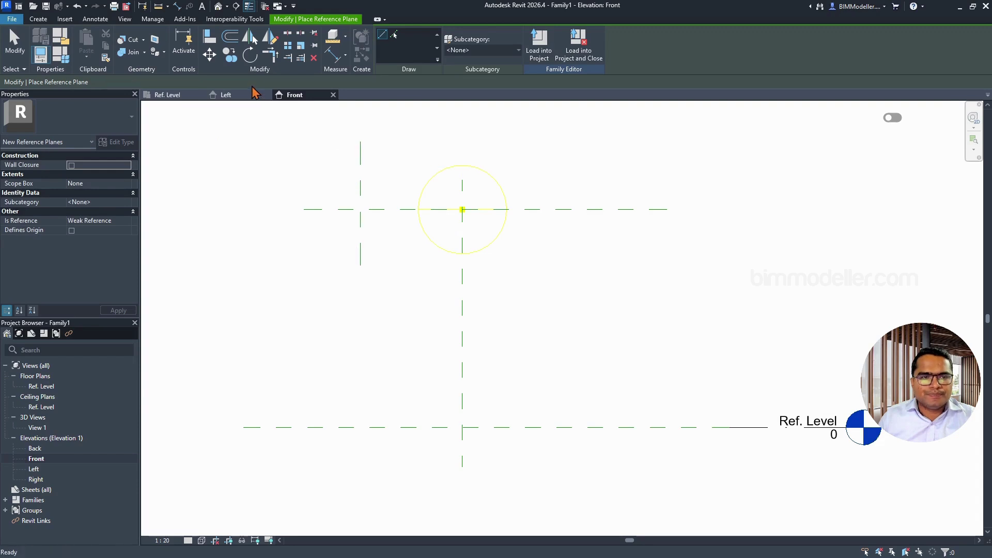
key("Escape")
Step: Copy the new reference plane about 40 mm beside the original and twice on the light source's other side, about 58 mm apart
left_click(361, 186)
left_click(231, 54)
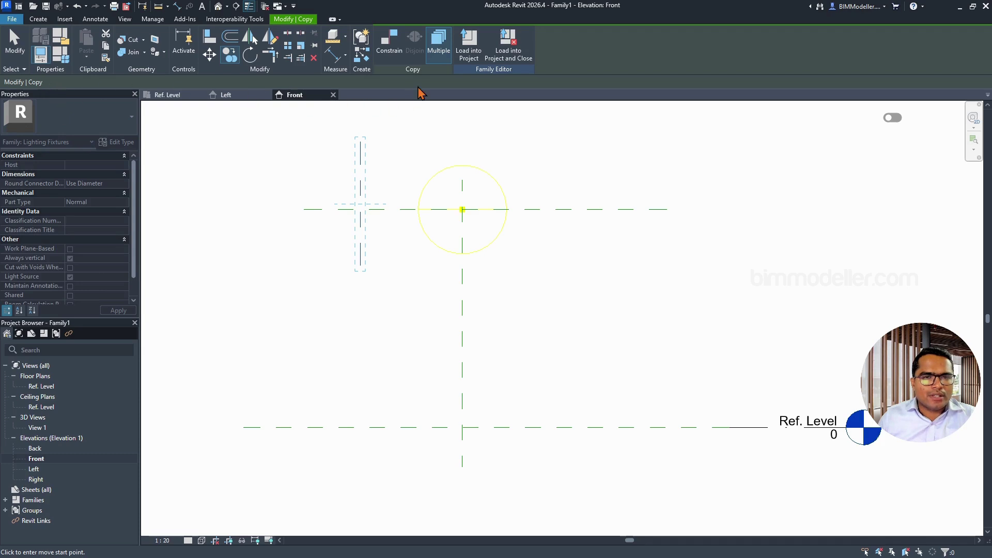
left_click(363, 213)
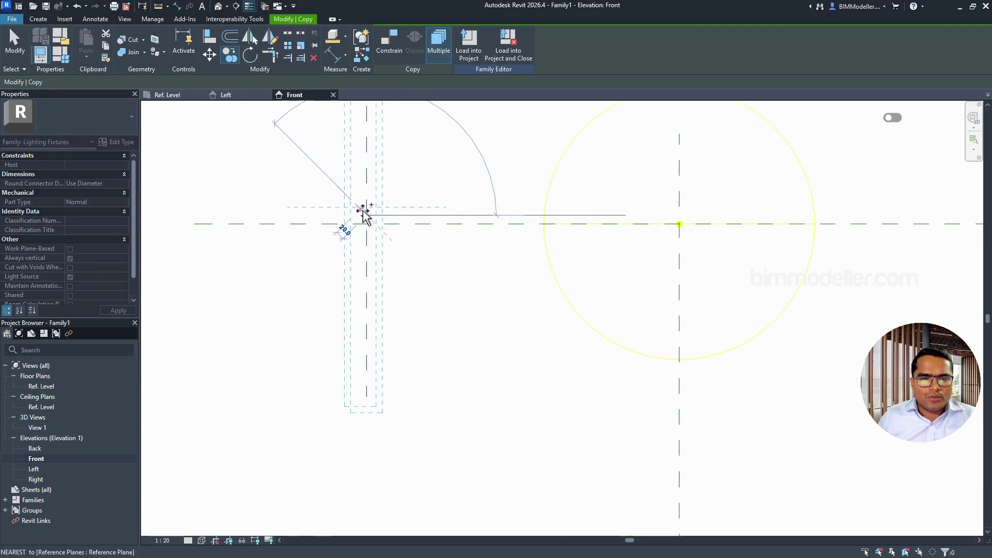
scroll(362, 215, "up", 4)
scroll(385, 215, "down", 4)
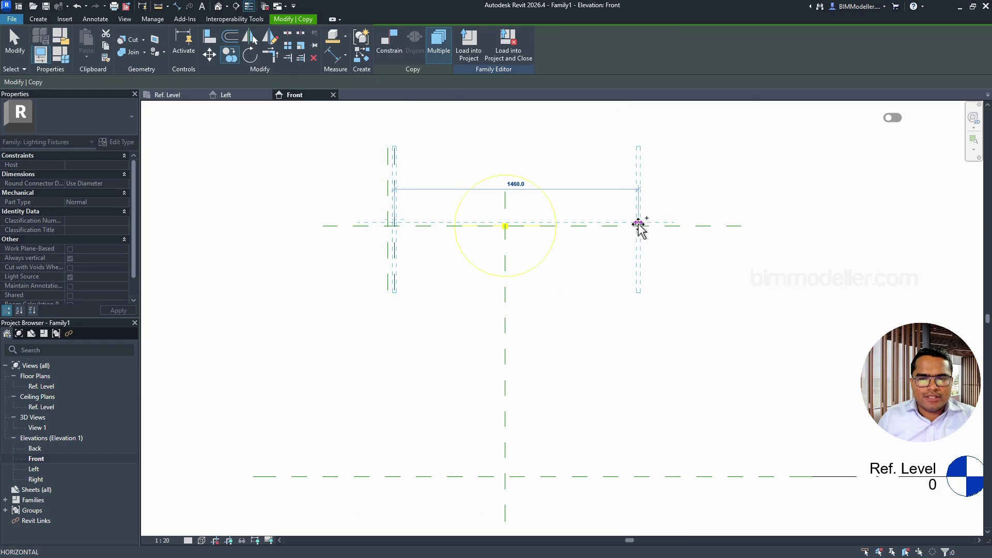
left_click(638, 226)
scroll(645, 228, "up", 3)
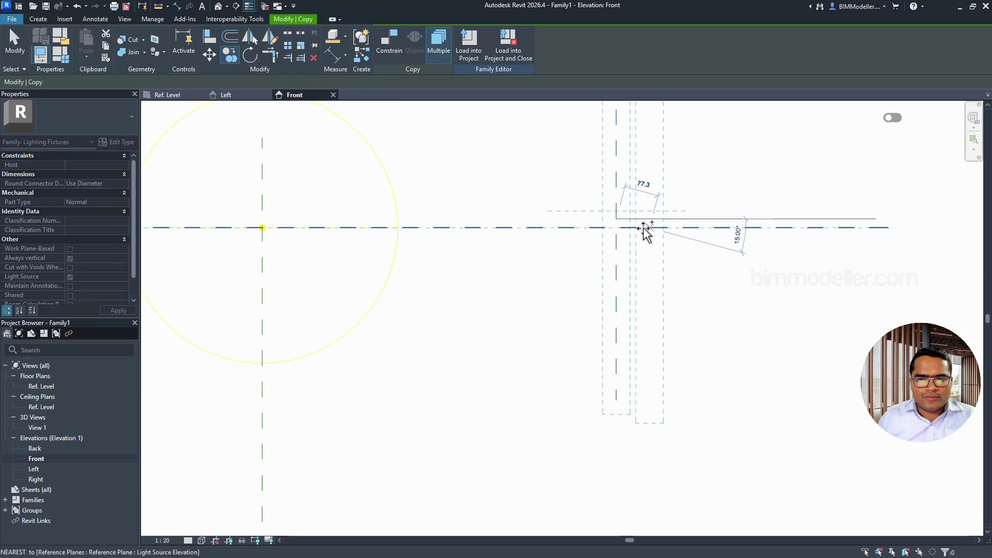
key("Escape")
scroll(593, 287, "down", 3)
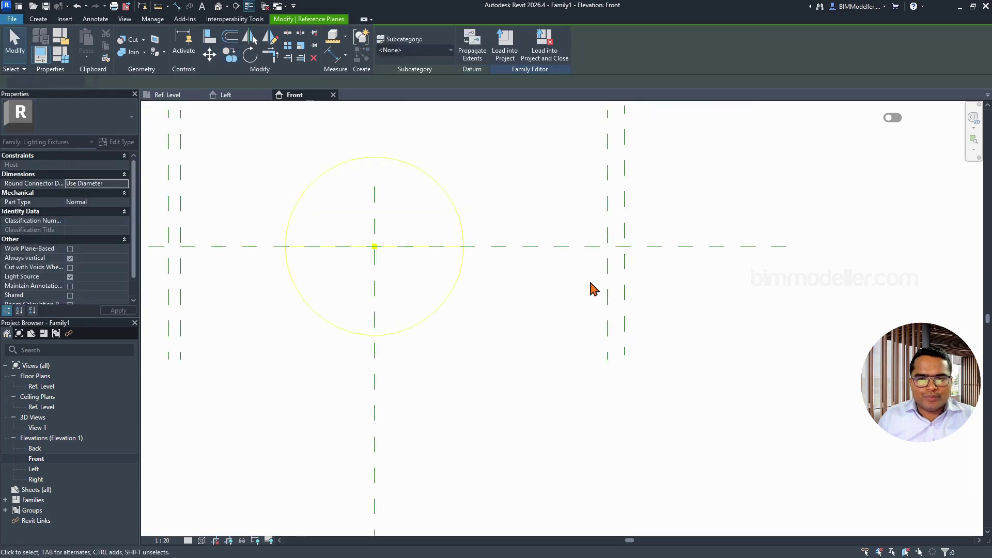
key("Escape")
Step: Add an aligned dimension between the two reference planes of each pair, on both sides of the light source
scroll(593, 289, "down", 3)
key("i")
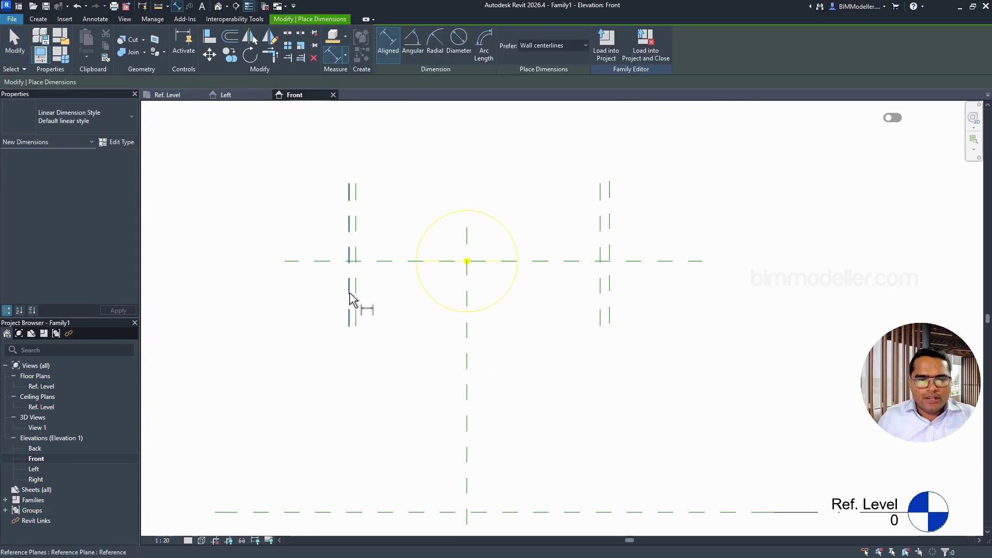
left_click(349, 299)
left_click(355, 297)
left_click(357, 292)
scroll(358, 288, "up", 5)
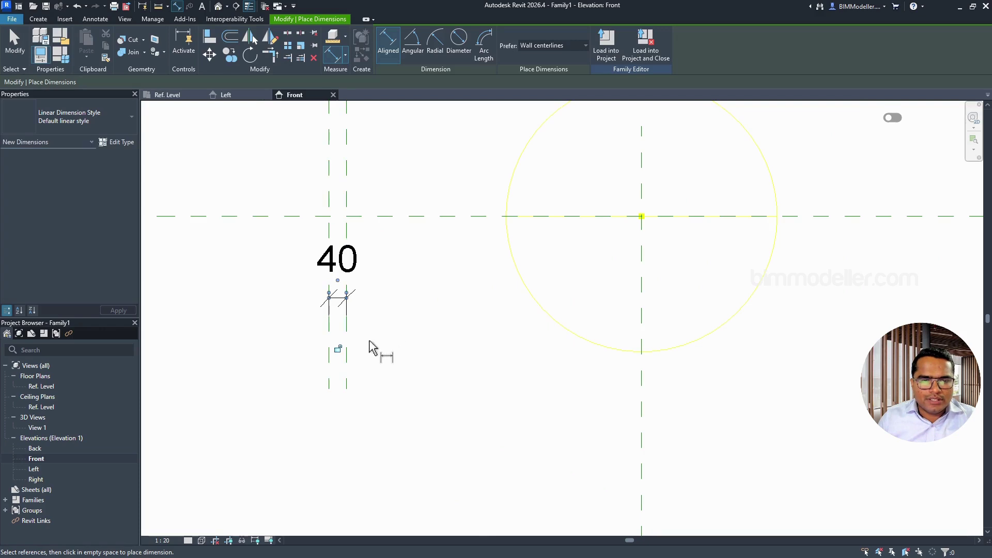
scroll(469, 350, "down", 4)
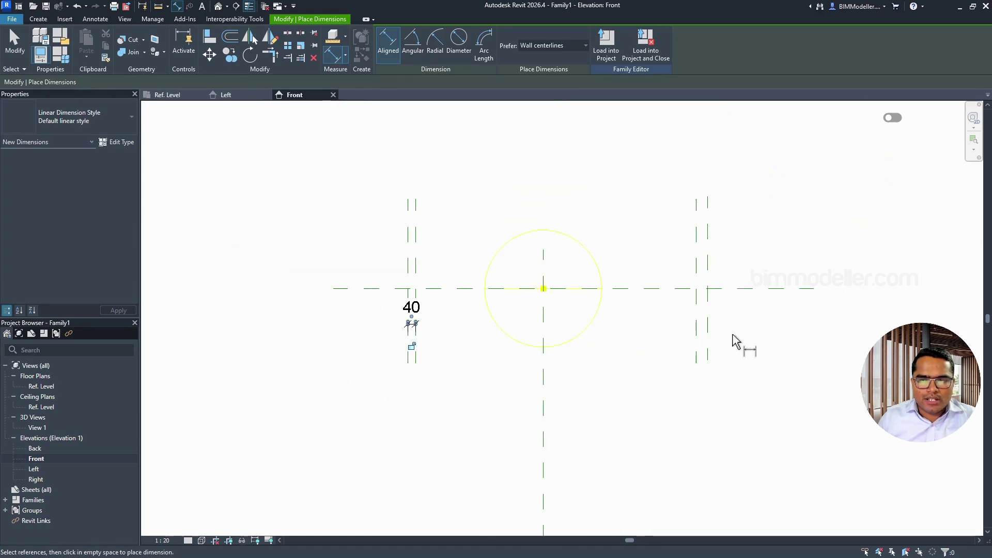
left_click(707, 322)
left_click(697, 322)
left_click(678, 348)
scroll(690, 348, "up", 4)
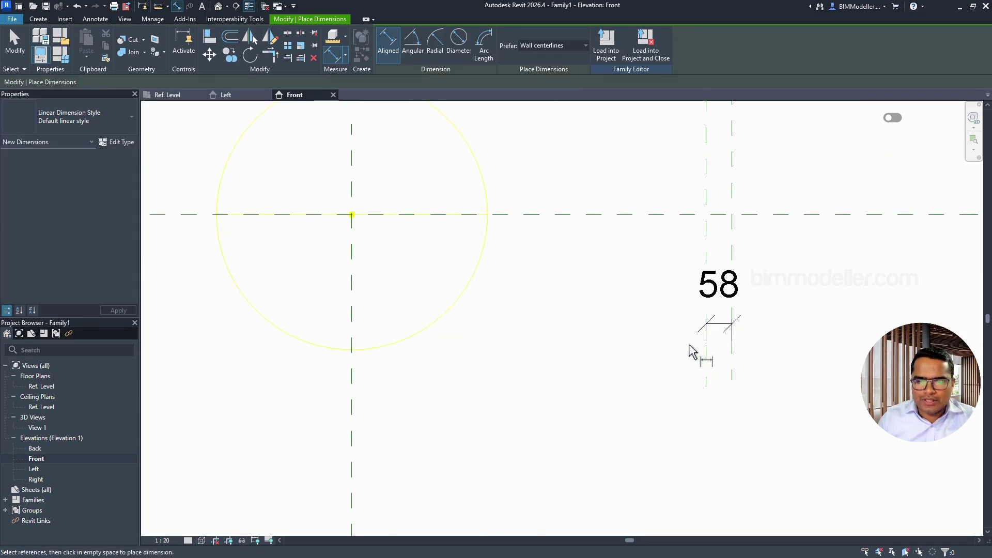
key("Escape")
key("Escape")
Step: Set the spacing of the reference plane pair right of the light source to 5 mm by moving its inner plane
left_click(706, 351)
left_click(722, 312)
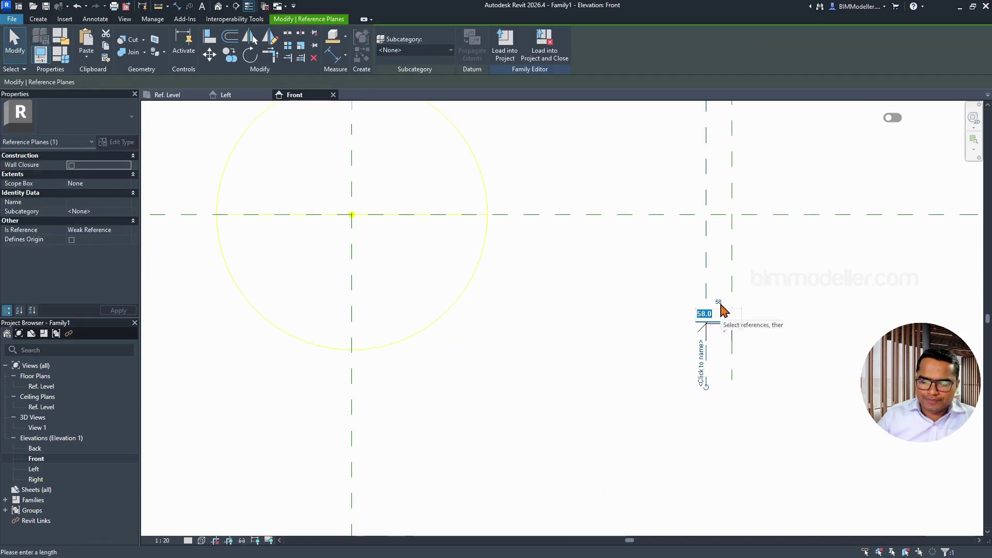
type("5")
key("Return")
key("Escape")
scroll(728, 315, "down", 3)
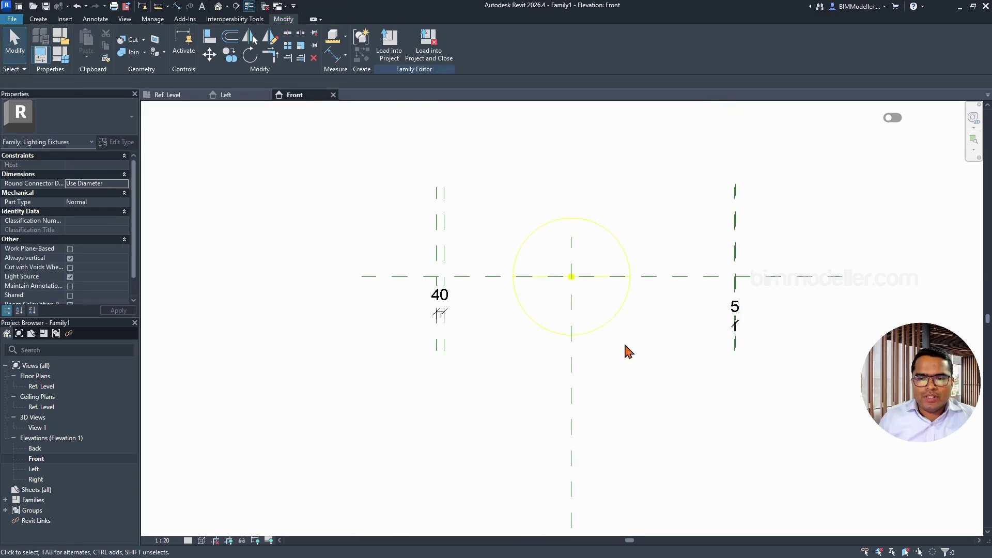
Step: Set the spacing of the reference plane pair left of the light source to 5 mm by moving its inner plane
scroll(718, 314, "up", 5)
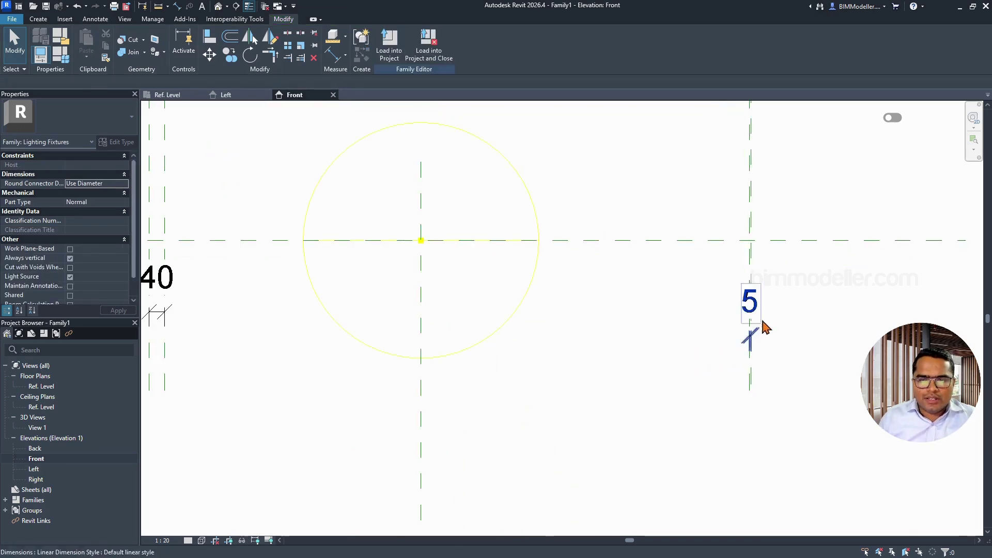
scroll(302, 308, "down", 1)
middle_click_drag(293, 307, 424, 326)
left_click(308, 316)
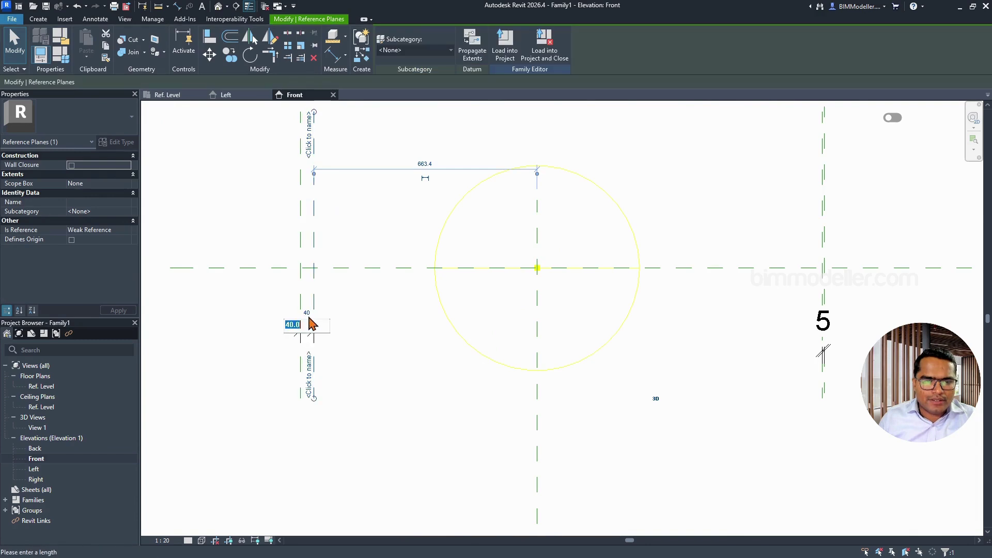
key("Return")
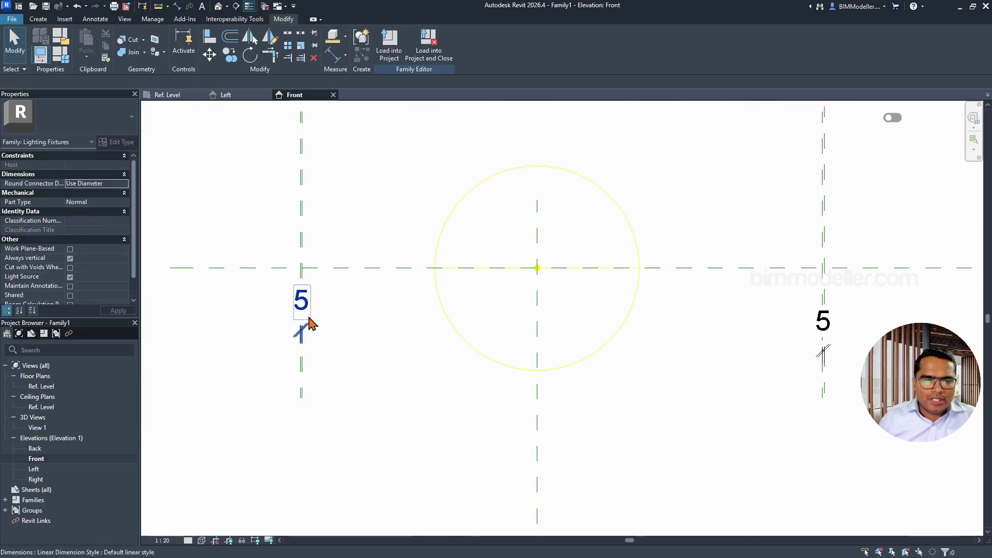
left_click(305, 326)
left_click(823, 350)
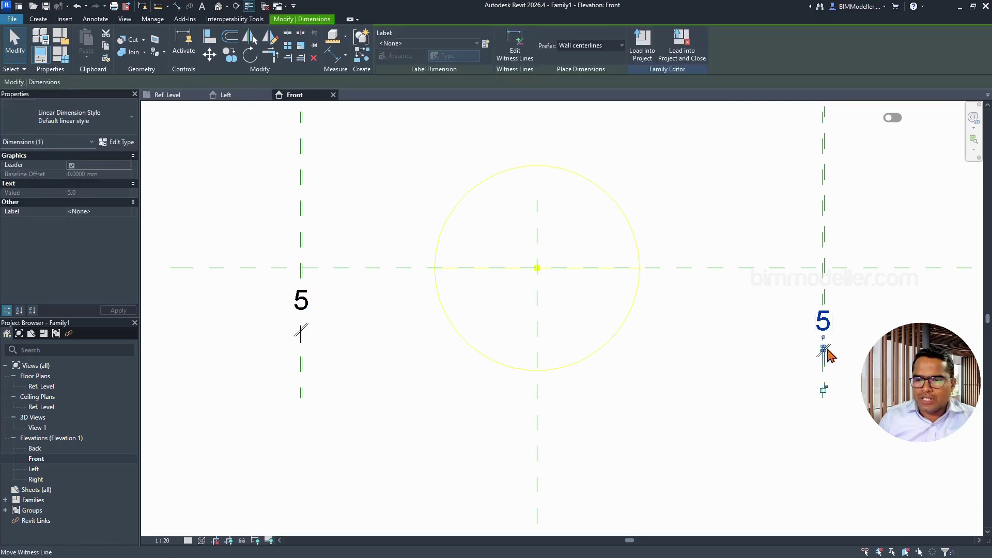
left_click(754, 437)
scroll(434, 355, "down", 3)
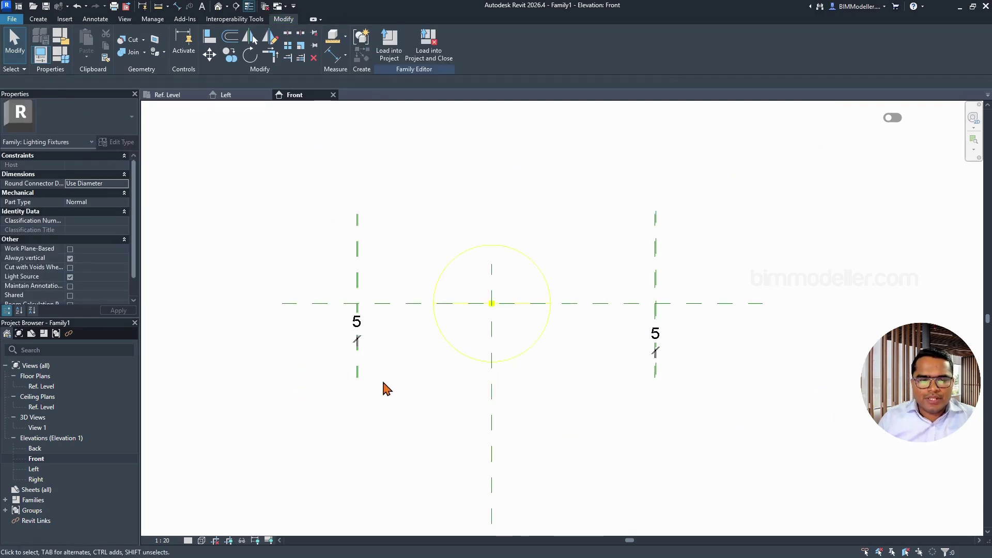
Step: Add an overall aligned dimension below the light source between the outermost reference planes of both pairs
key("d")
key("i")
scroll(339, 306, "up", 5)
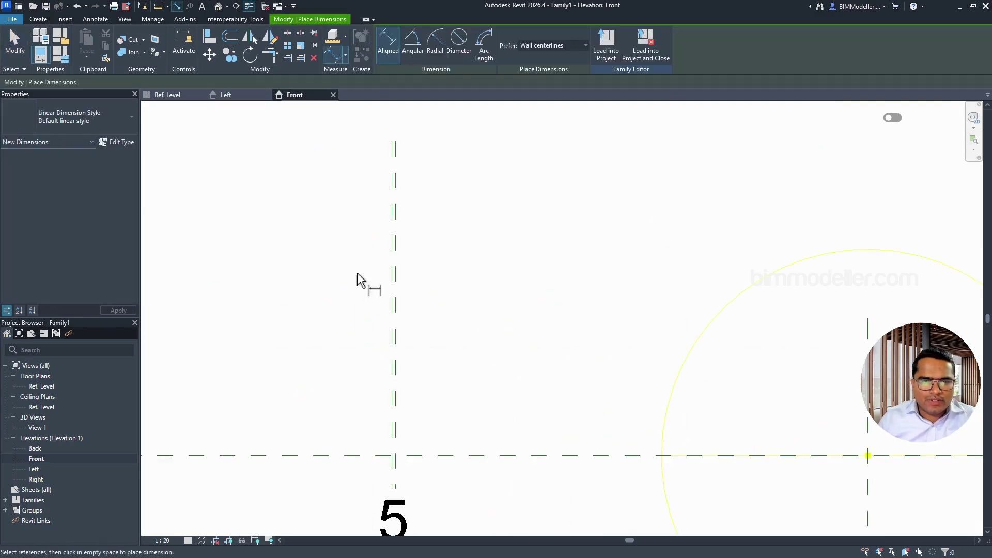
left_click(393, 314)
scroll(388, 316, "down", 4)
scroll(739, 342, "up", 4)
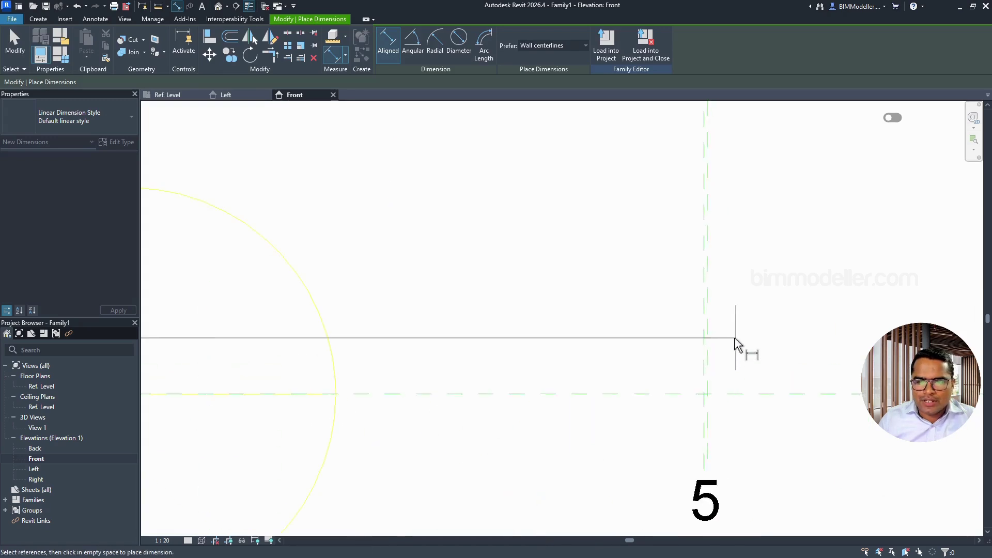
left_click(711, 334)
scroll(705, 320, "down", 4)
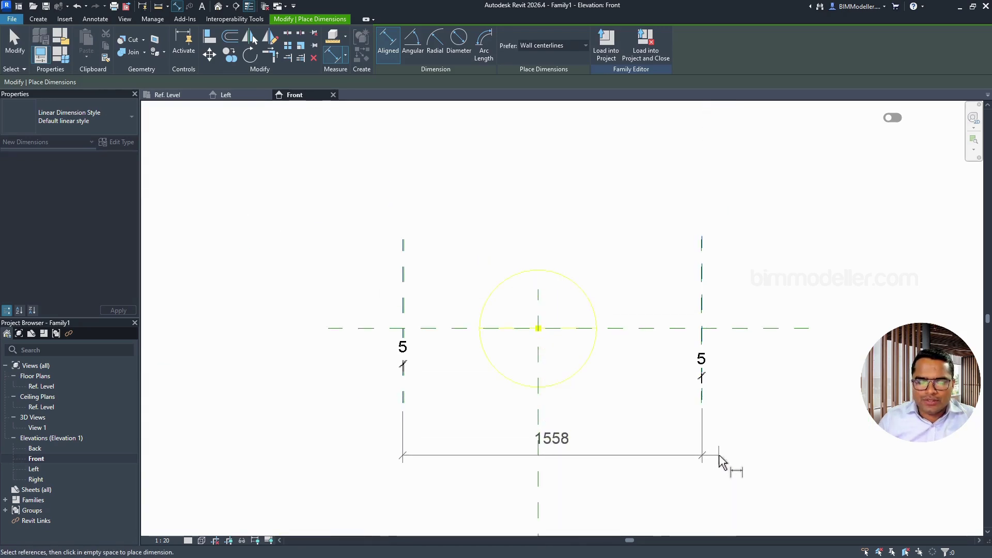
left_click(725, 471)
Step: Add a continuous aligned dimension above the light source spanning the two outermost reference planes and the centre plane
scroll(374, 292, "up", 5)
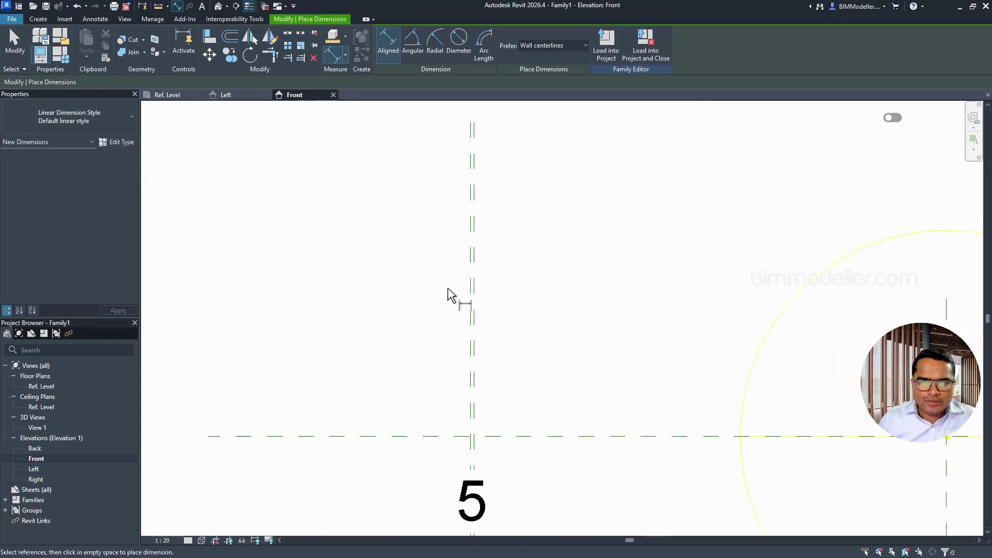
left_click(470, 297)
scroll(470, 298, "down", 4)
scroll(855, 309, "up", 4)
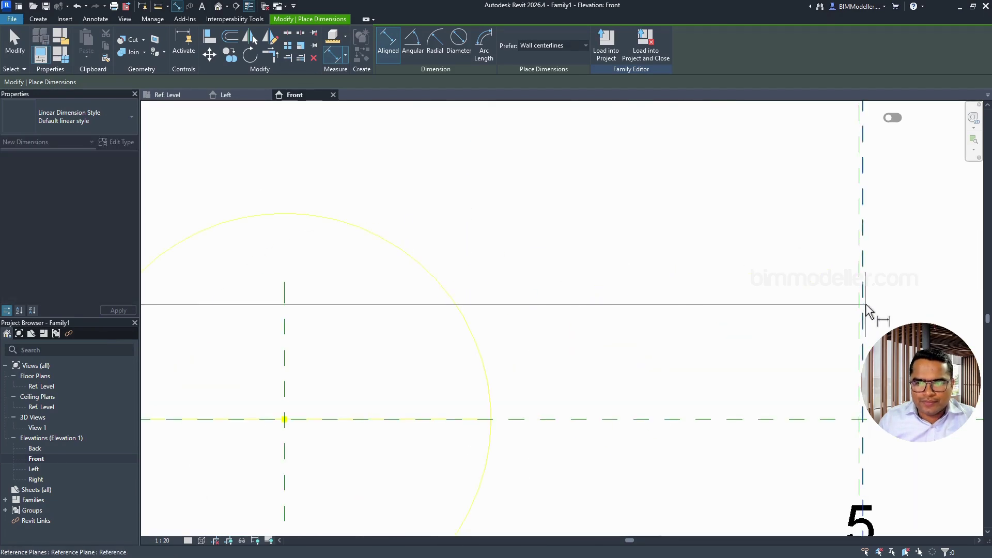
left_click(862, 307)
scroll(862, 309, "down", 5)
left_click(530, 316)
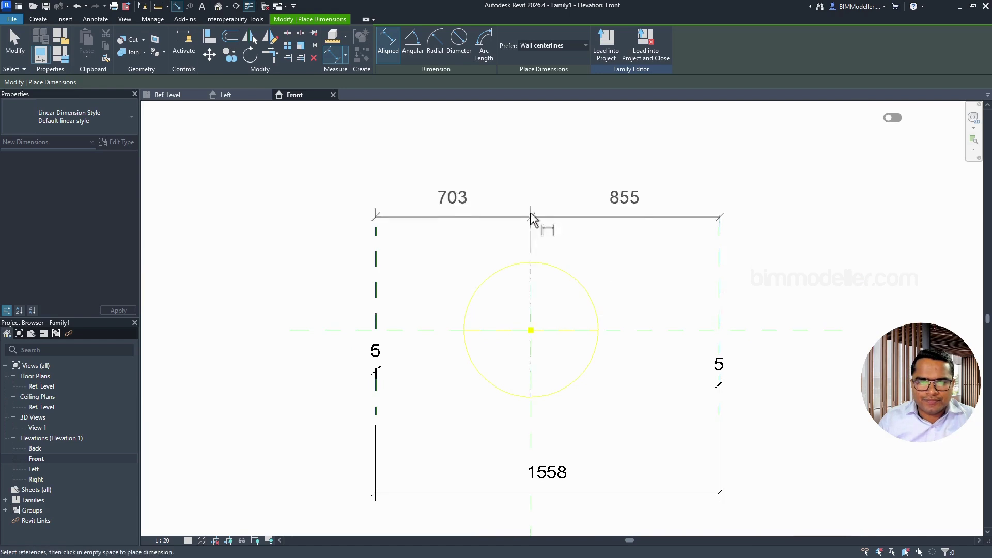
left_click(532, 301)
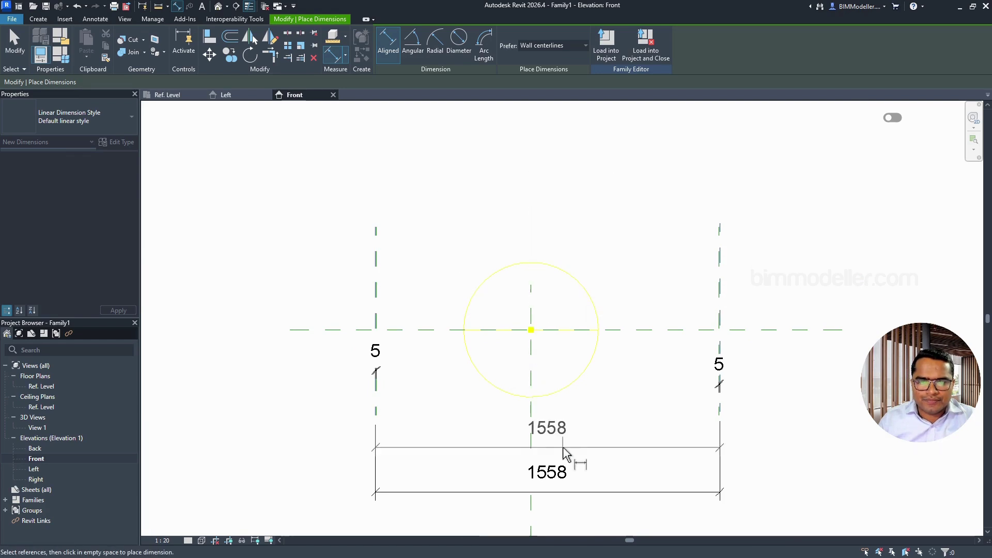
left_click(531, 453)
scroll(528, 341, "down", 3)
left_click(538, 264)
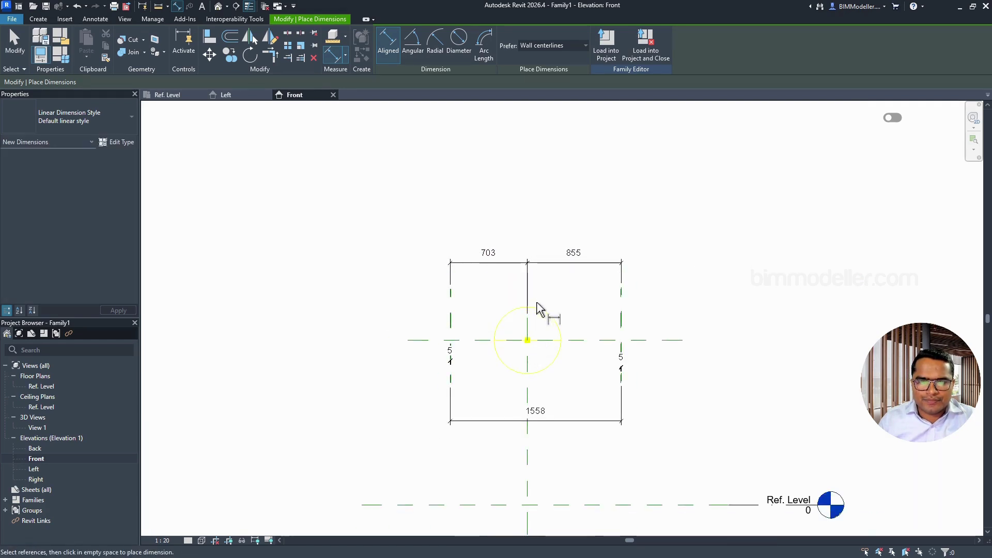
Step: Apply the equality constraint to the two-segment dimension so the outermost planes stay centred on the light source
key("Escape")
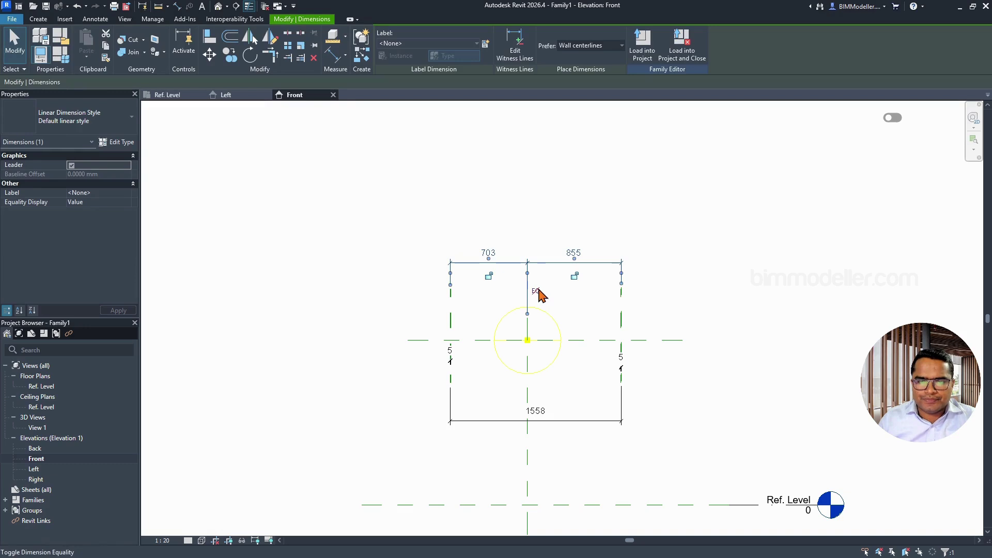
left_click(538, 294)
key("Escape")
scroll(526, 341, "up", 3)
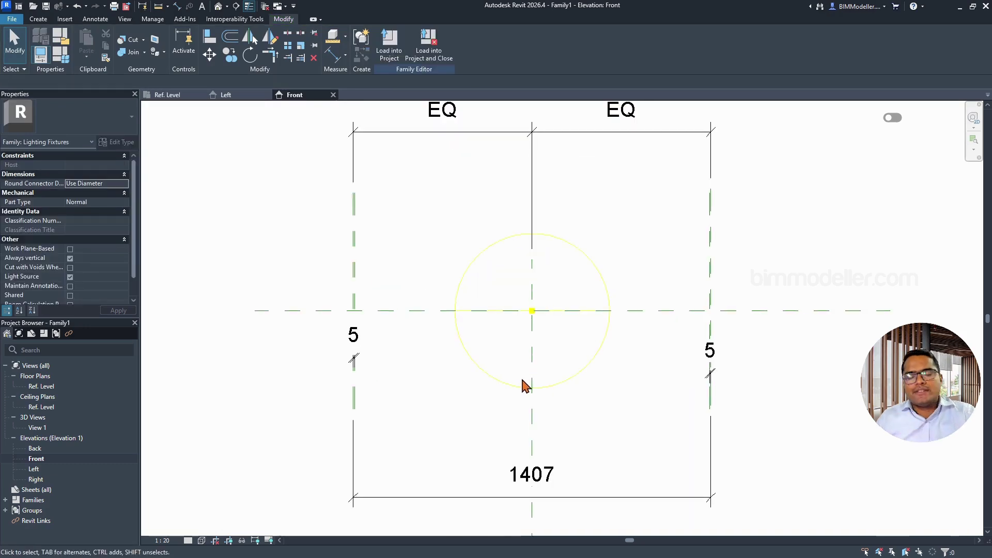
scroll(454, 366, "down", 3)
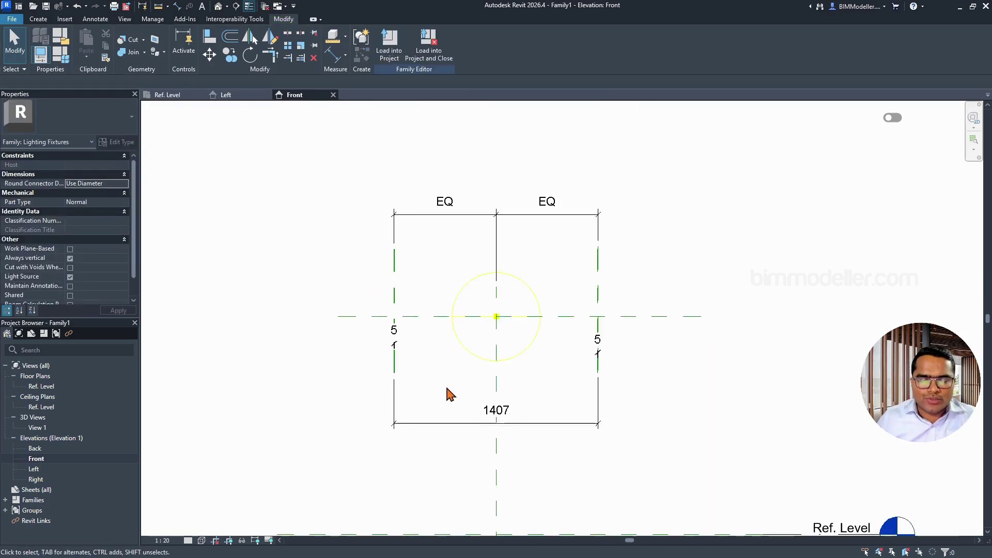
Step: Label the overall dimension below the light source with a new type-based family parameter named Light Length
middle_click_drag(448, 395, 455, 350)
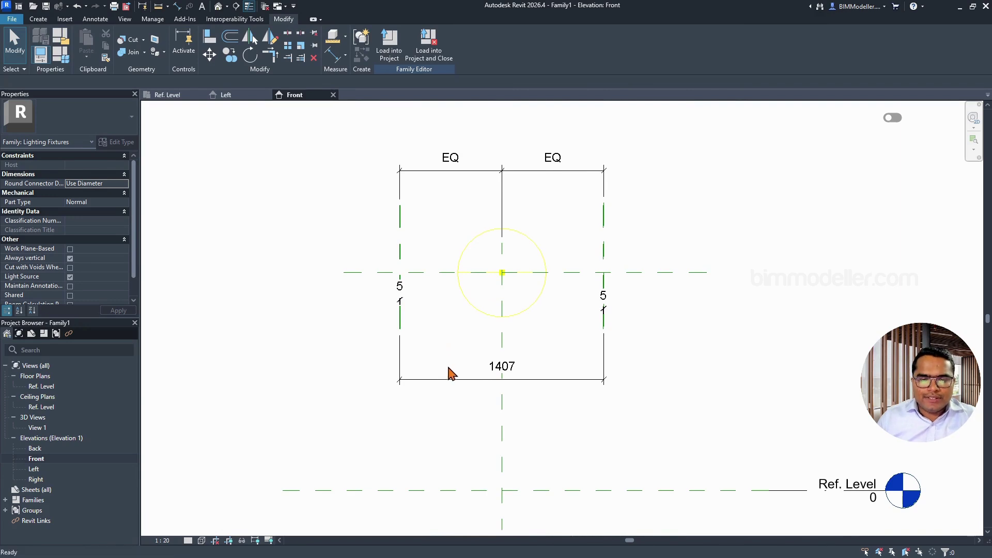
scroll(604, 216, "up", 3)
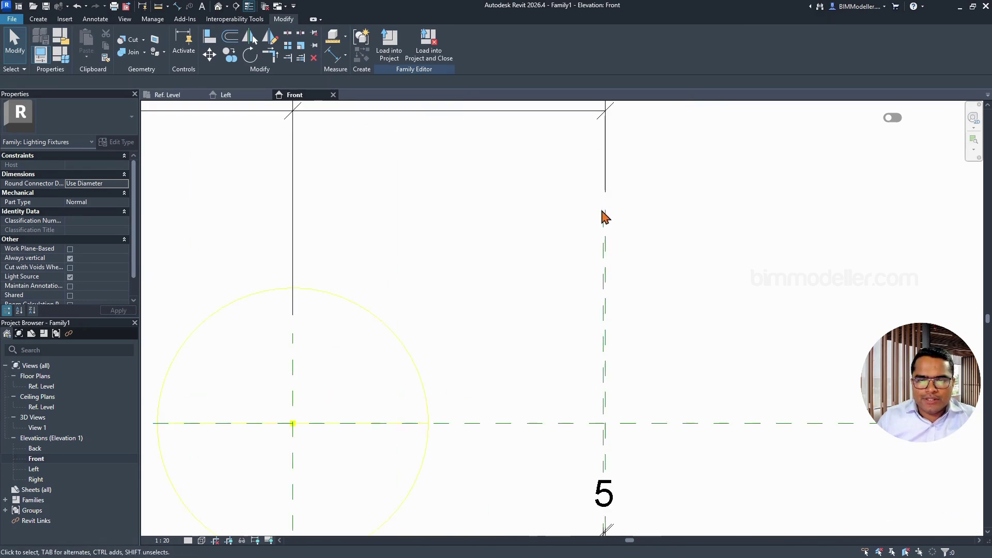
left_click(611, 251)
scroll(613, 248, "down", 2)
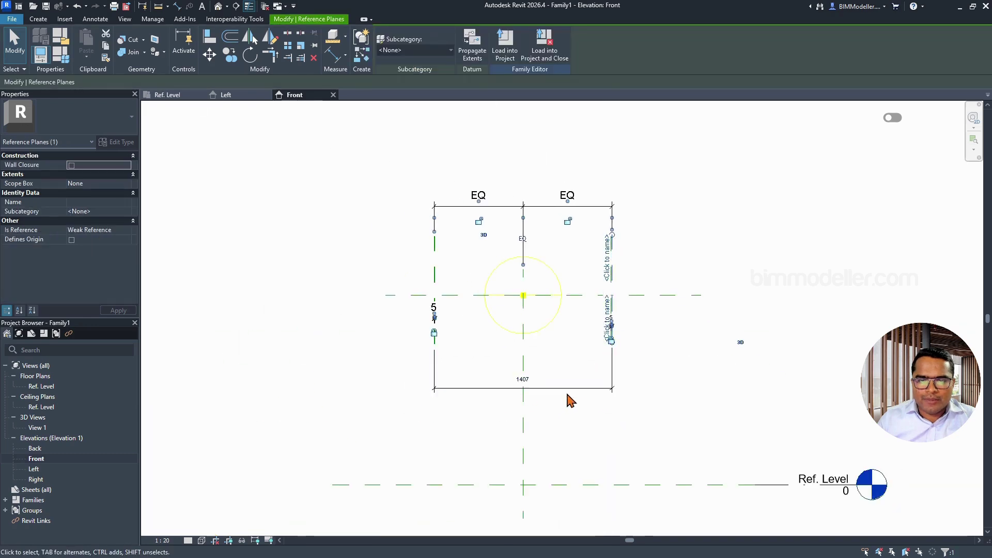
left_click(515, 388)
left_click(485, 44)
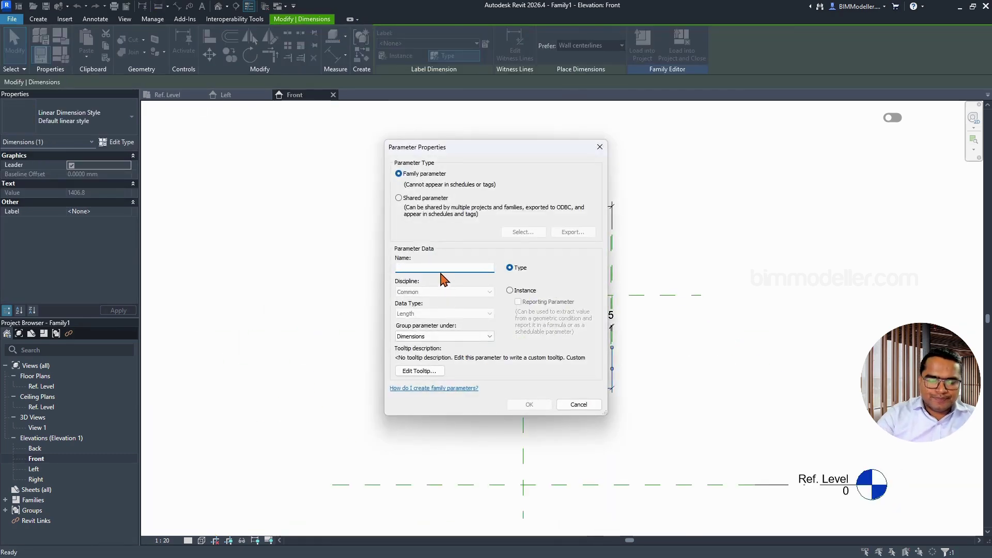
type("Light Len")
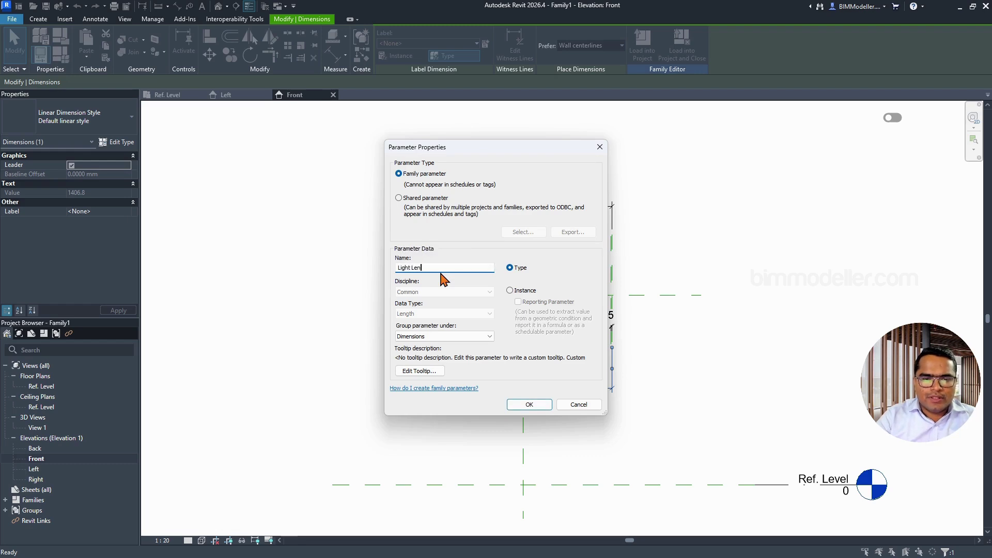
type("gth")
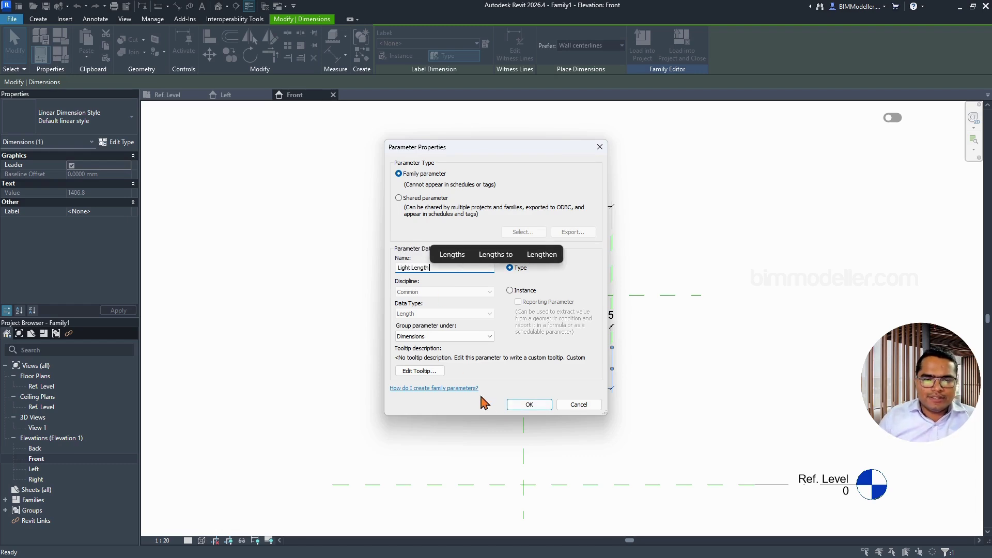
left_click(529, 404)
key("Escape")
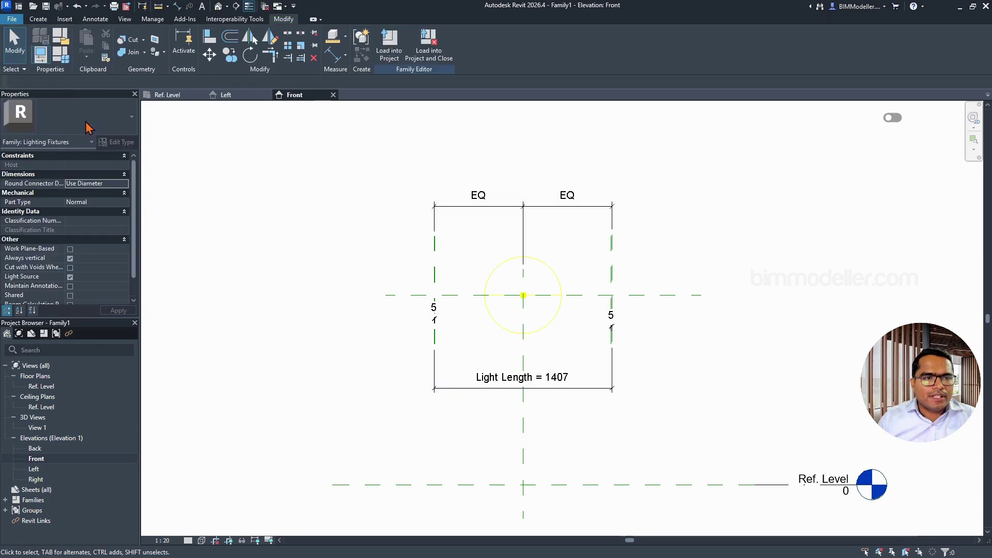
Step: Set the Light Length parameter to 1000 in the family types
left_click(62, 58)
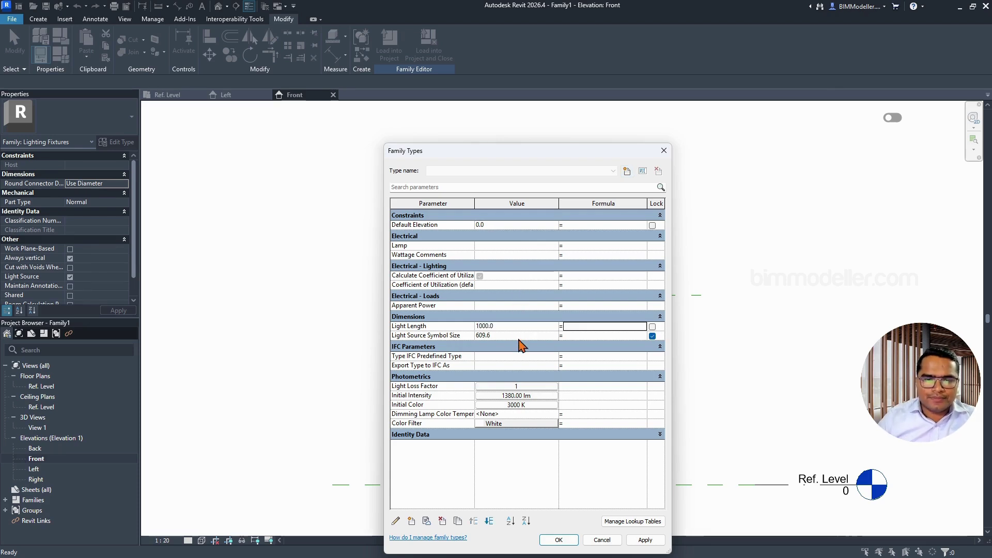
left_click(558, 540)
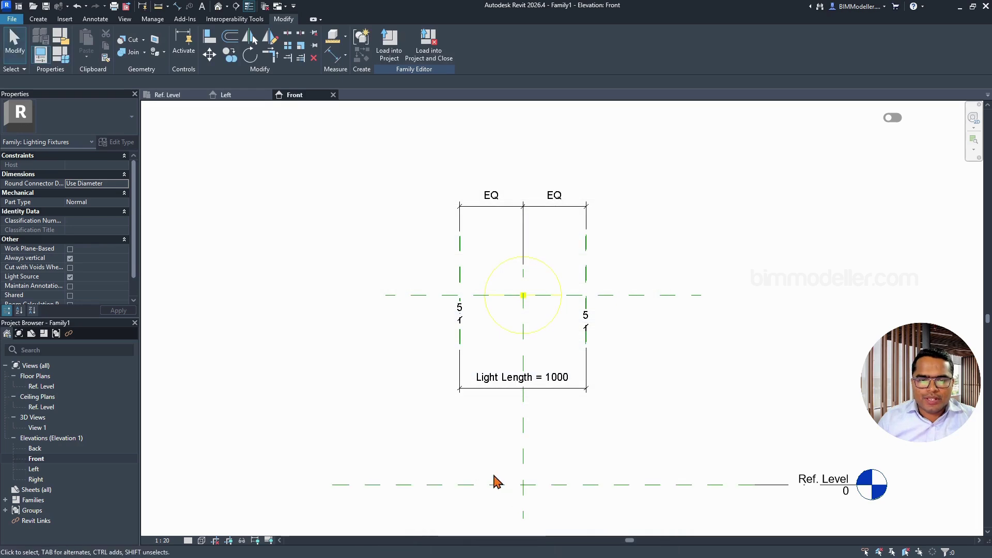
middle_click_drag(452, 455, 405, 456)
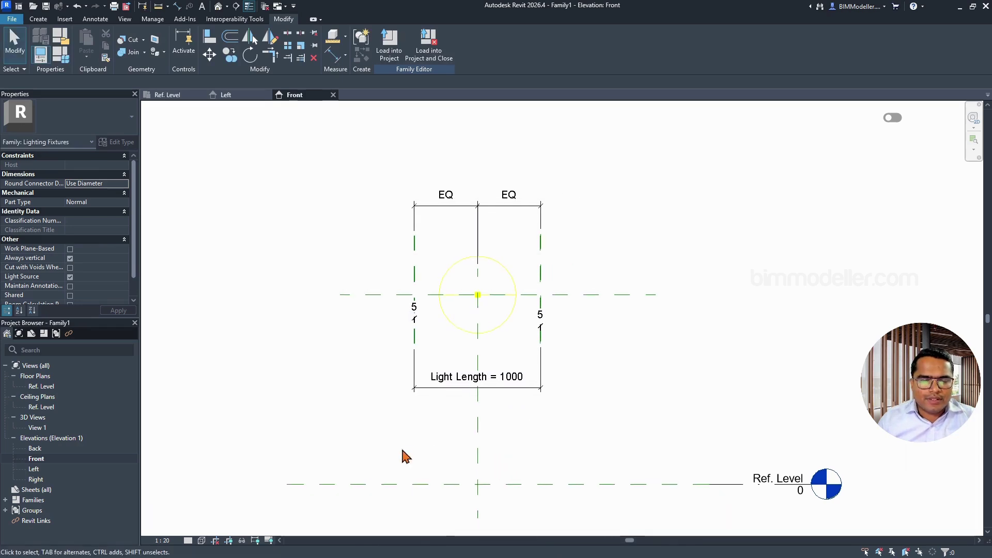
Step: Examine the LED tube's dimensioned cross-section in the Left elevation and return to the Front elevation
double_click(34, 469)
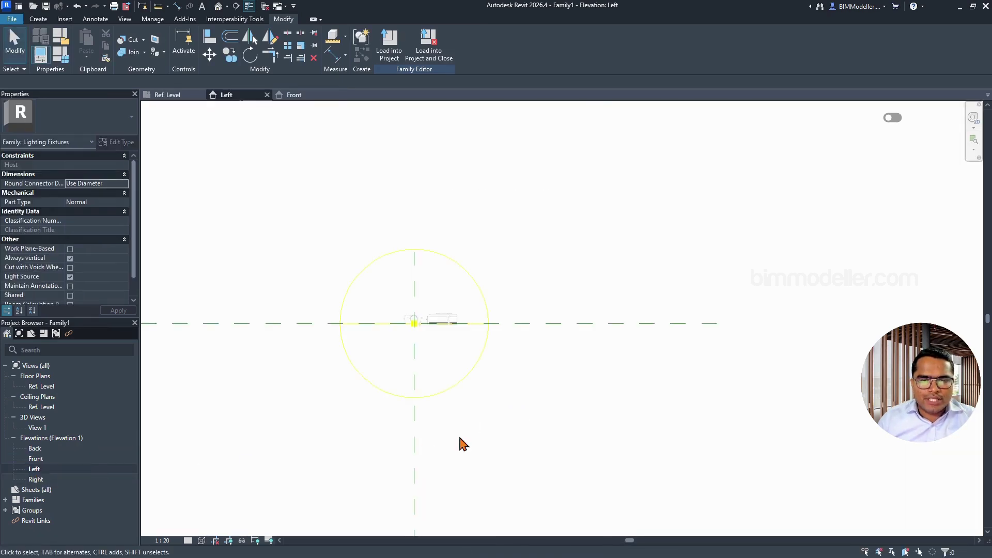
scroll(442, 343, "up", 6)
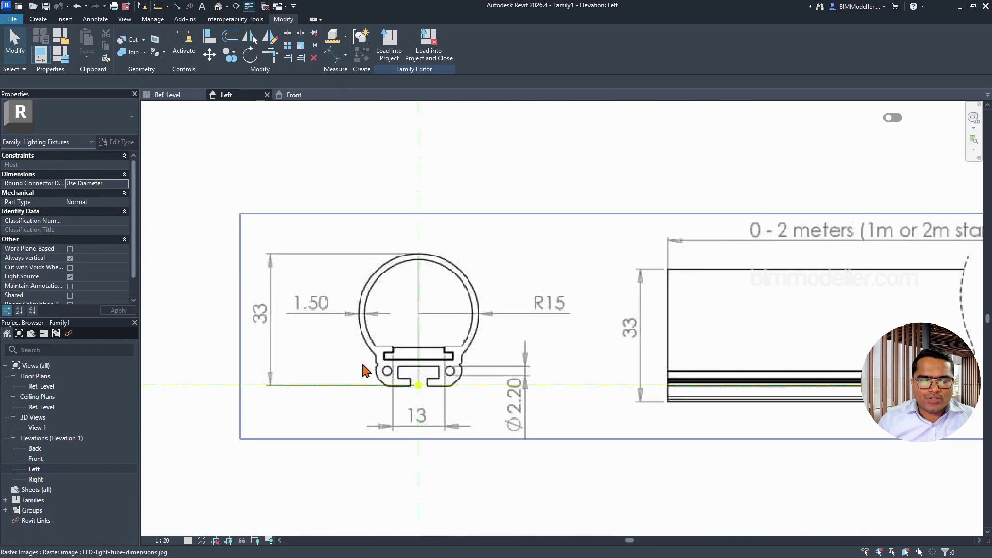
scroll(500, 417, "up", 1)
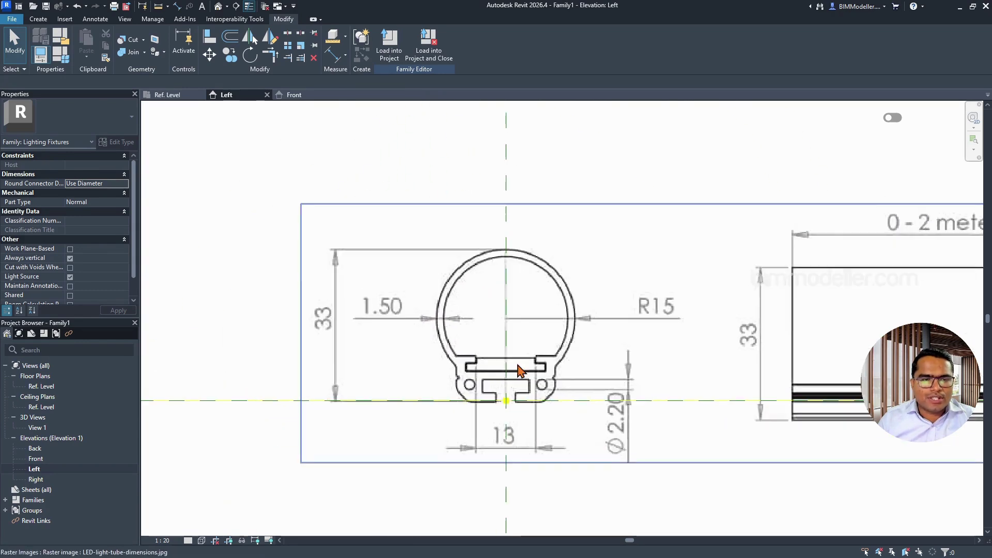
left_click(45, 20)
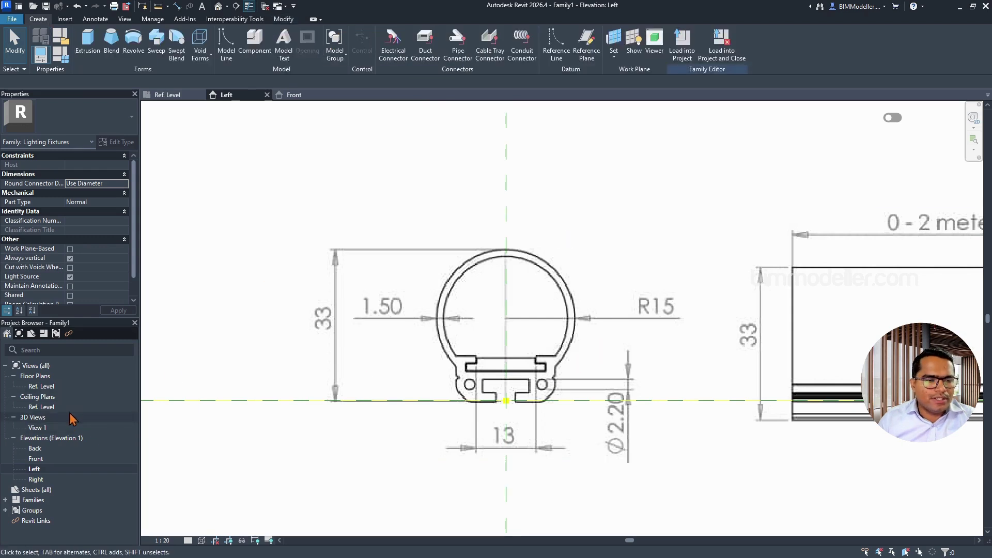
left_click(46, 387)
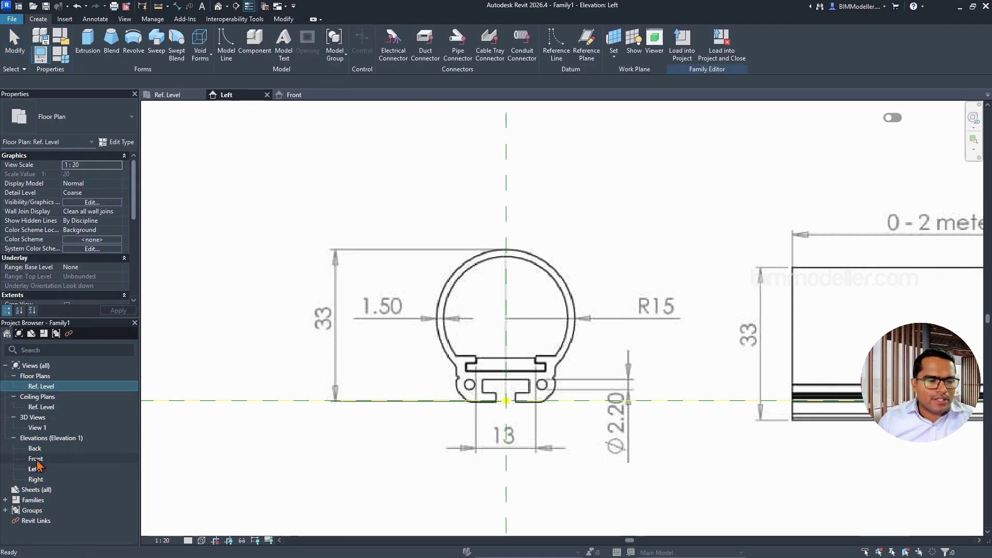
double_click(35, 459)
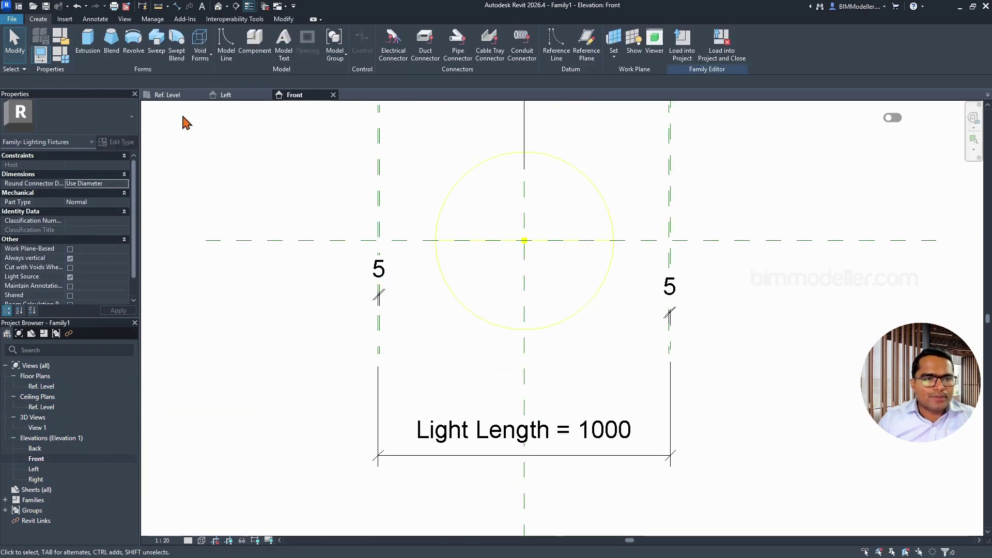
Step: Start a sweep and sketch its straight path along the light source's horizontal axis between the inner reference planes of both pairs
left_click(157, 52)
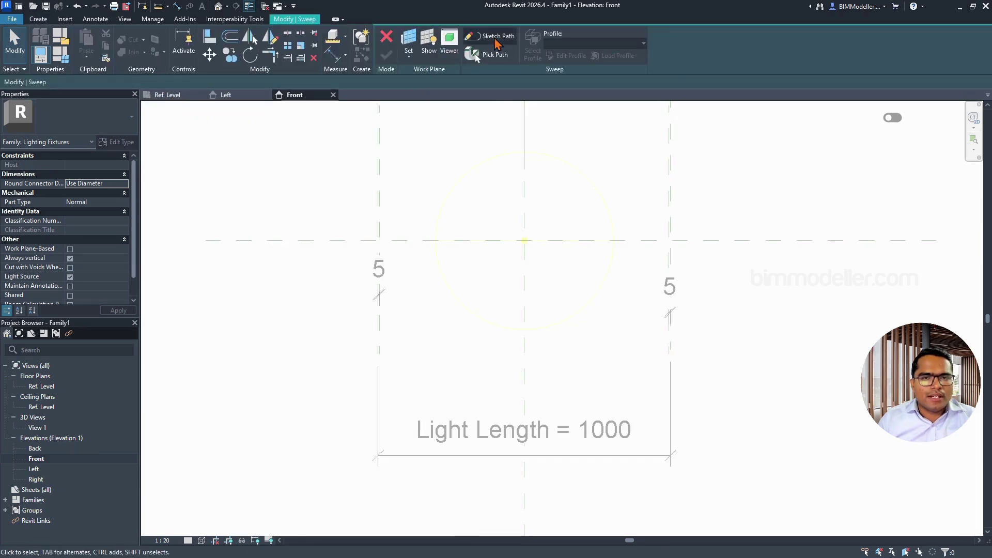
left_click(495, 40)
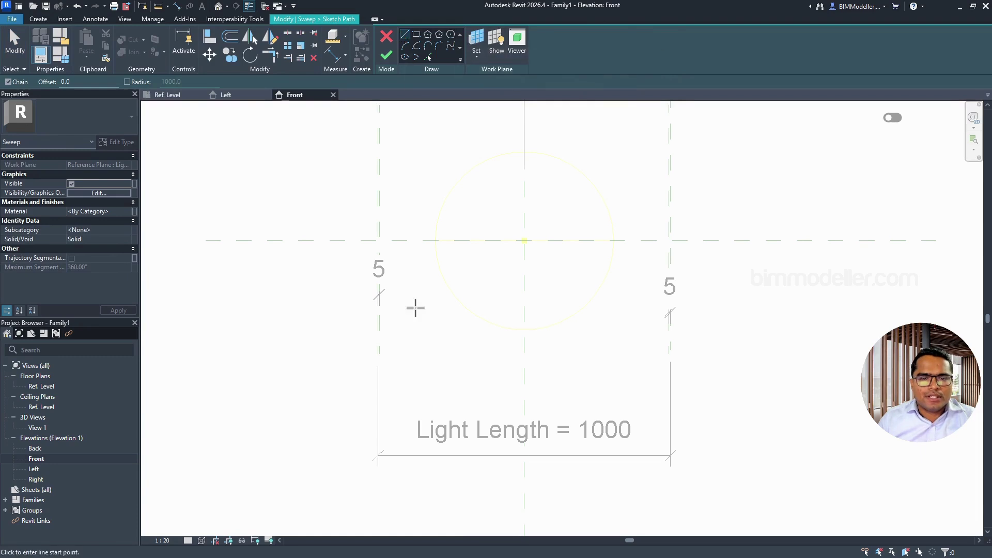
left_click(378, 240)
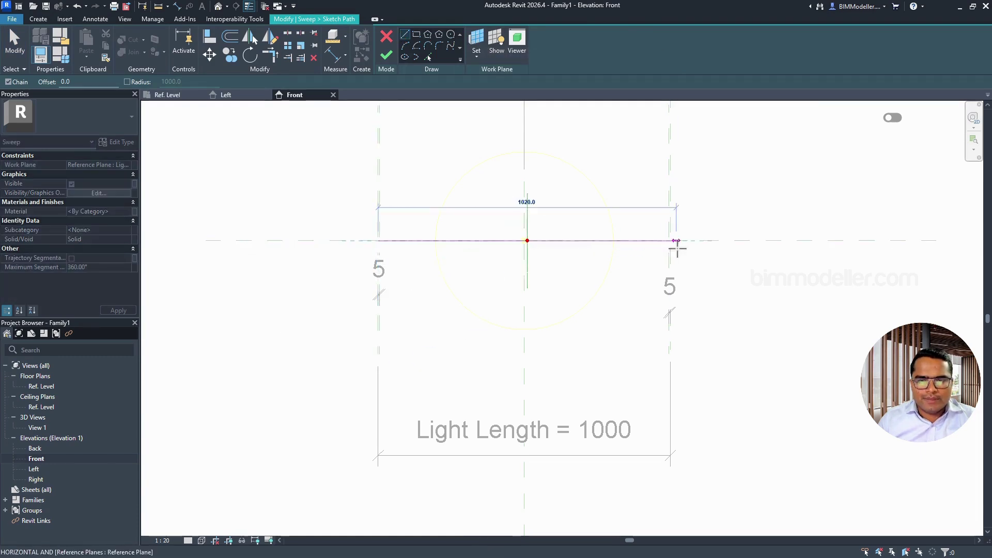
scroll(304, 209, "up", 2)
scroll(414, 258, "up", 3)
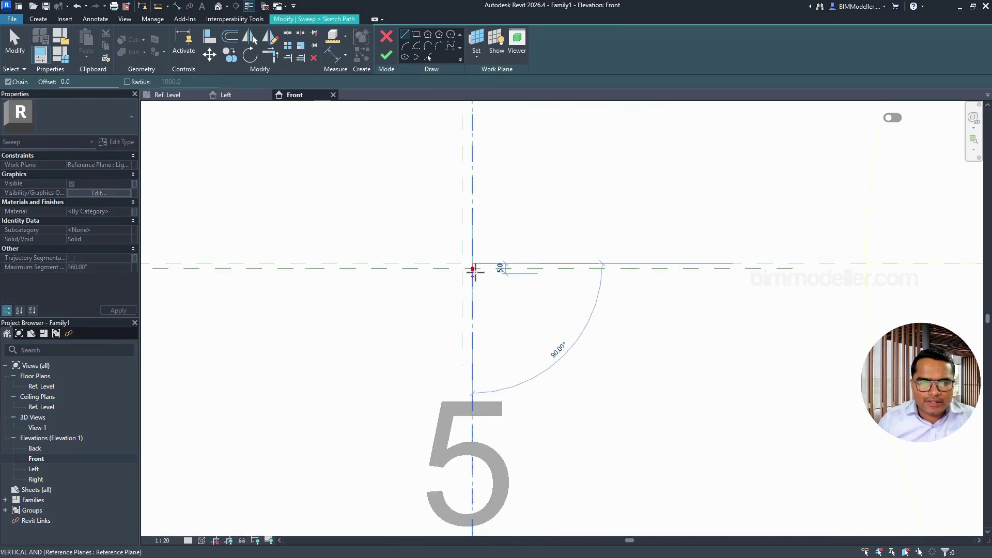
scroll(474, 270, "down", 2)
middle_click_drag(772, 290, 324, 300)
scroll(535, 273, "up", 3)
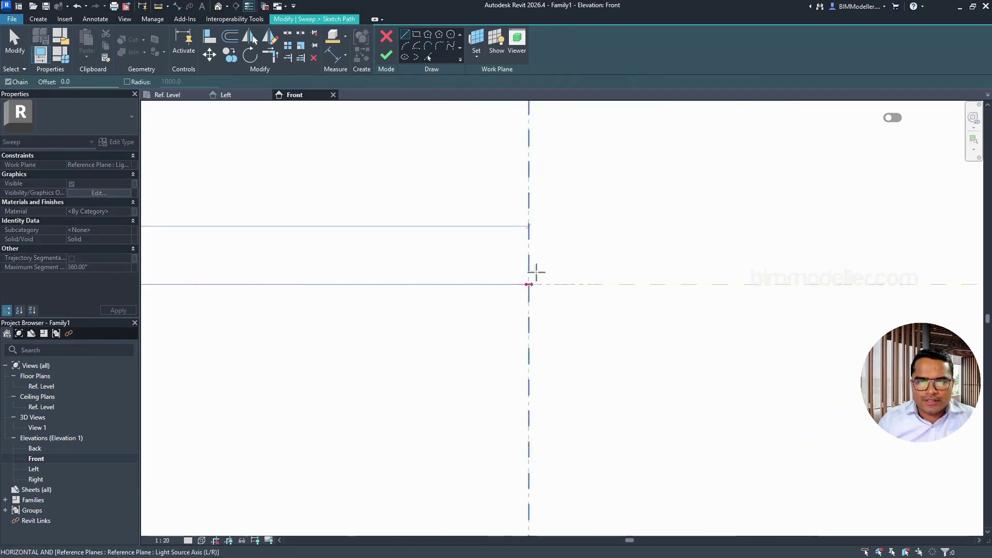
scroll(594, 305, "down", 4)
middle_click_drag(825, 301, 494, 323)
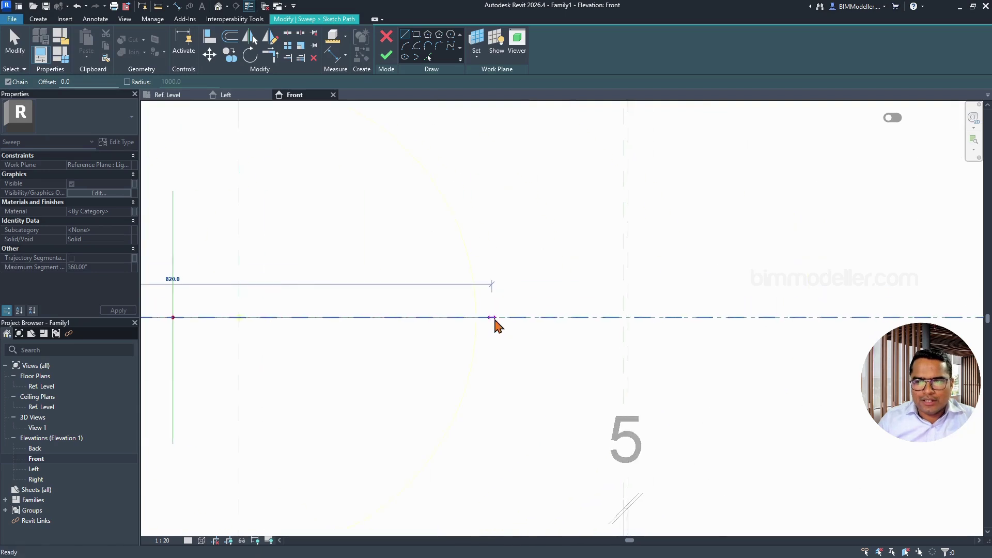
scroll(611, 316, "up", 4)
left_click(654, 322)
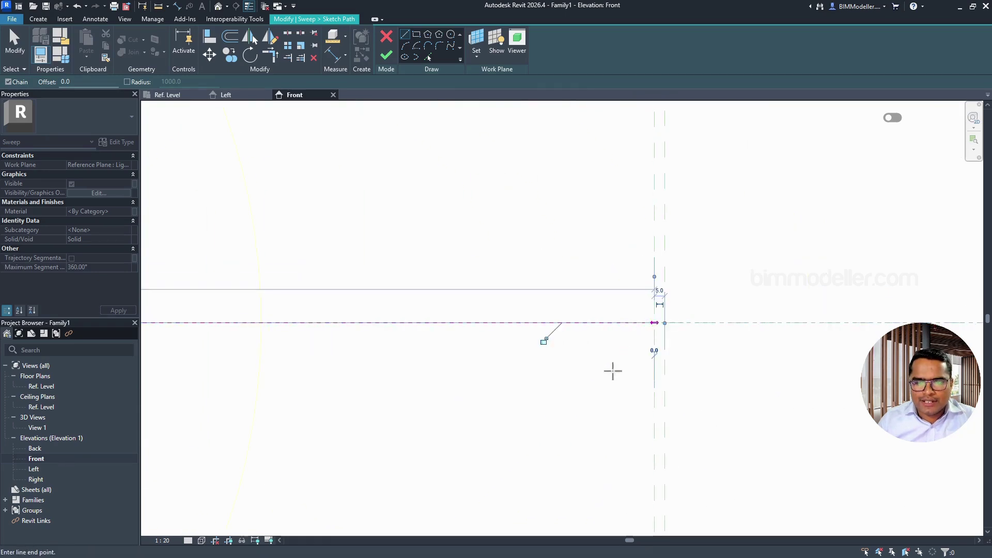
key("Escape")
key("Escape")
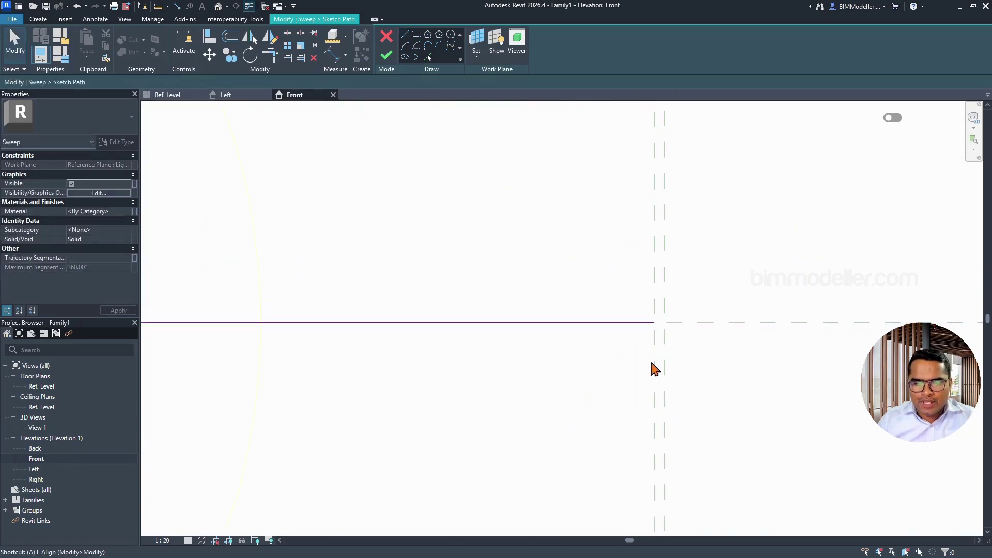
Step: Align and lock both ends of the sweep path to the inner reference planes and finish the path sketch
key("l")
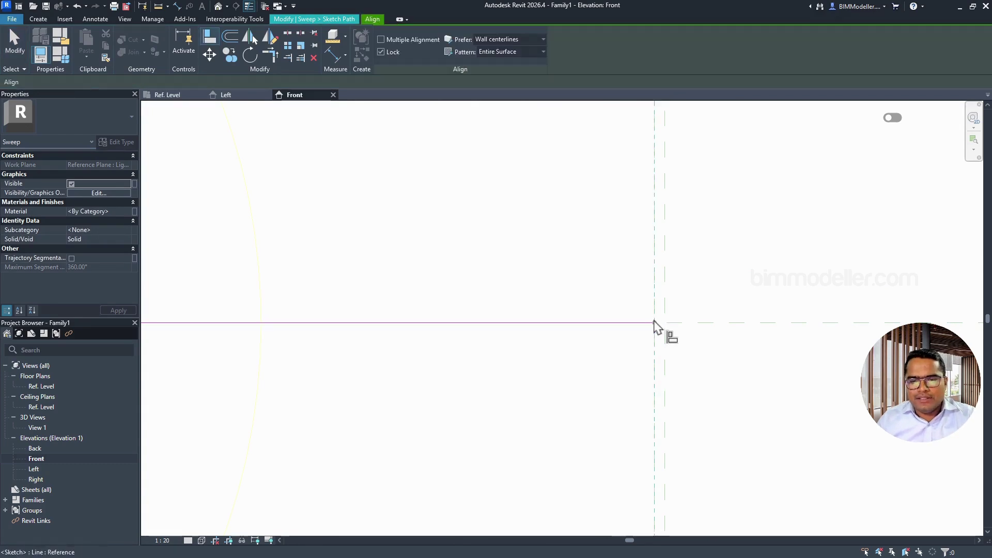
left_click(654, 322)
scroll(866, 367, "down", 3)
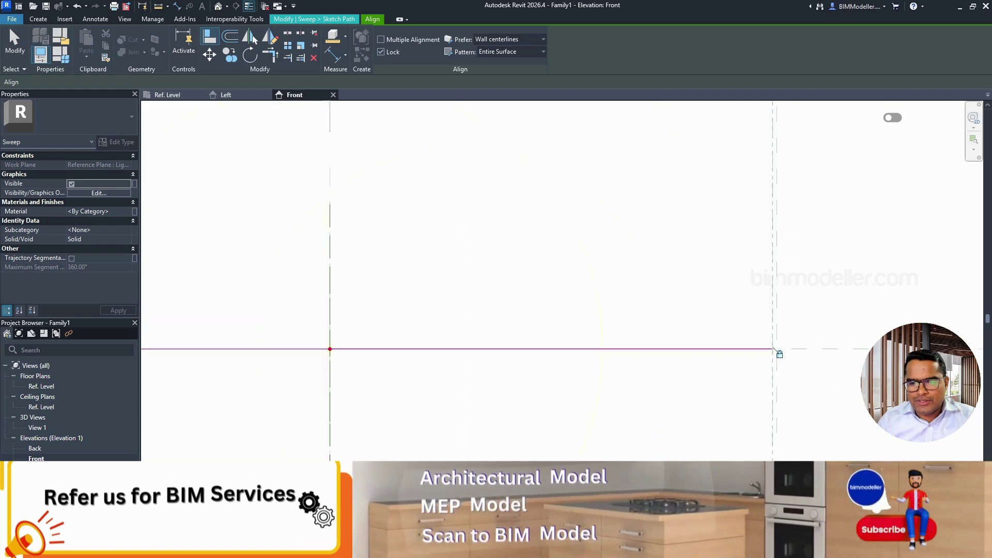
middle_click_drag(433, 382, 617, 371)
scroll(396, 357, "up", 5)
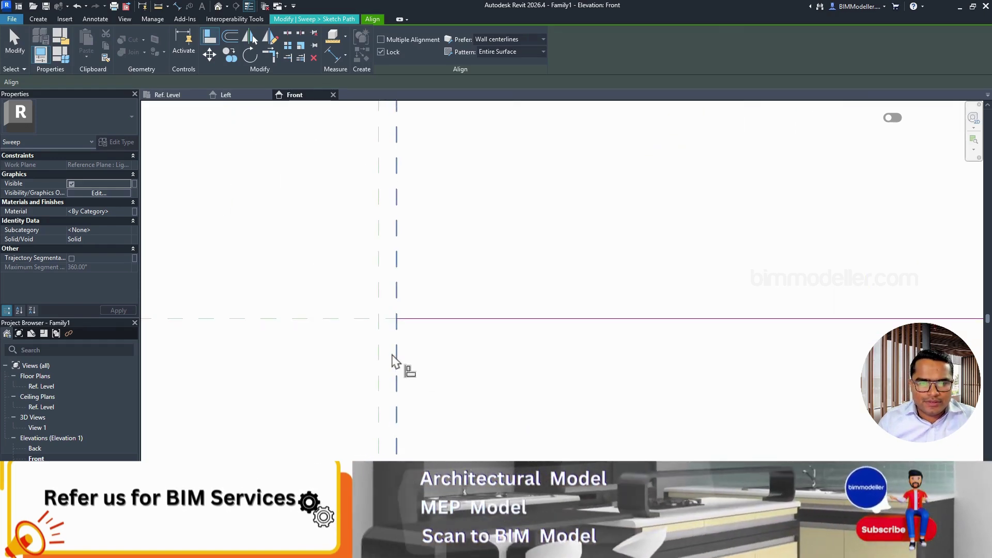
scroll(404, 357, "down", 3)
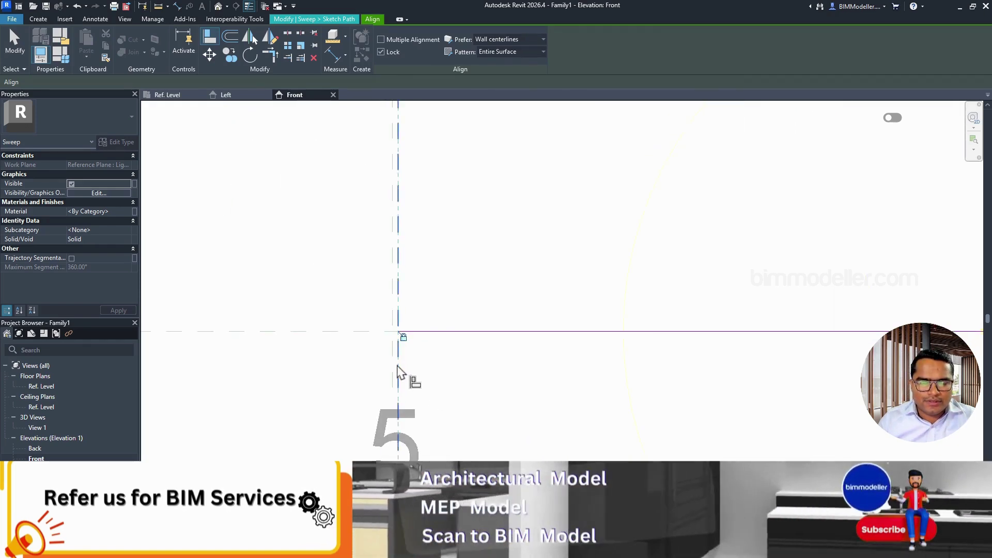
key("Escape")
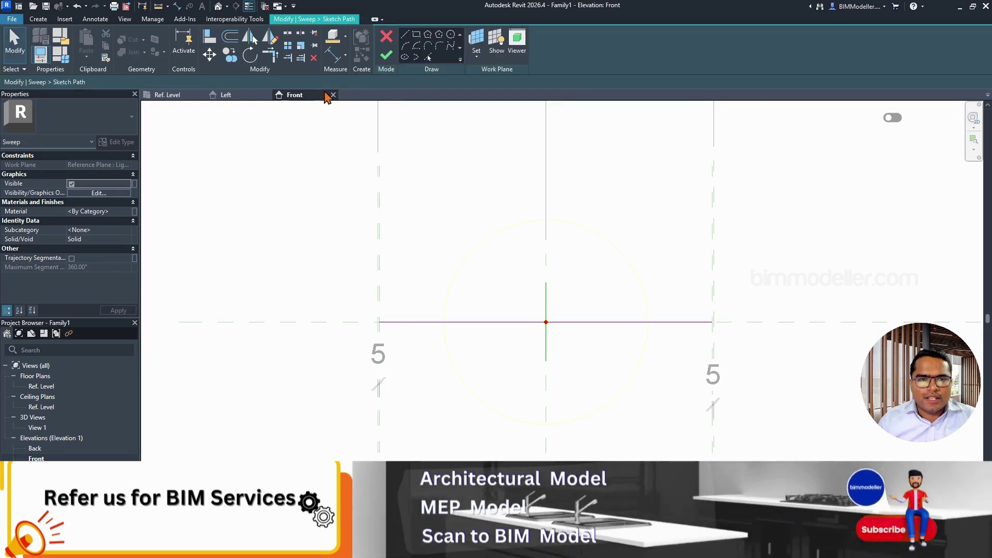
left_click(386, 55)
Step: Start editing the sweep's profile in the Elevation: Left view with the Start-End-Radius Arc tool at the tube cross-section
left_click(560, 55)
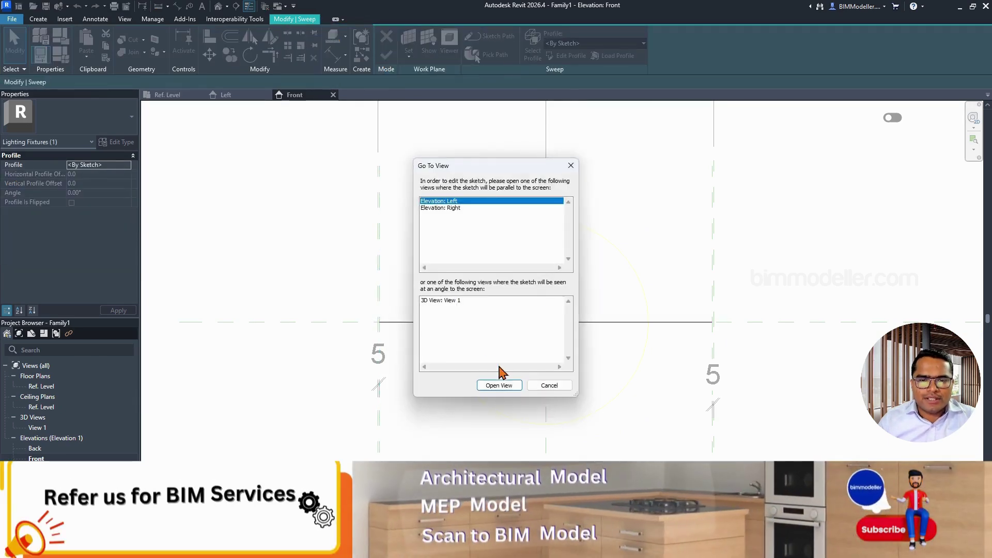
left_click(498, 385)
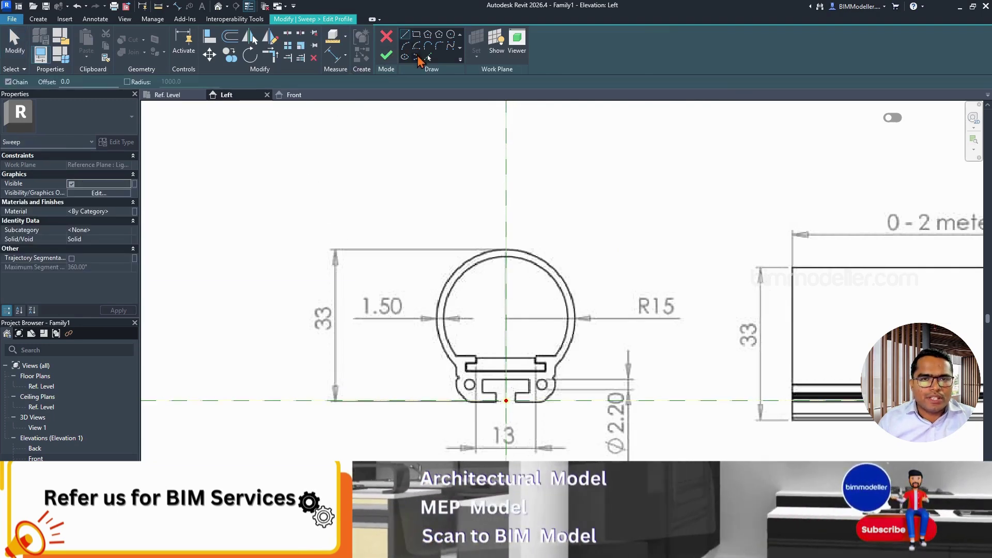
left_click(406, 46)
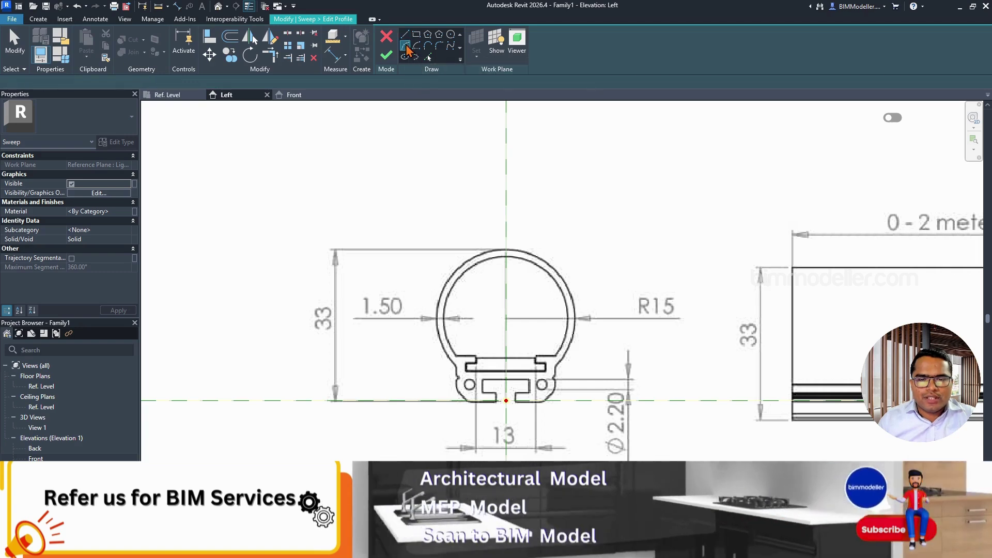
scroll(454, 366, "up", 4)
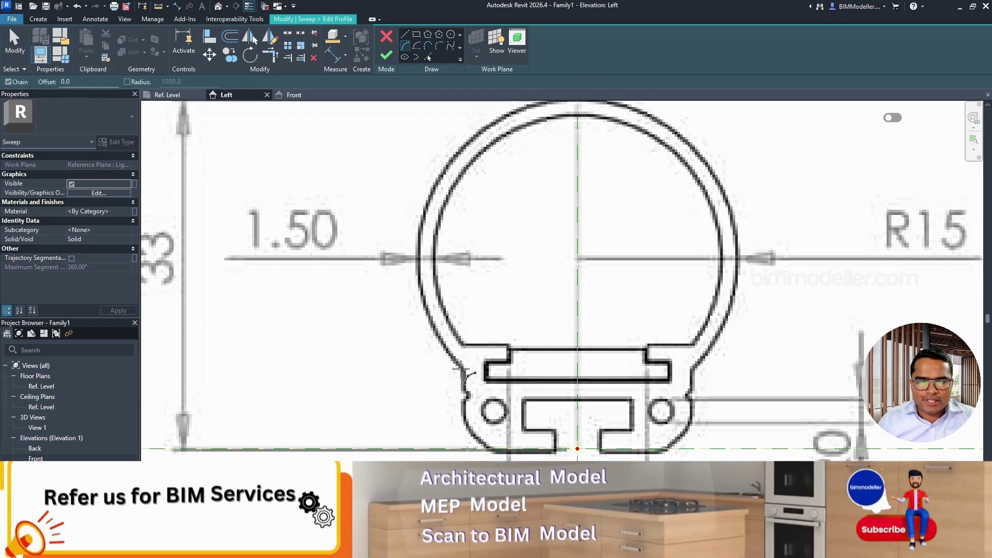
left_click(456, 369)
middle_click_drag(608, 170, 602, 264)
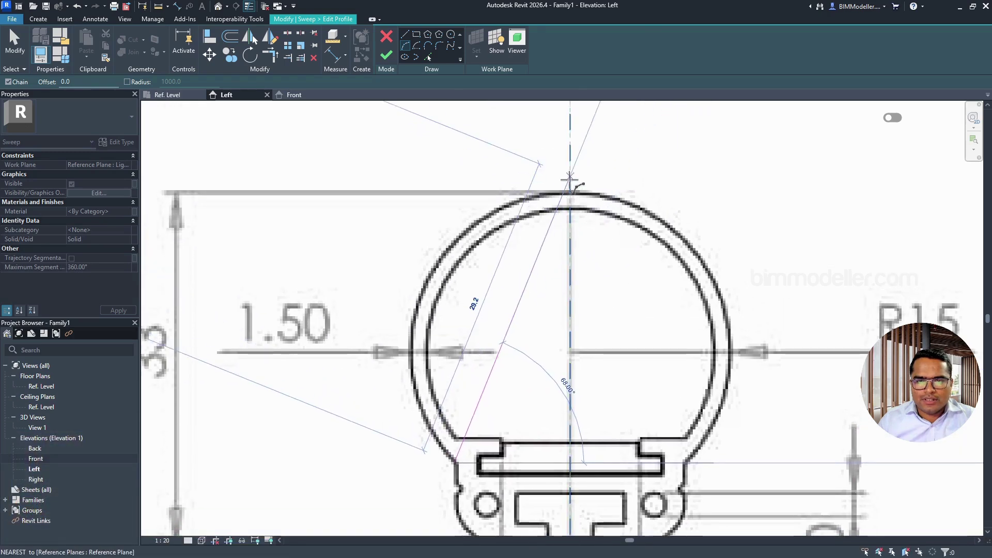
left_click(572, 193)
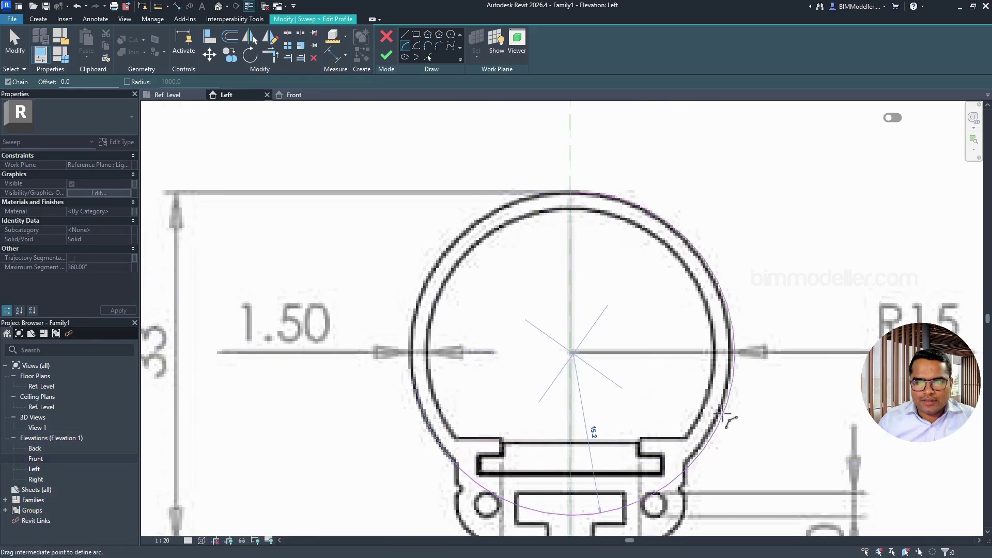
key("Escape")
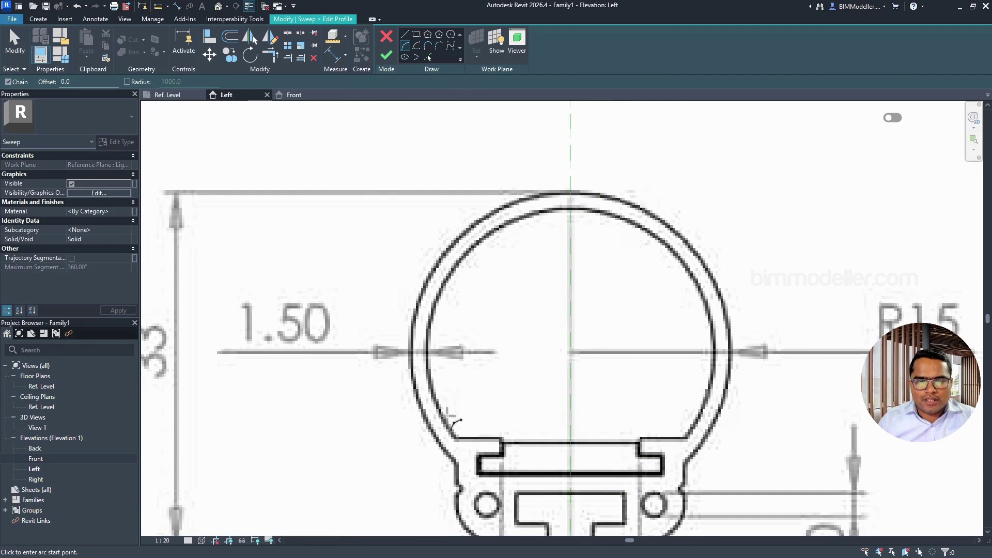
Step: Trace the tube's outer wall with an arc of about 15 mm radius between its two lower ends, passing through the top
left_click(457, 468)
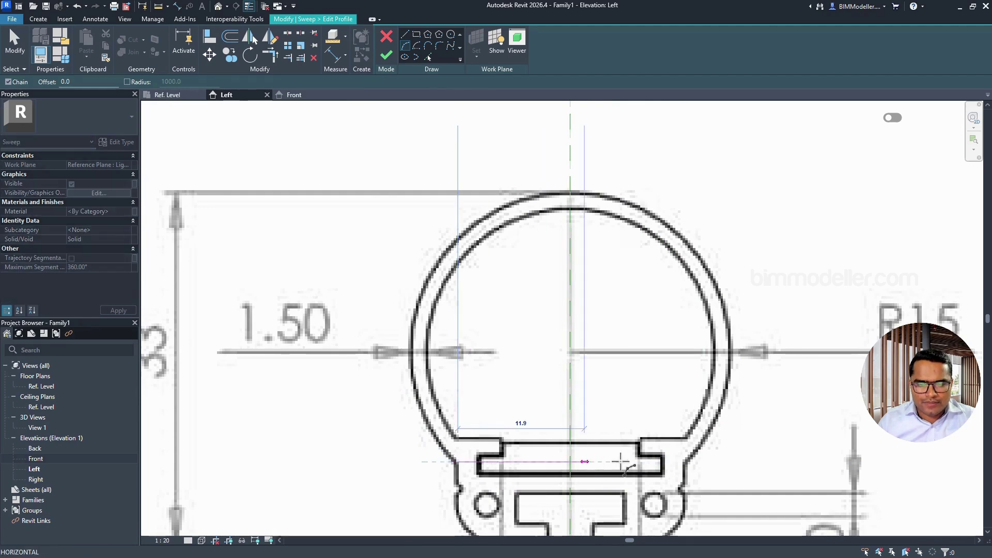
left_click(687, 460)
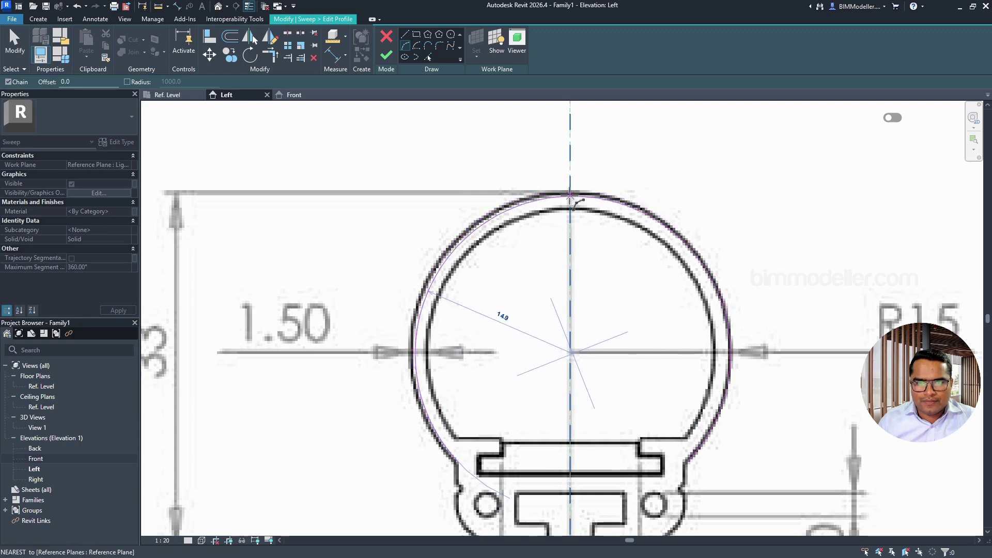
left_click(571, 192)
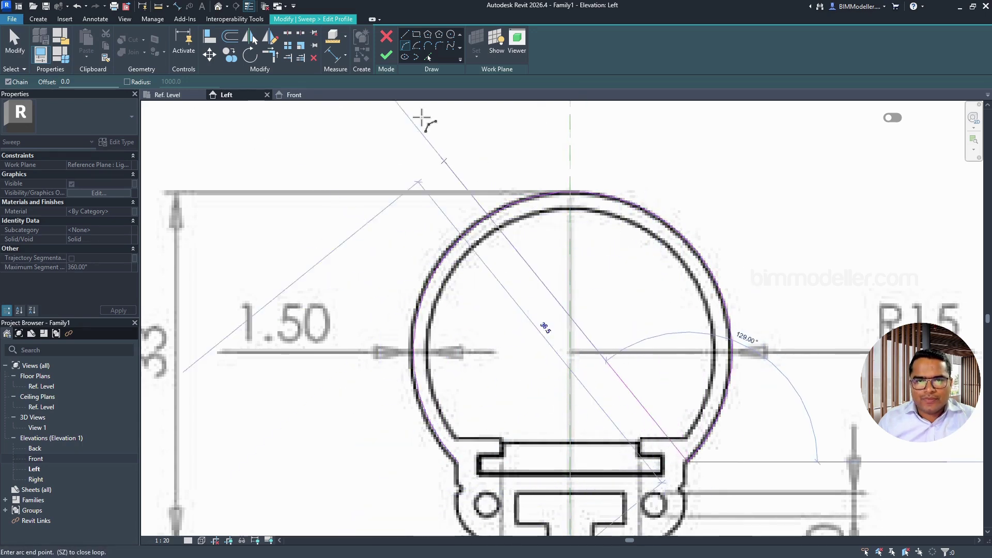
key("Escape")
key("Escape")
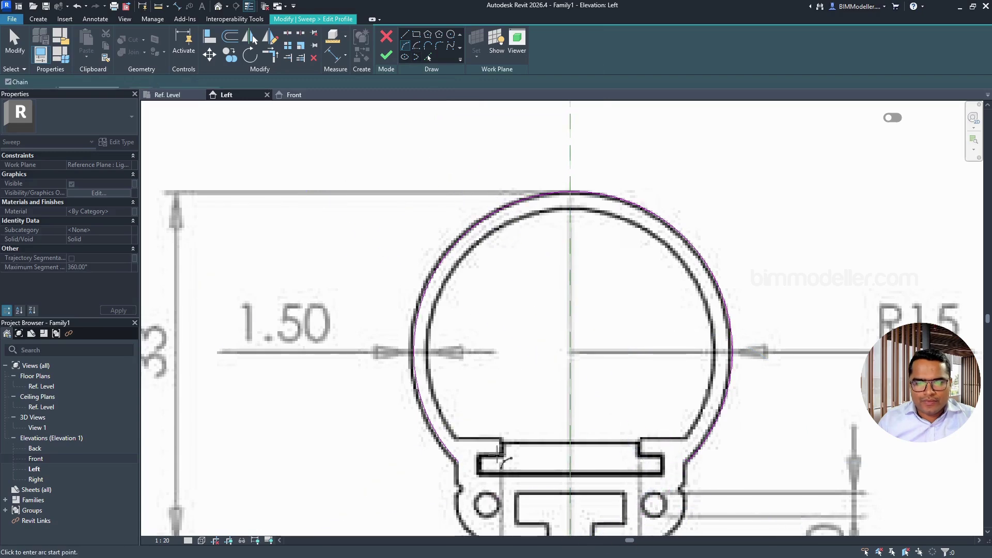
Step: Trace the tube's inner wall with an arc of about 13.5 mm radius between the inner corners above the base
left_click(454, 438)
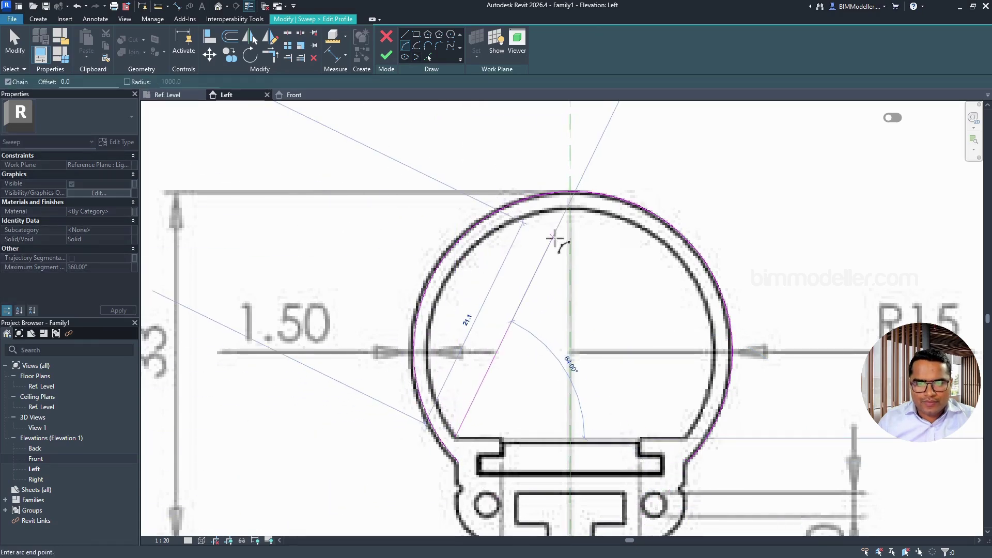
scroll(498, 261, "down", 3)
scroll(475, 317, "up", 2)
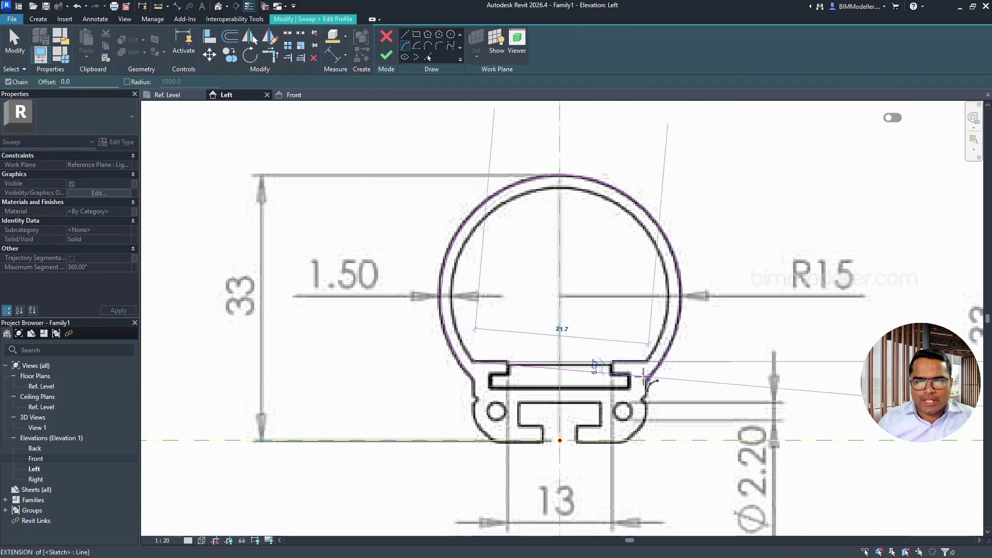
scroll(646, 357, "up", 3)
left_click(646, 358)
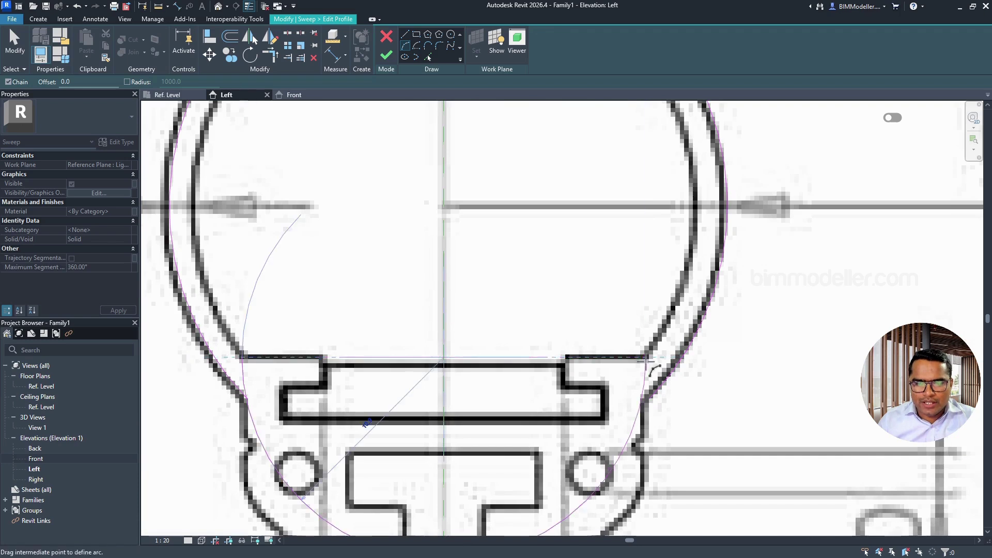
scroll(648, 362, "down", 4)
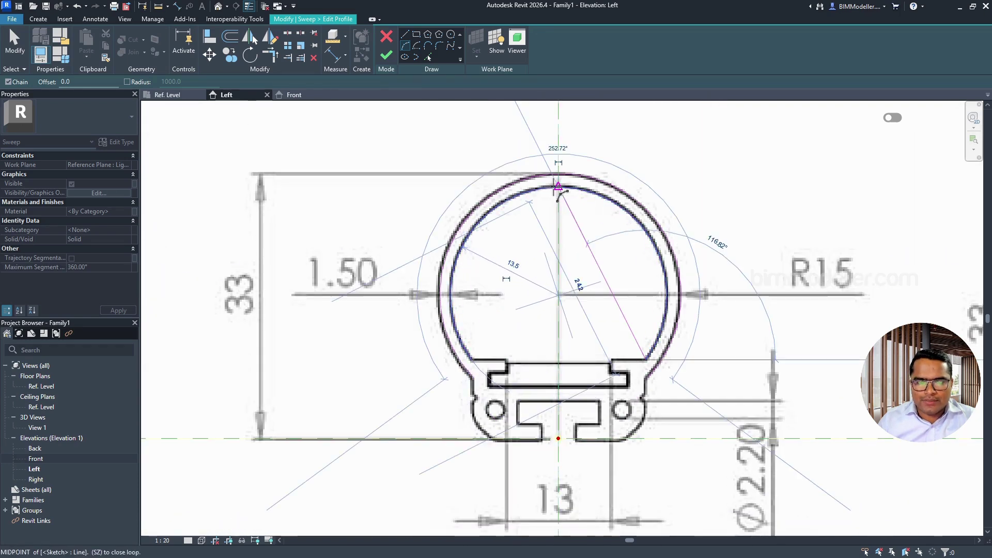
key("Escape")
key("Escape")
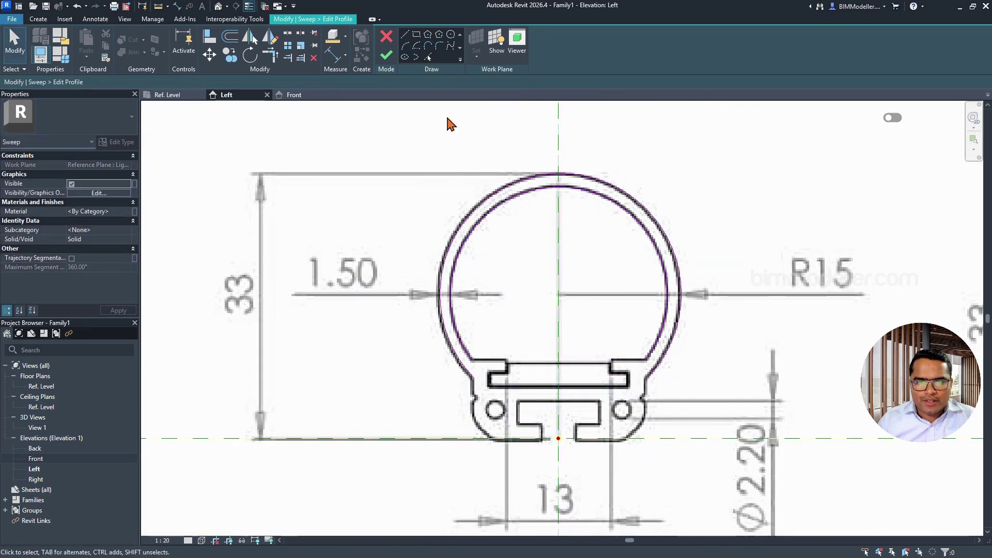
Step: Close the inner arc with a horizontal line between its two lower ends
left_click(405, 35)
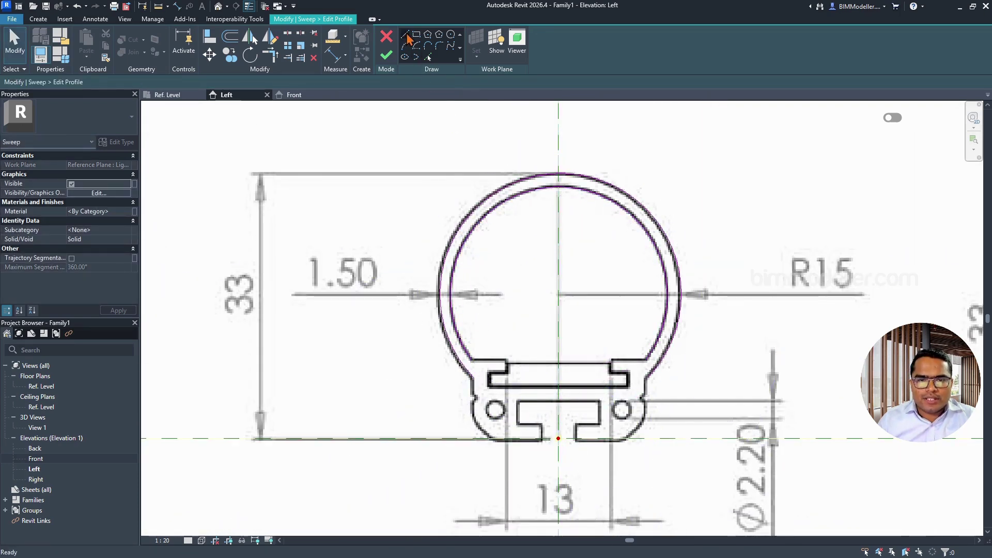
scroll(479, 356, "up", 3)
left_click(464, 357)
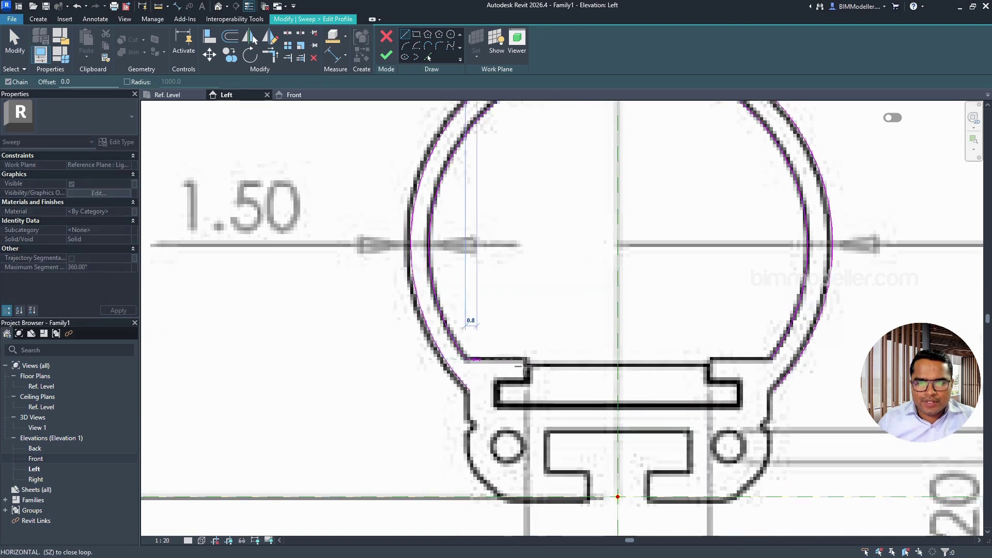
left_click(770, 358)
Step: Close the outer arc with straight lines tracing the base's vertical sides, angled lower corners and flat underside, omitting the internal slots
left_click(470, 390)
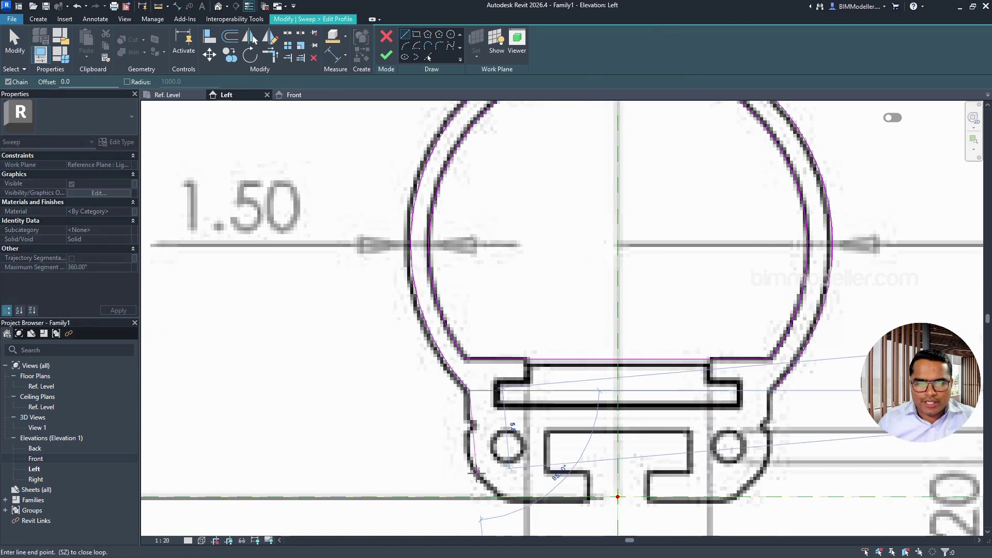
left_click(469, 459)
left_click(509, 500)
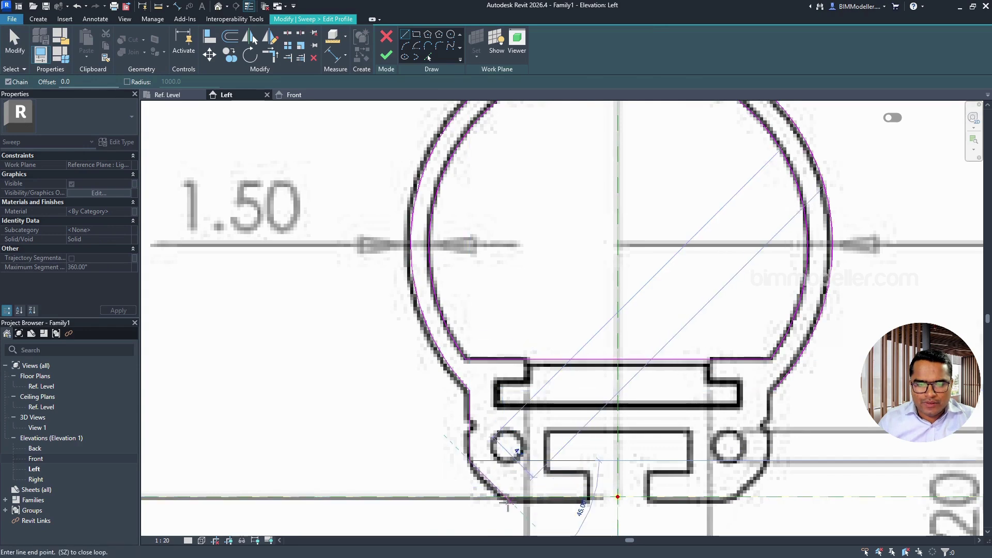
left_click(729, 500)
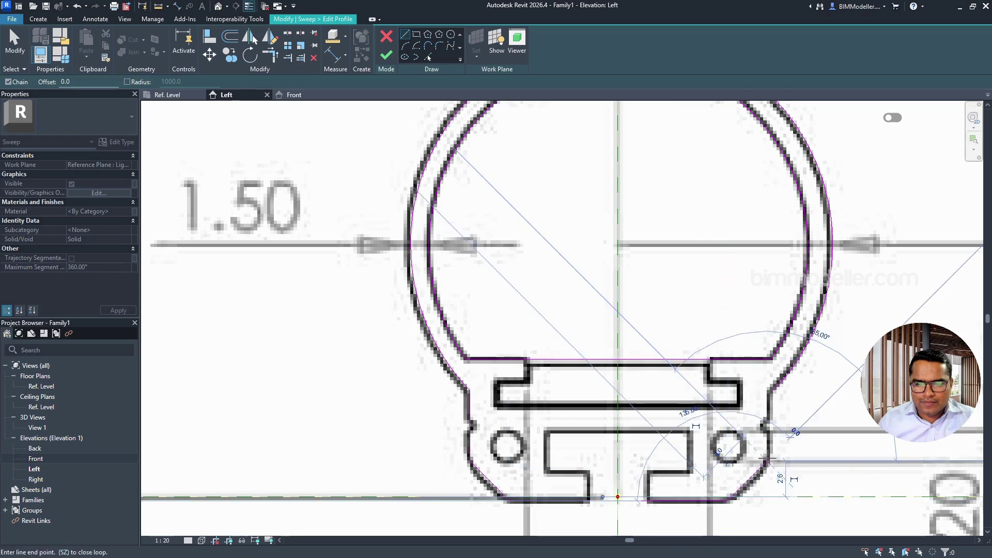
left_click(769, 460)
left_click(769, 391)
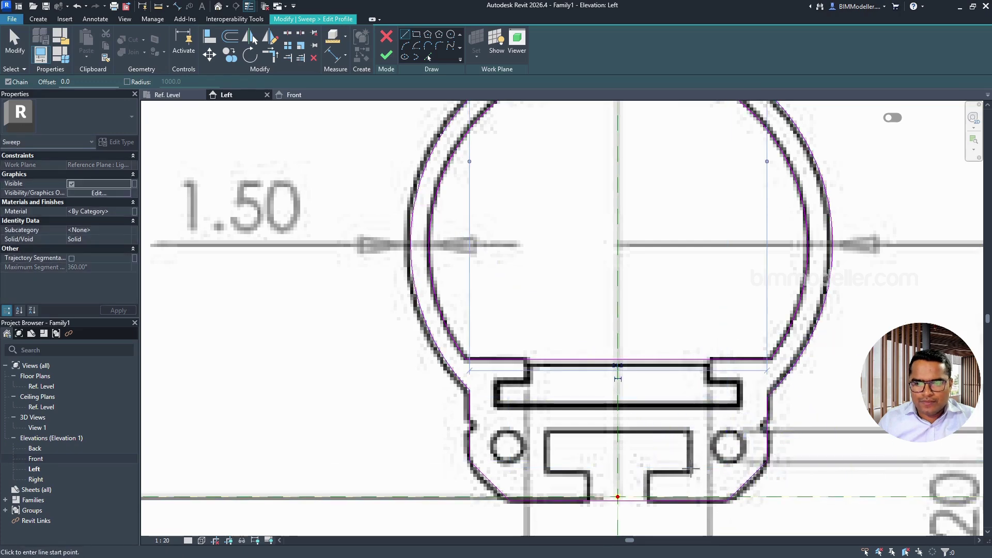
scroll(594, 403, "down", 3)
scroll(615, 459, "up", 1)
middle_click_drag(658, 467, 564, 463)
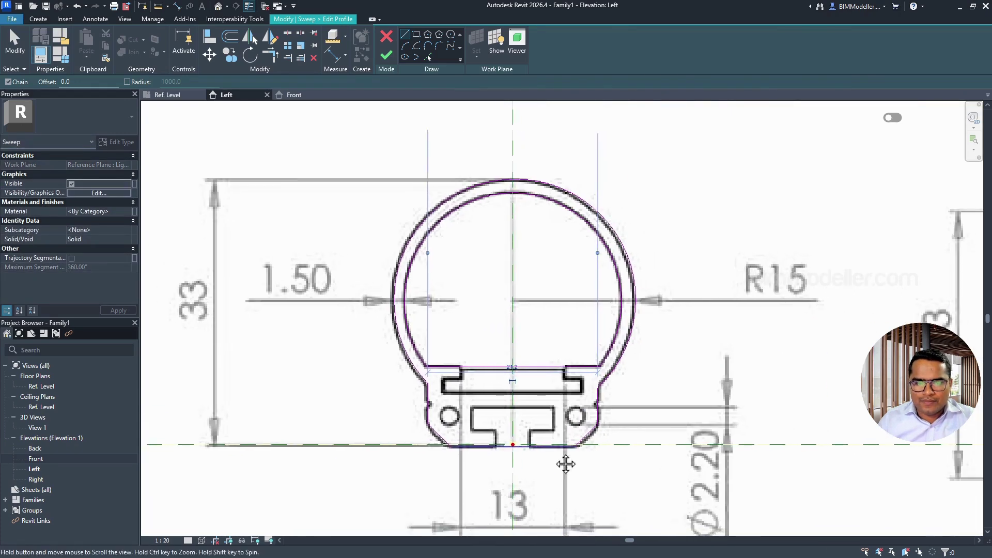
key("Escape")
key("Escape")
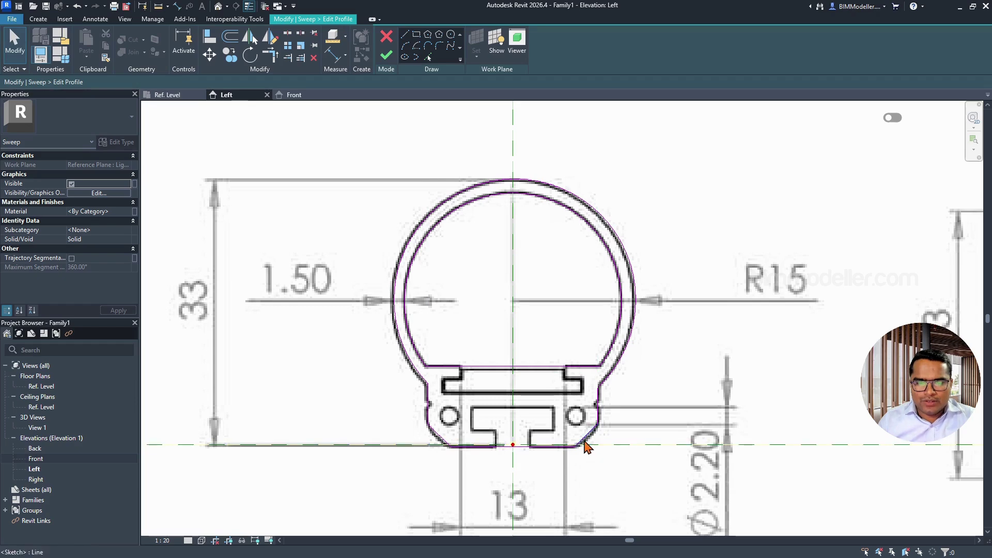
Step: Check the inner and outer profile loops by chain-selecting each one, and finish the sweep's profile sketch
key("Tab")
left_click(582, 440)
left_click(597, 348)
scroll(521, 304, "down", 3)
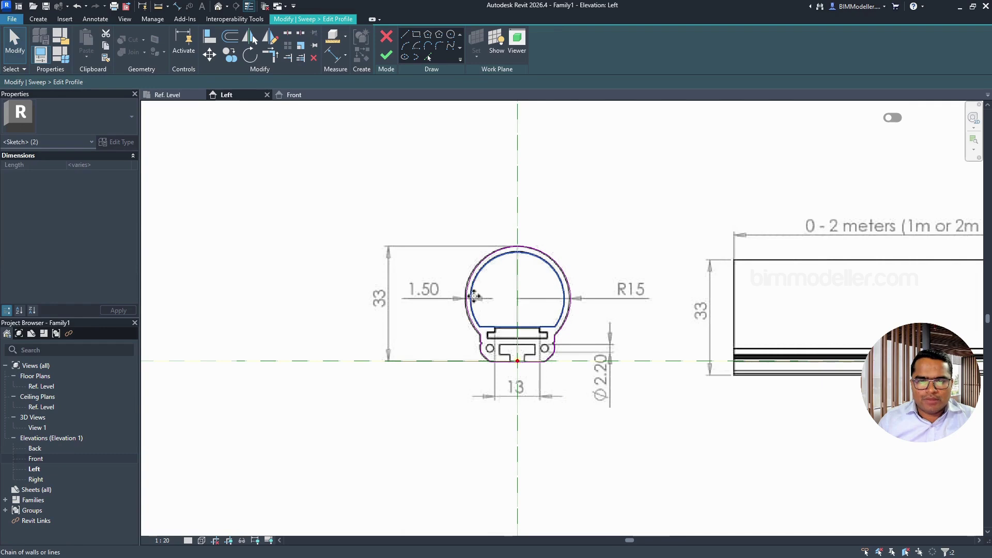
scroll(518, 341, "up", 2)
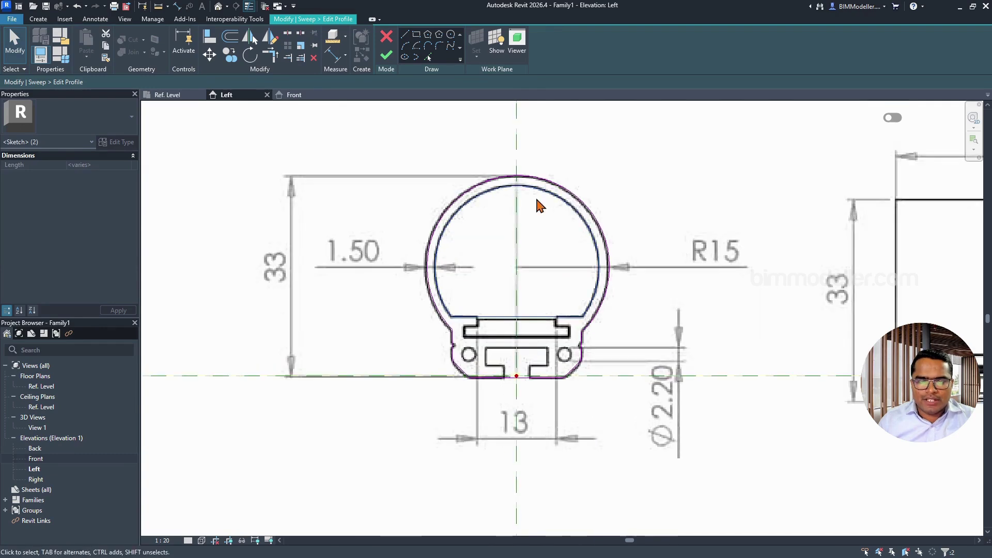
left_click(488, 192)
scroll(563, 388, "up", 3)
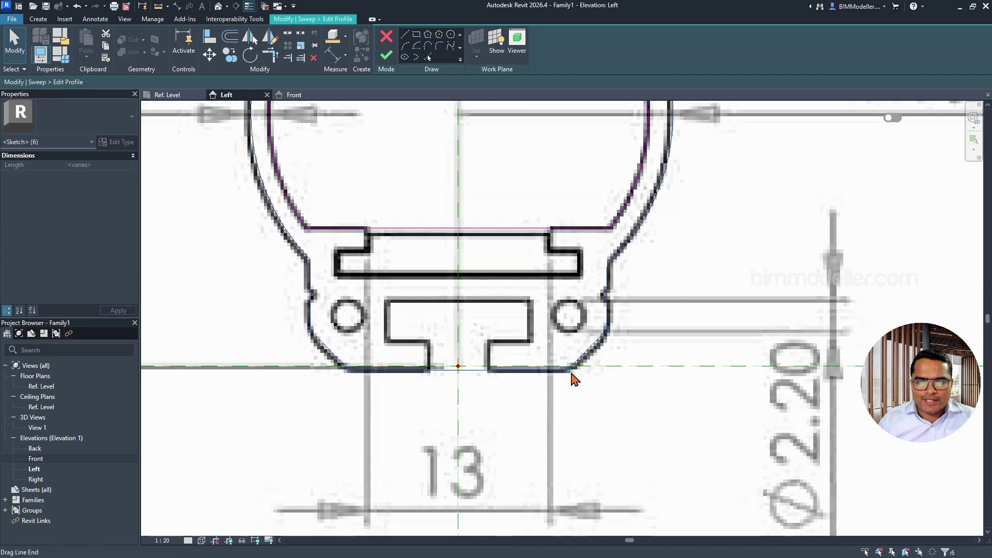
scroll(499, 389, "down", 3)
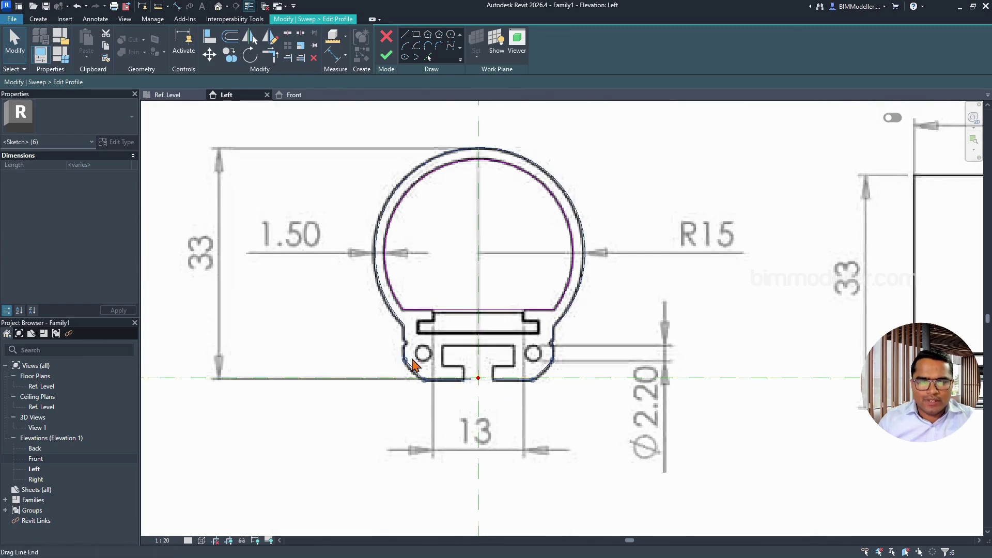
left_click(446, 376)
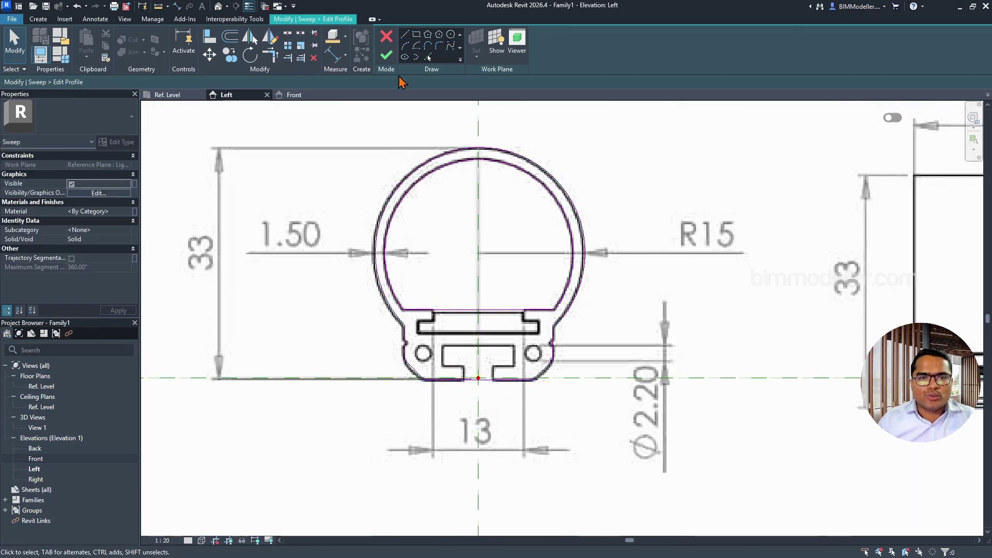
left_click(386, 55)
scroll(488, 284, "down", 3)
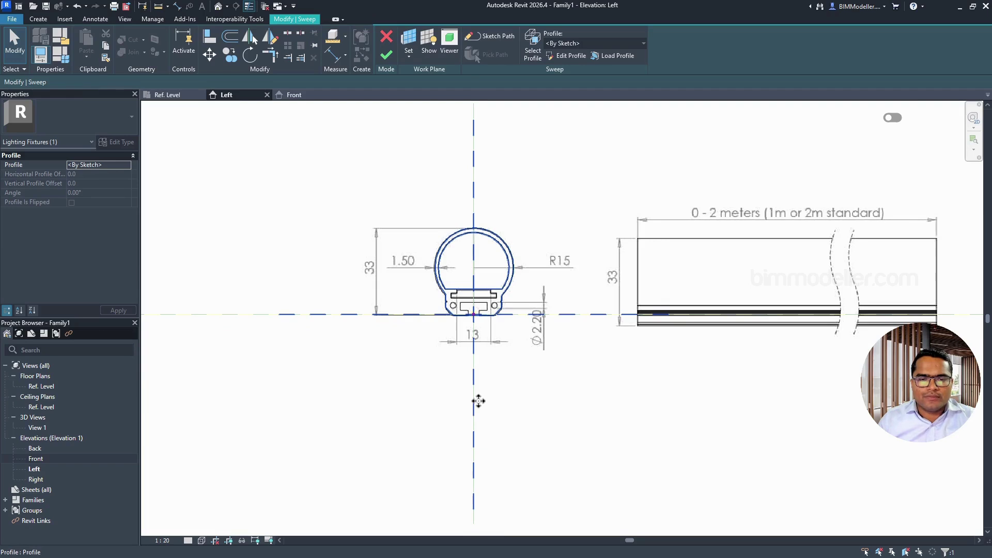
Step: Finish the tube sweep from the sketched path and profile, and clear the selection
scroll(479, 400, "down", 3)
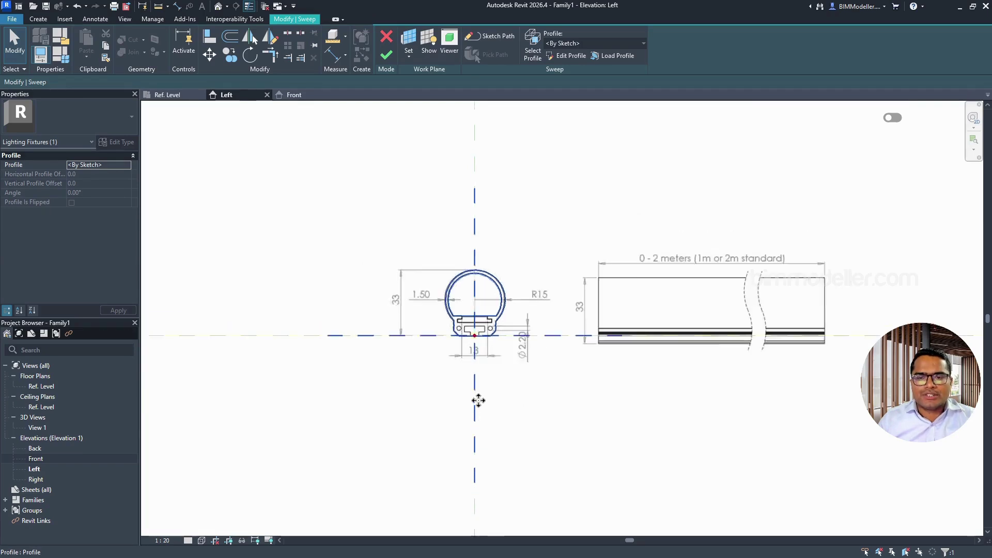
left_click(386, 56)
middle_click_drag(562, 414, 563, 383)
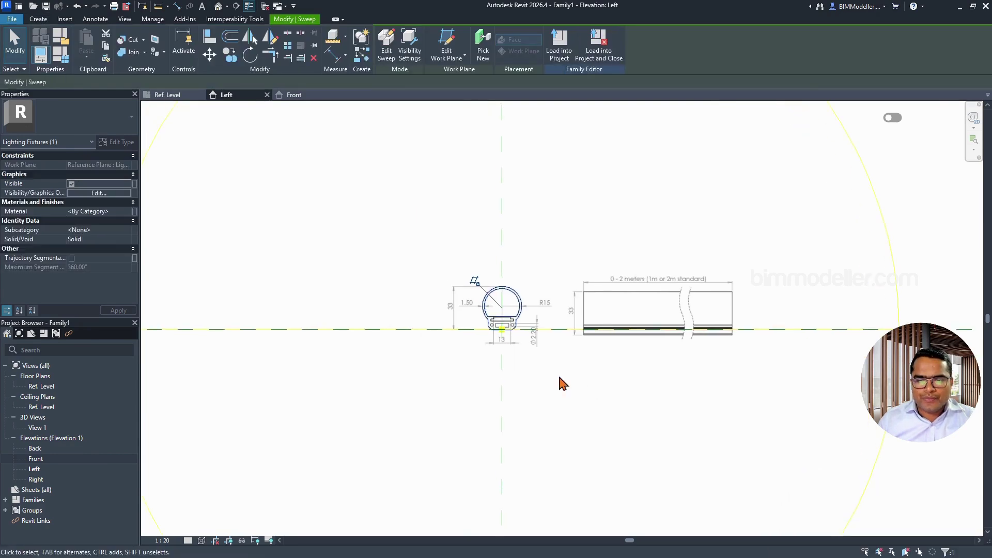
scroll(520, 377, "down", 4)
scroll(504, 372, "up", 4)
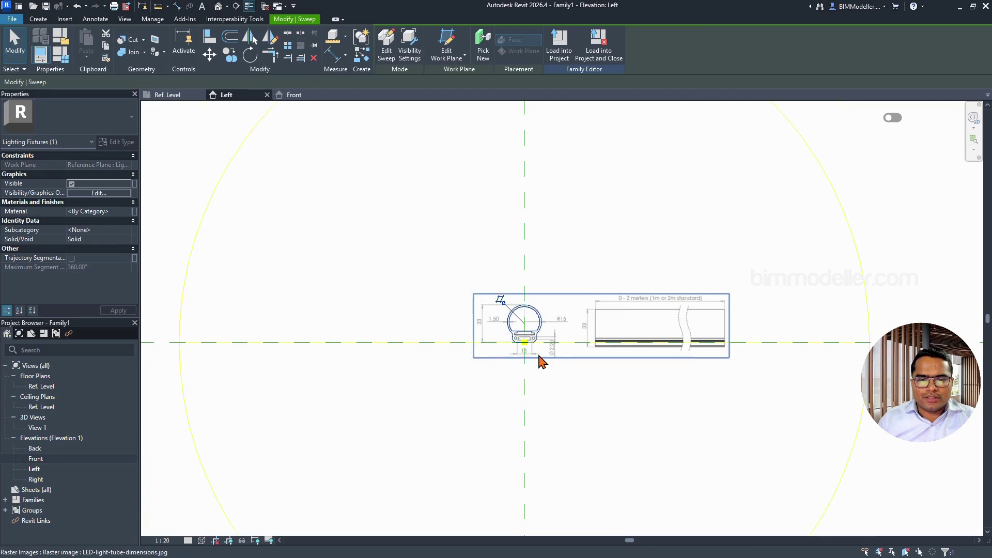
scroll(530, 355, "down", 3)
scroll(529, 368, "up", 3)
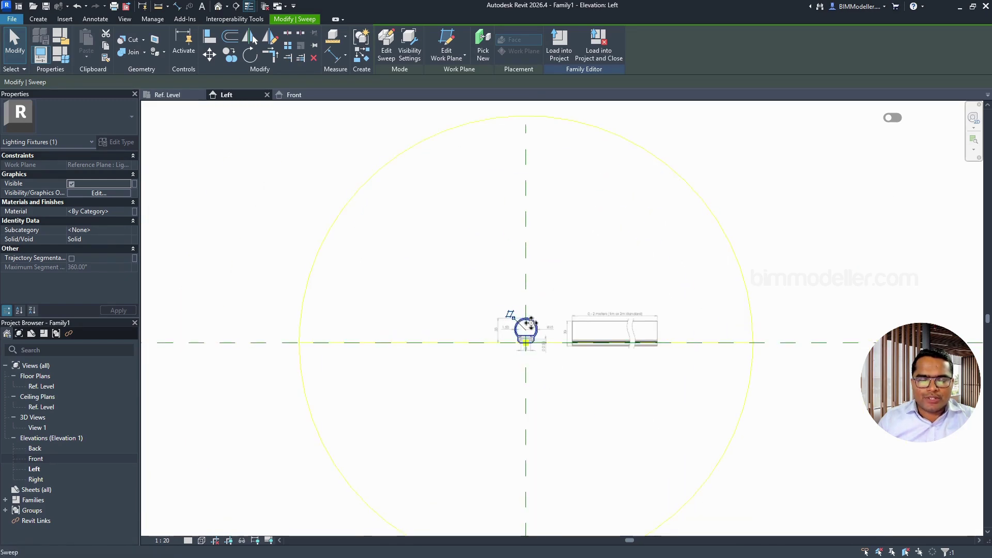
scroll(526, 335, "down", 3)
left_click(244, 416)
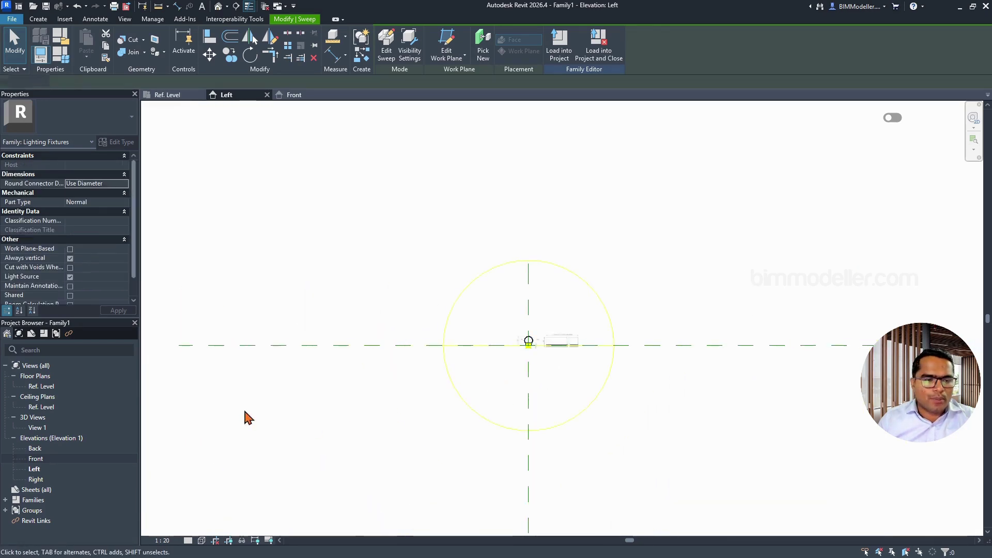
Step: Show the tube in the default 3D view with the Shaded visual style and view it from the front left
left_click(218, 6)
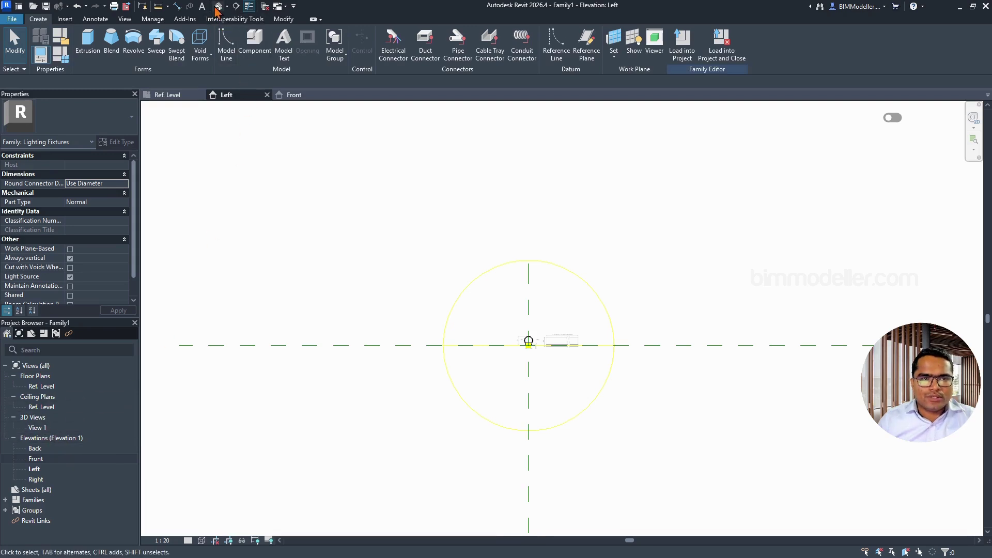
scroll(644, 377, "up", 5)
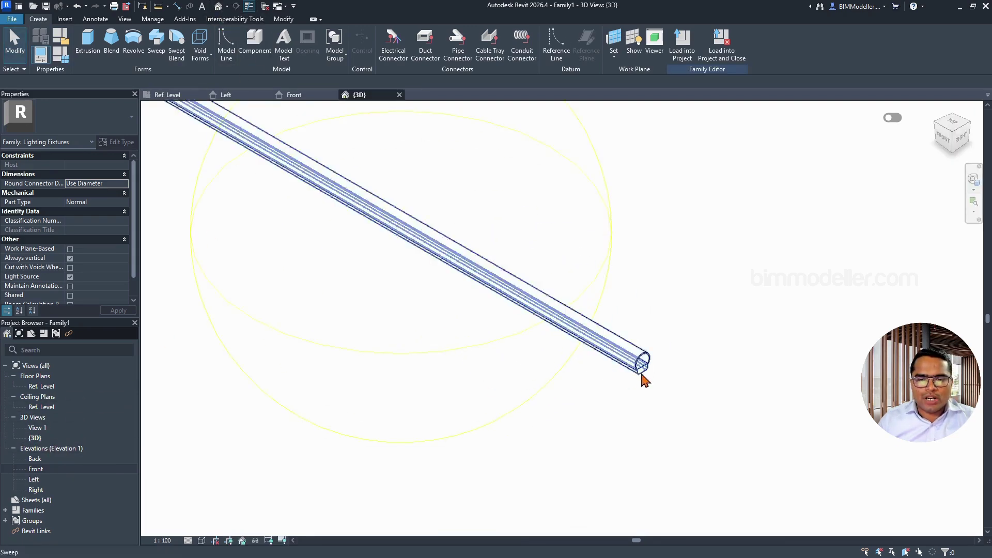
scroll(669, 422, "down", 8)
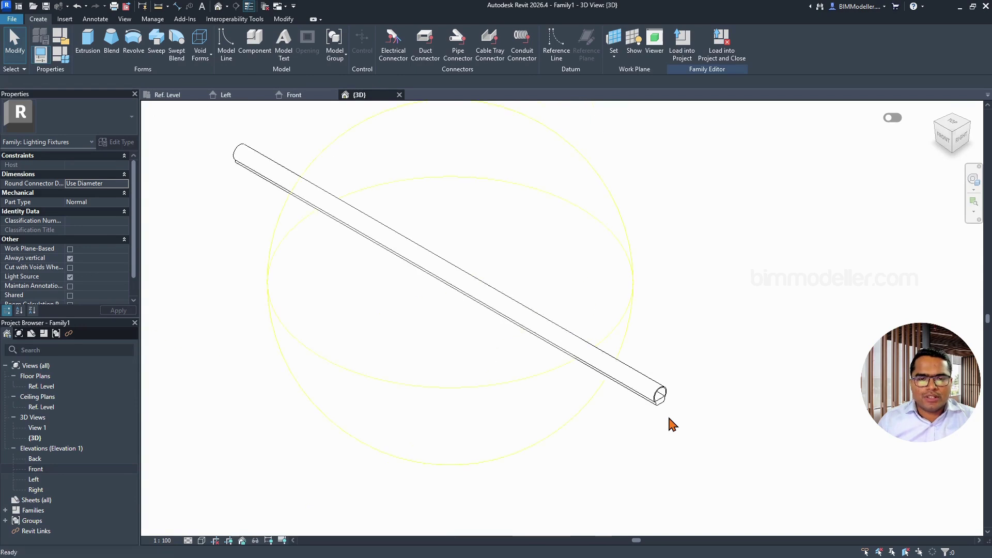
key("s")
key("d")
middle_click_drag(650, 445, 710, 457, "shift")
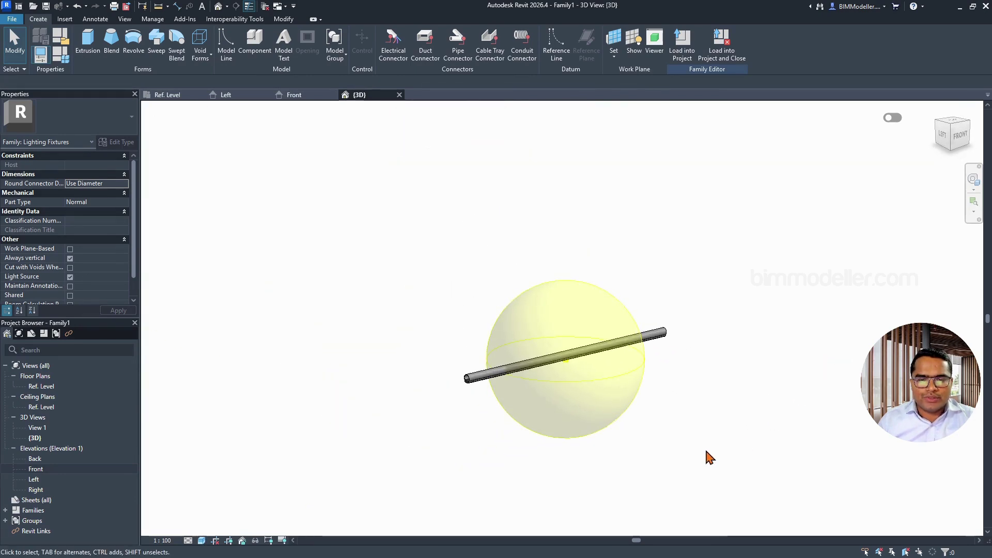
Step: Define the light source to emit from a line shape with a hemispherical light distribution
left_click(642, 433)
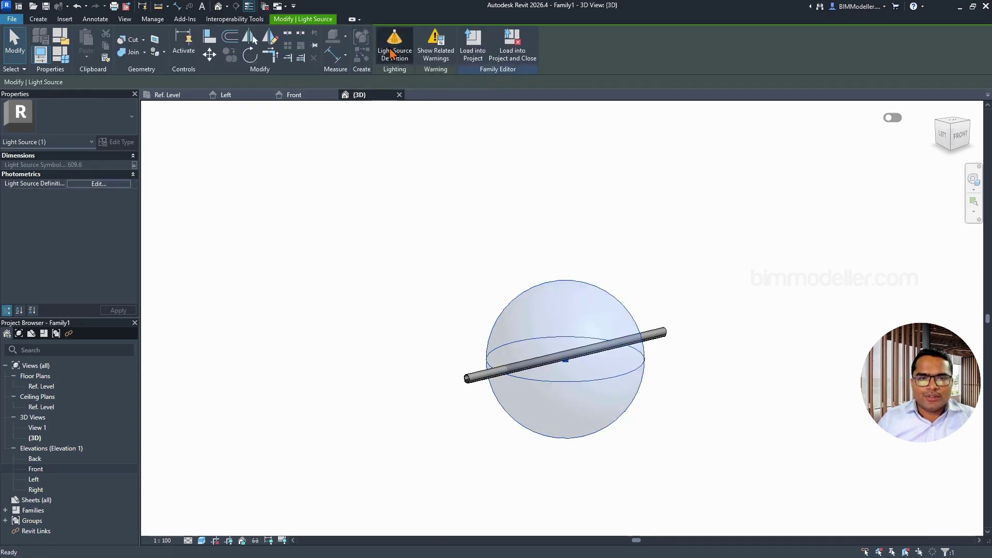
left_click(393, 52)
left_click(481, 220)
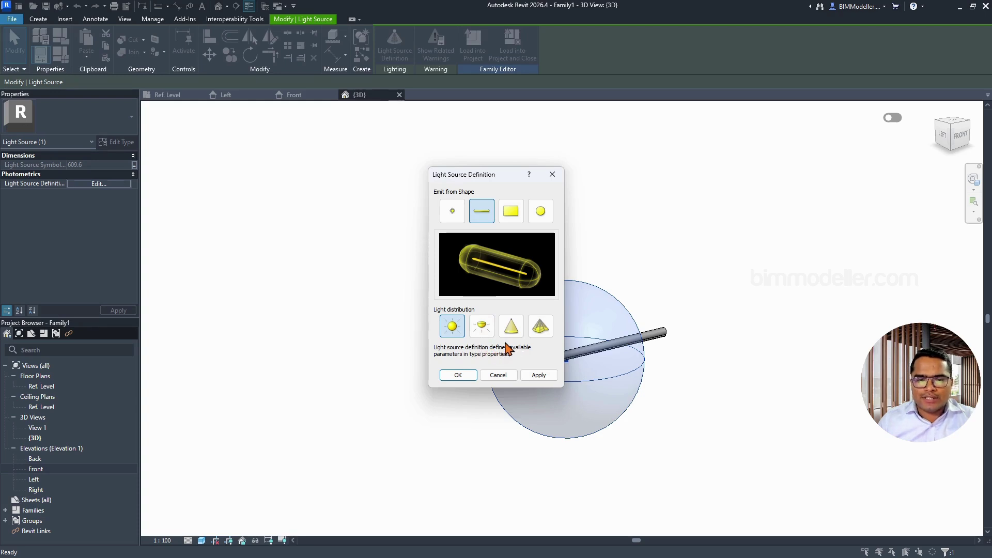
left_click(485, 337)
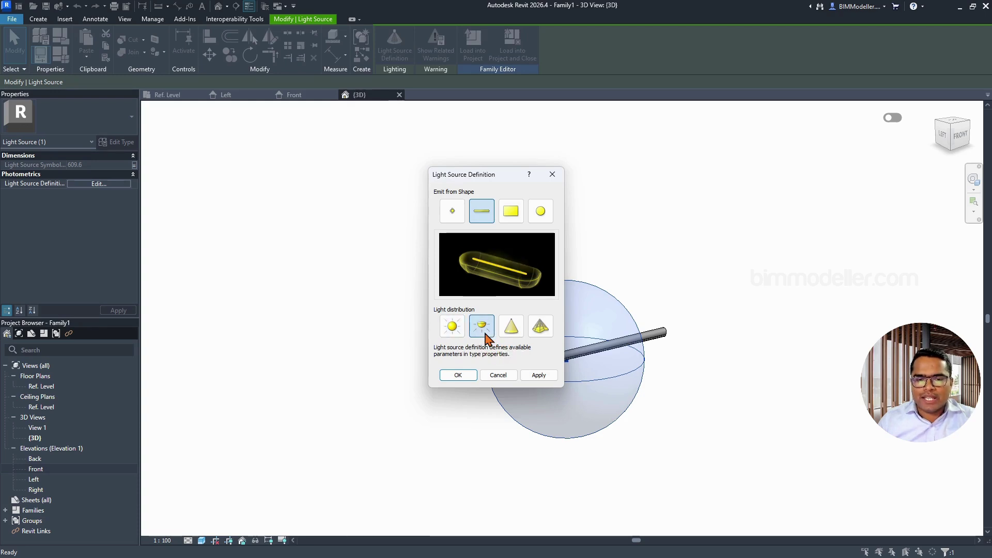
left_click(533, 375)
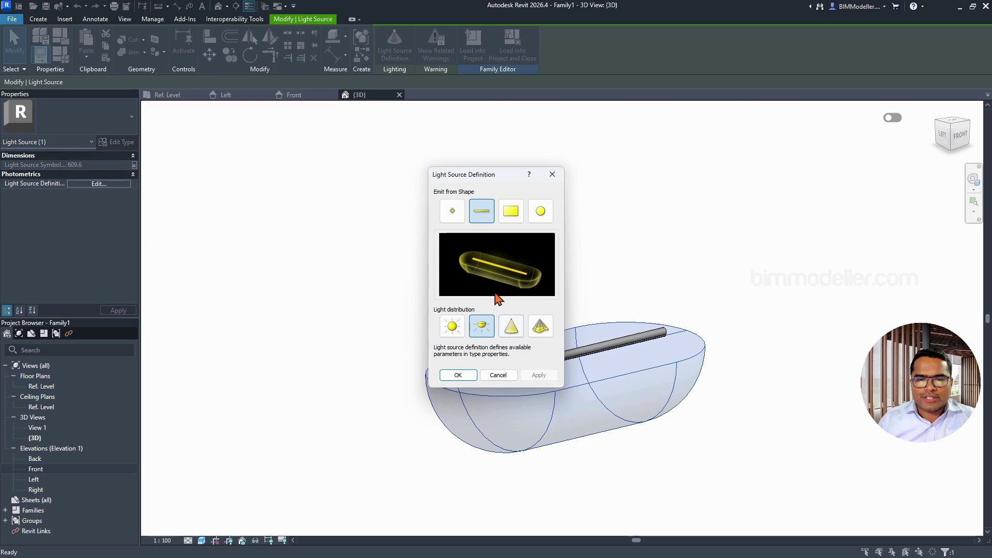
left_click_drag(481, 180, 327, 175)
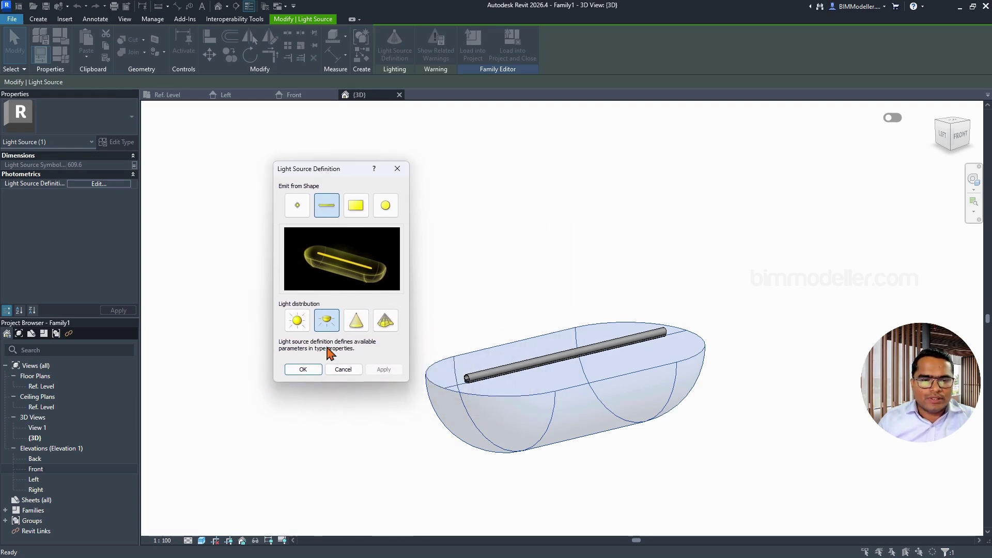
left_click(304, 370)
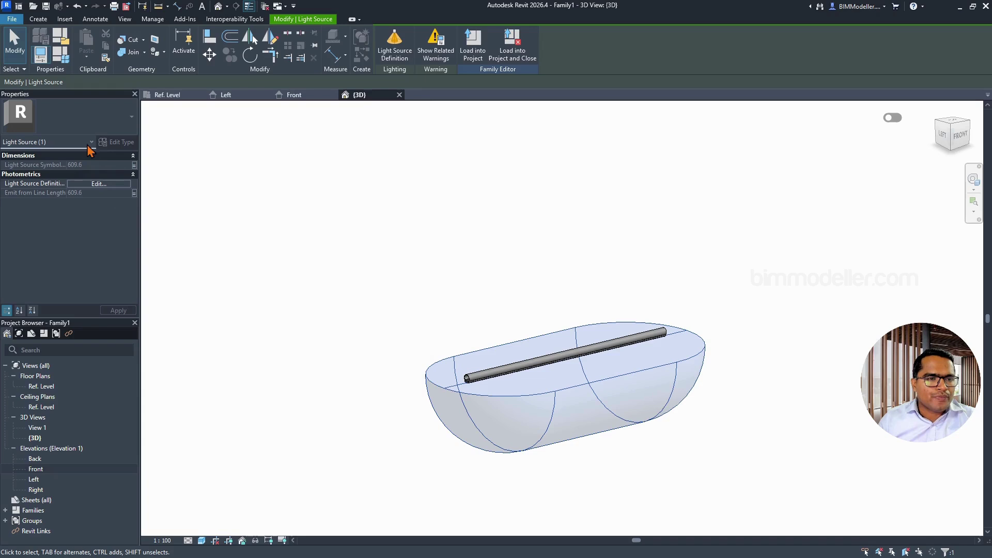
Step: Set both Emit from Line Length and Light Source Symbol Size to 1000 in the family types
left_click(60, 53)
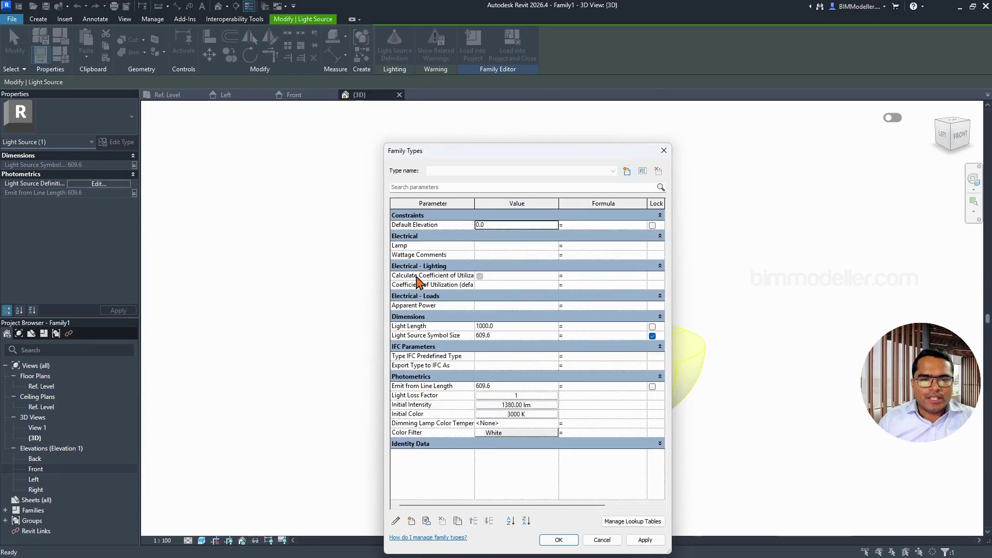
left_click_drag(512, 160, 282, 98)
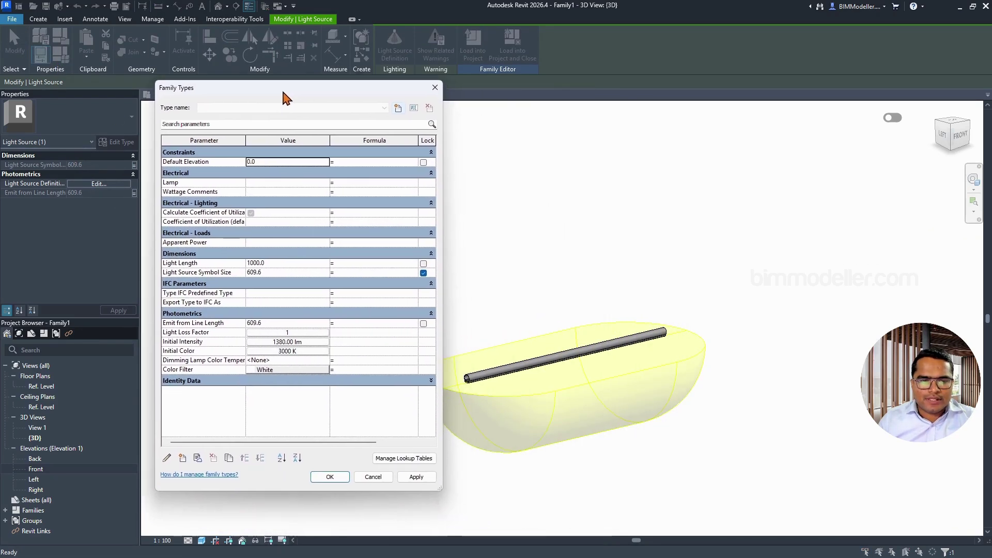
left_click(289, 323)
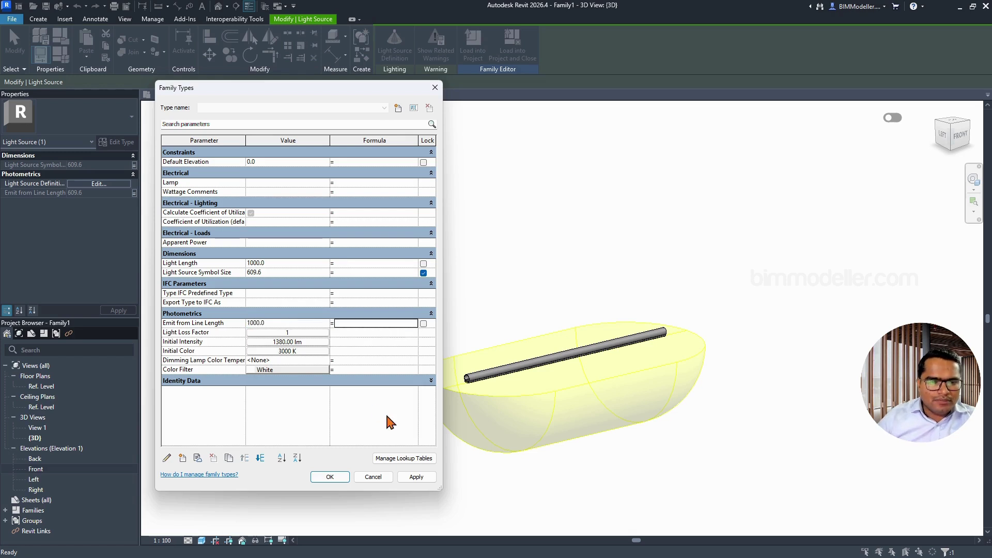
left_click(416, 477)
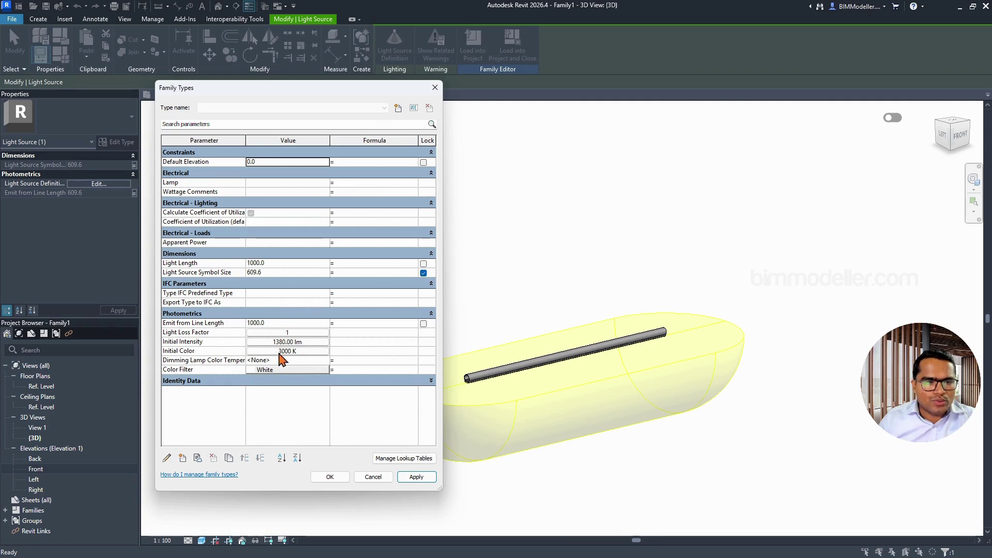
left_click(278, 273)
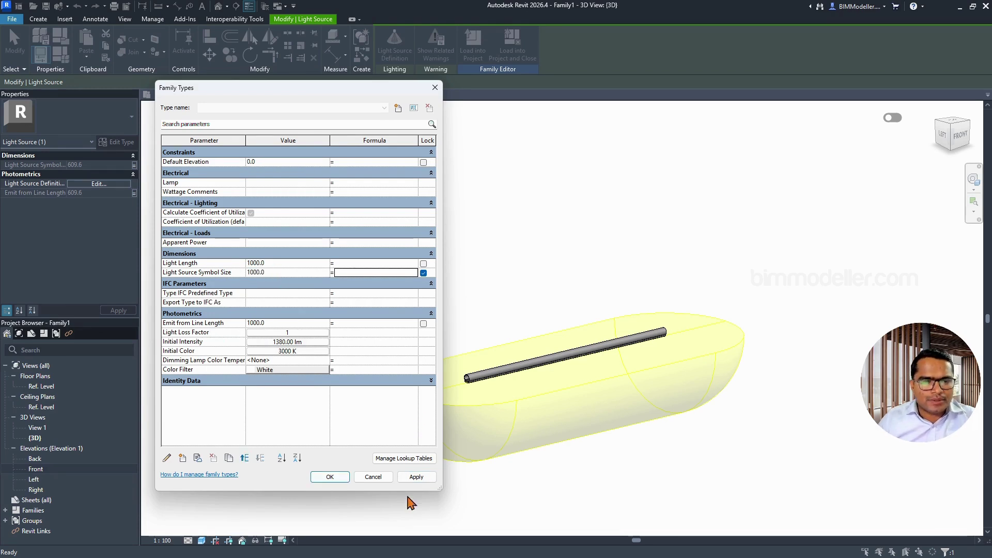
left_click(415, 477)
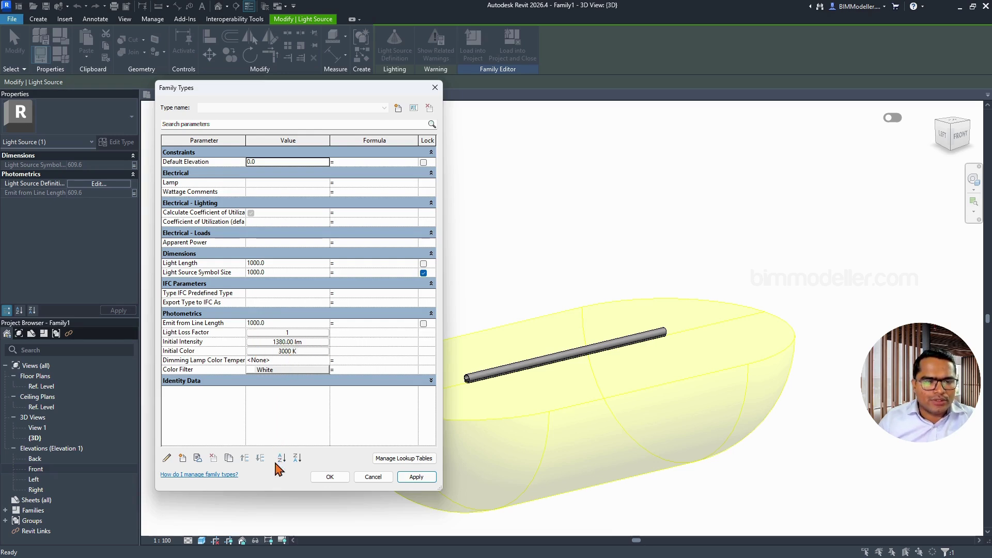
left_click(319, 477)
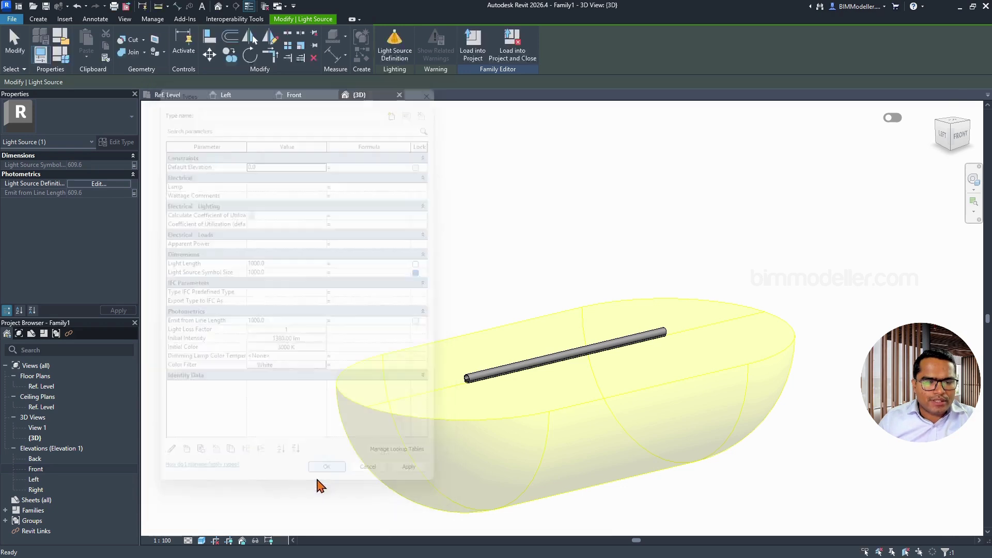
Step: Inspect the light source around the tube in 3D and review its light source definition without changing it
middle_click_drag(492, 466, 630, 412, "shift")
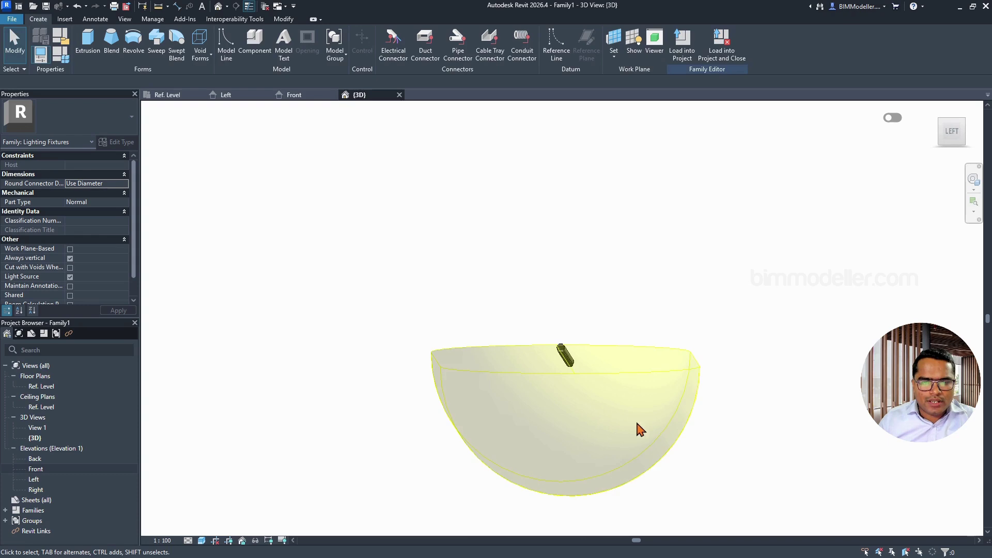
left_click(655, 438)
middle_click_drag(571, 465, 373, 488, "shift")
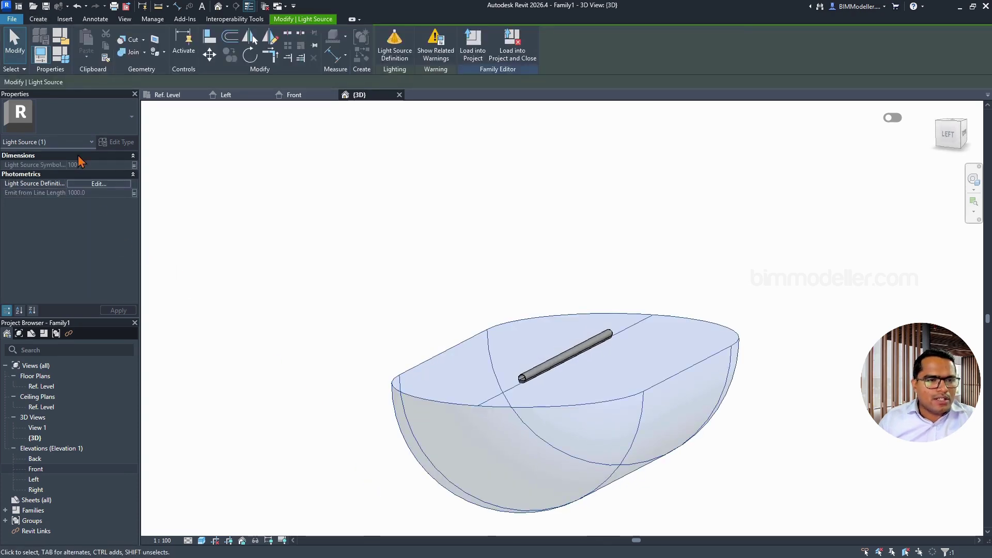
left_click(84, 186)
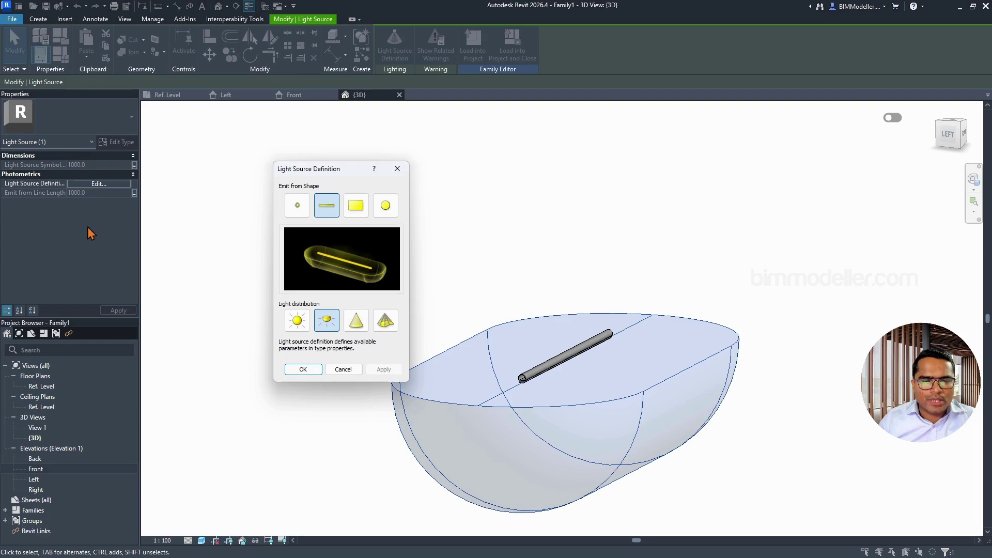
key("Escape")
Step: Try to unlock the light source's alignment in the Left elevation
double_click(36, 479)
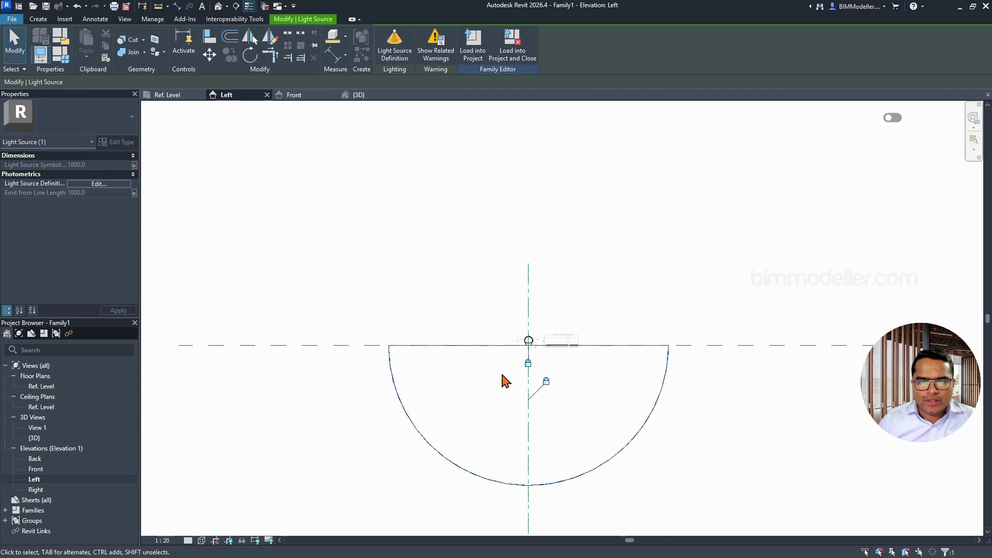
left_click(546, 381)
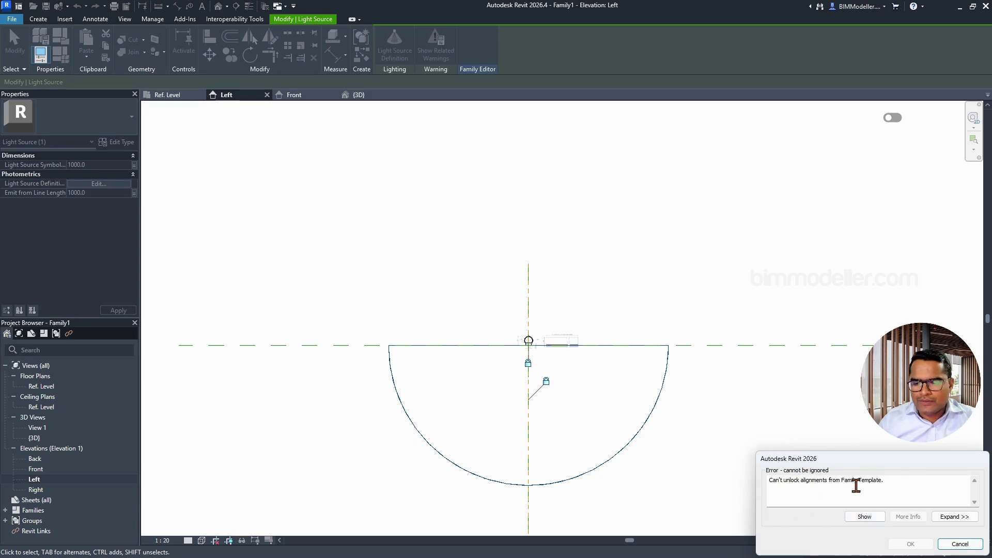
key("Escape")
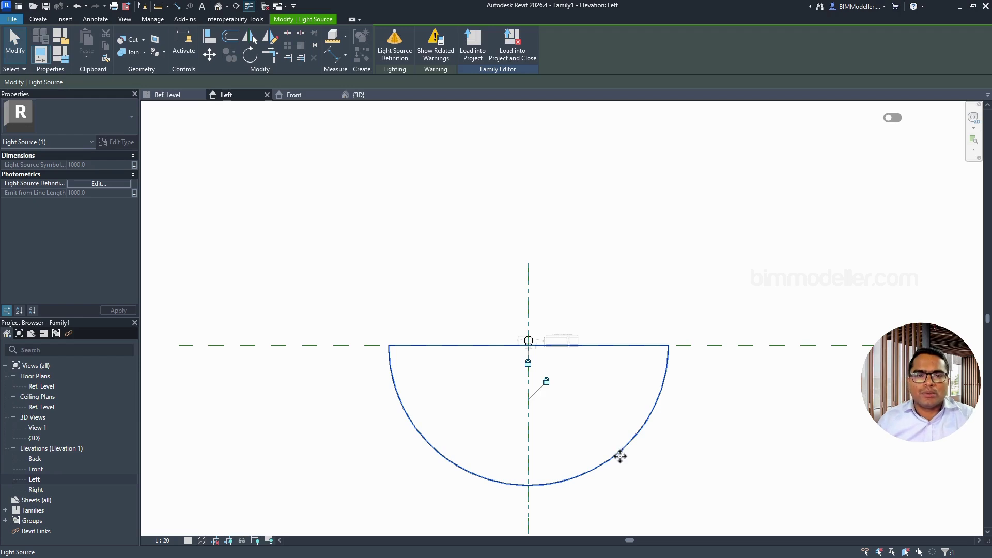
Step: Change the light source's distribution to photometric web, keeping the line emit shape
left_click(395, 44)
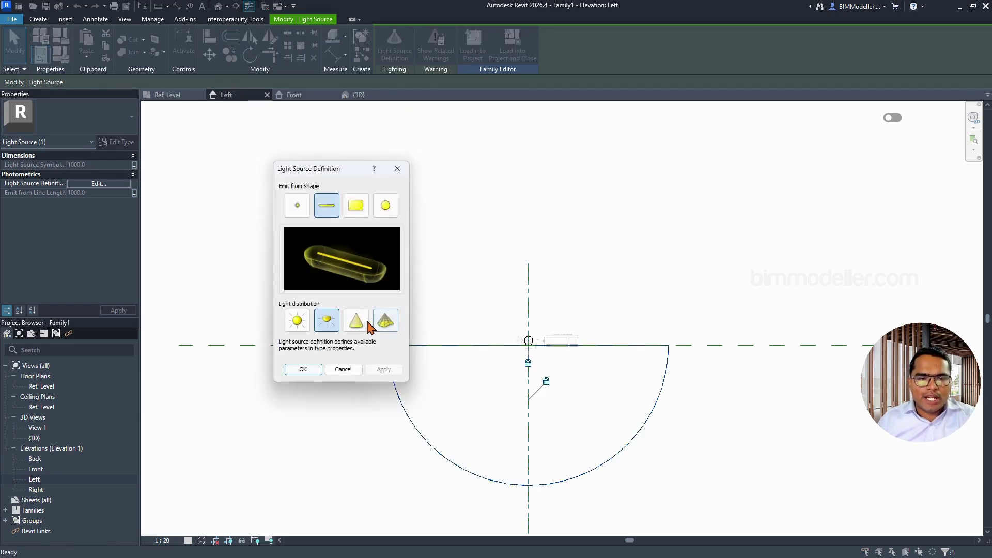
left_click(385, 321)
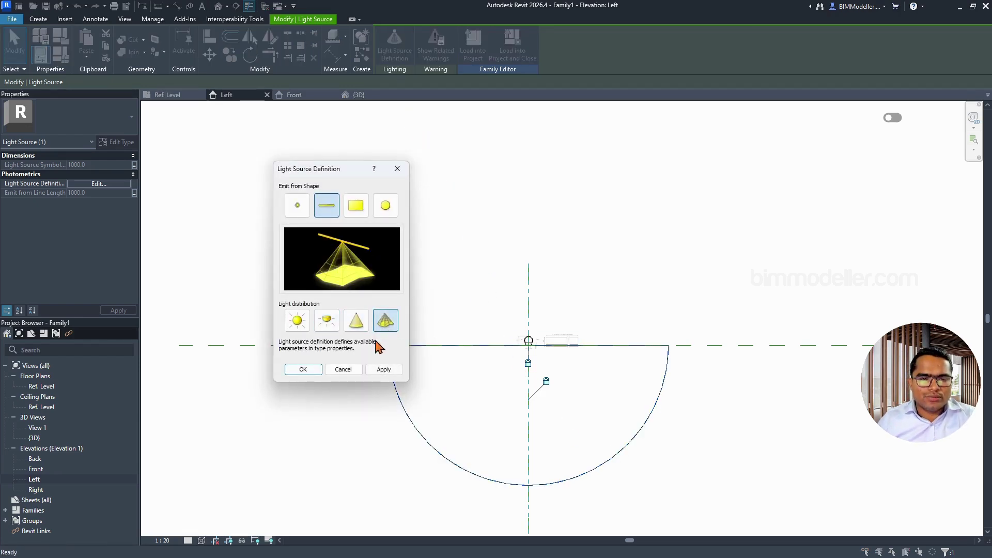
left_click(303, 369)
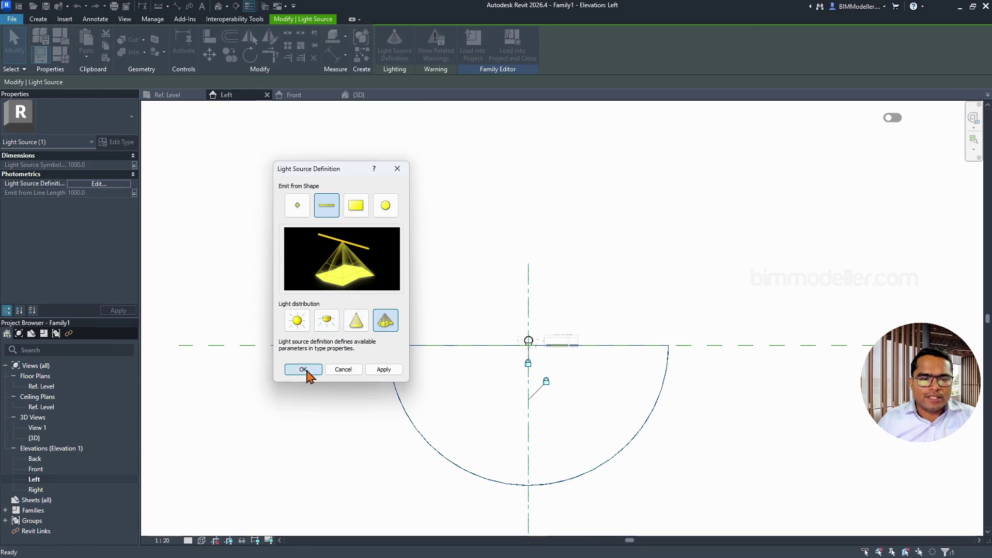
left_click(570, 450)
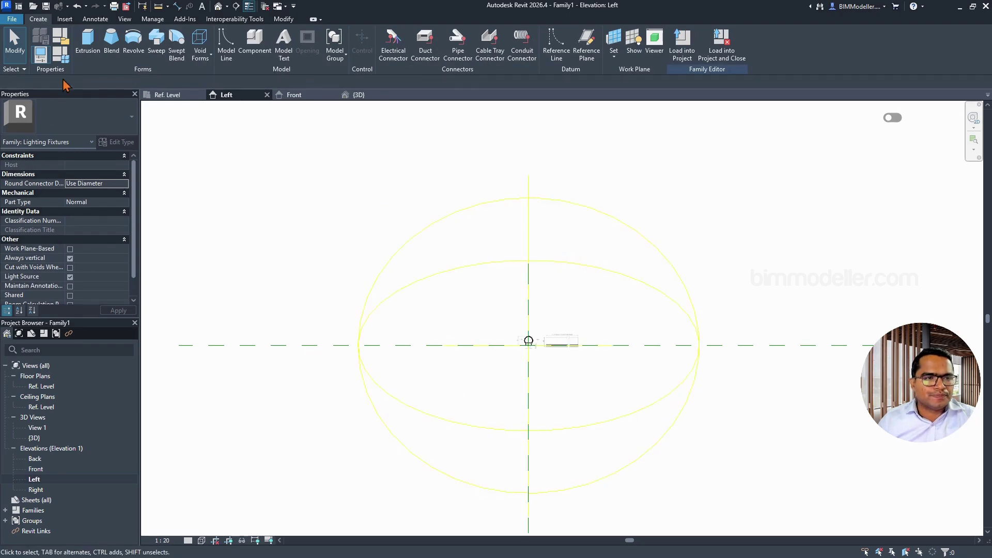
Step: Review the photometric parameters in the family types, and inspect the photometric web light source around the tube in 3D
left_click(59, 54)
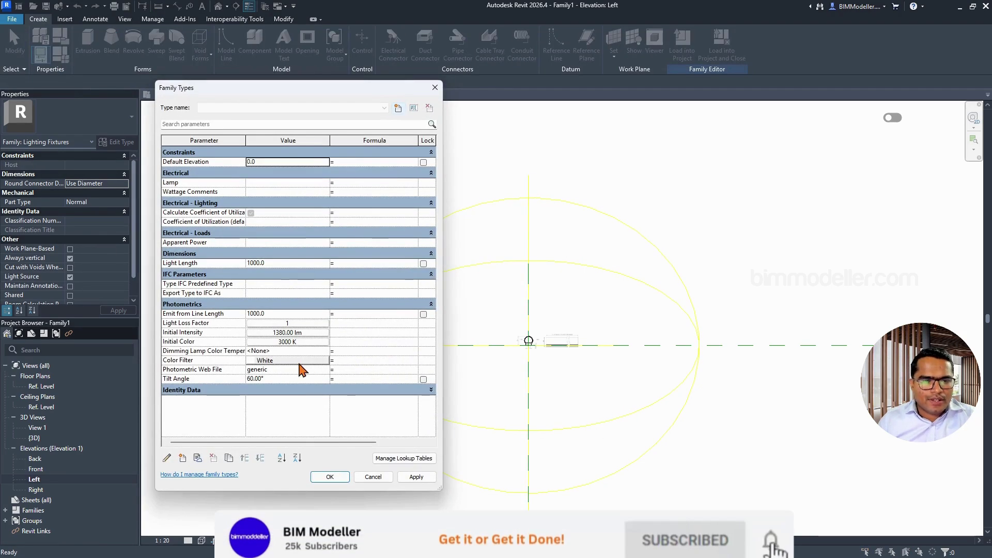
left_click(373, 477)
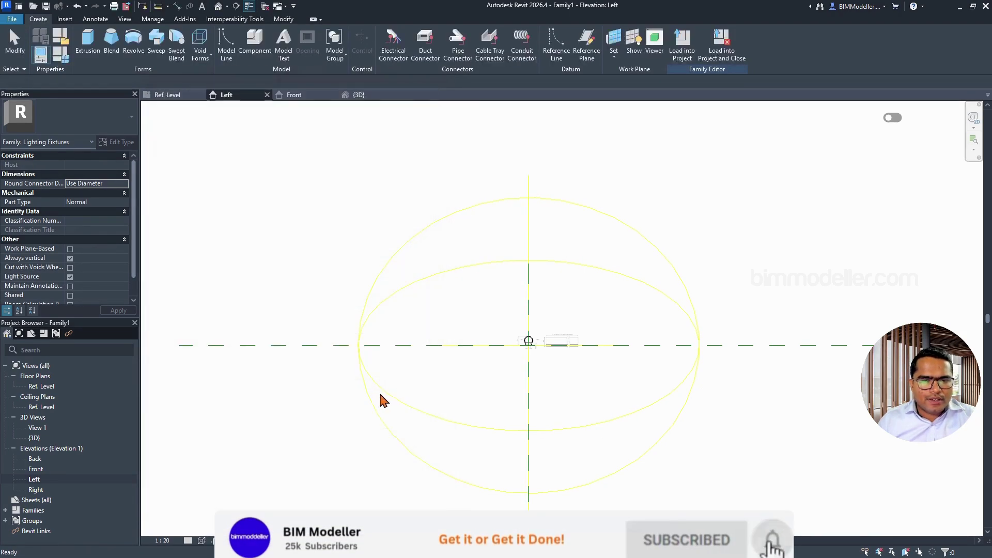
left_click(225, 7)
middle_click_drag(721, 354, 606, 383, "shift")
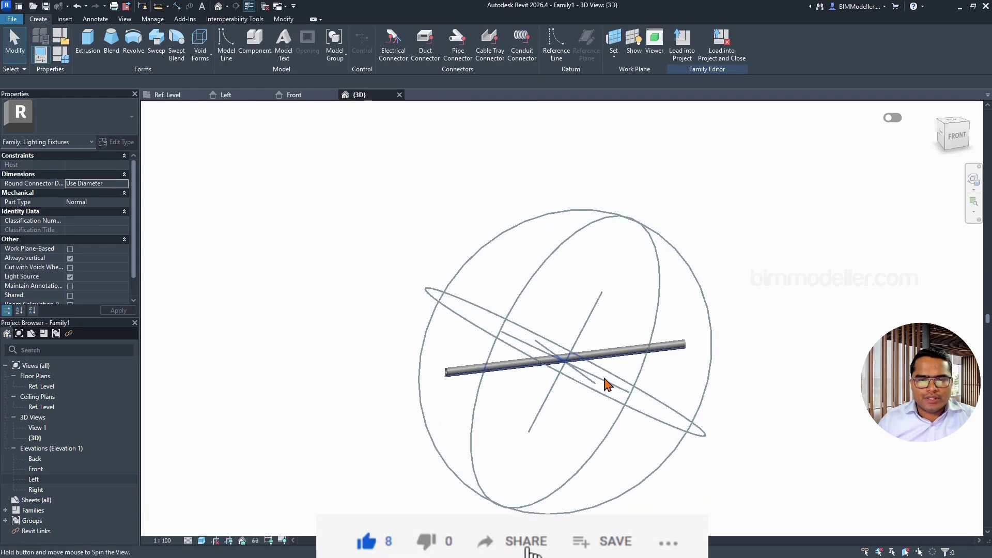
Step: Set the light source's Tilt Angle to 90° in the family types and inspect its orientation around the tube in 3D
left_click(594, 402)
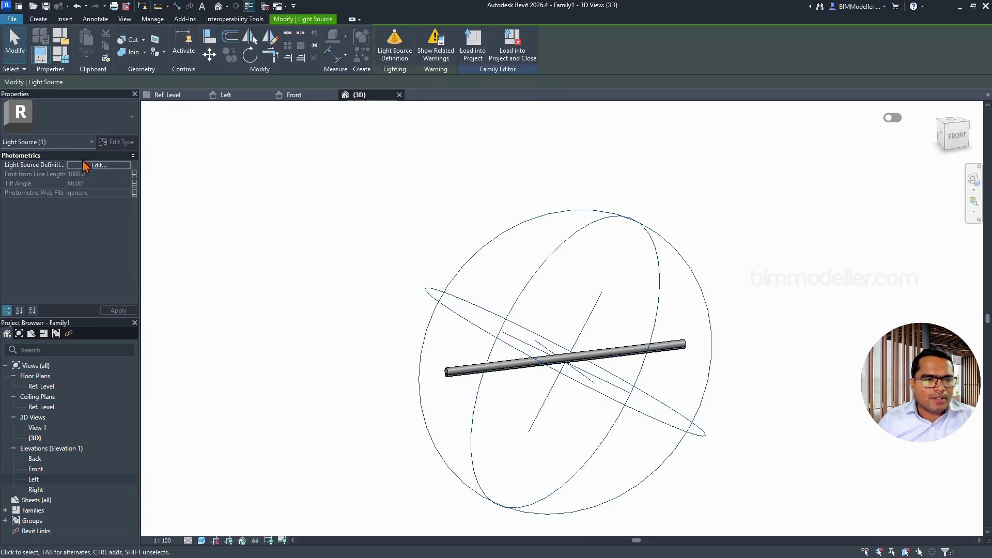
left_click(60, 39)
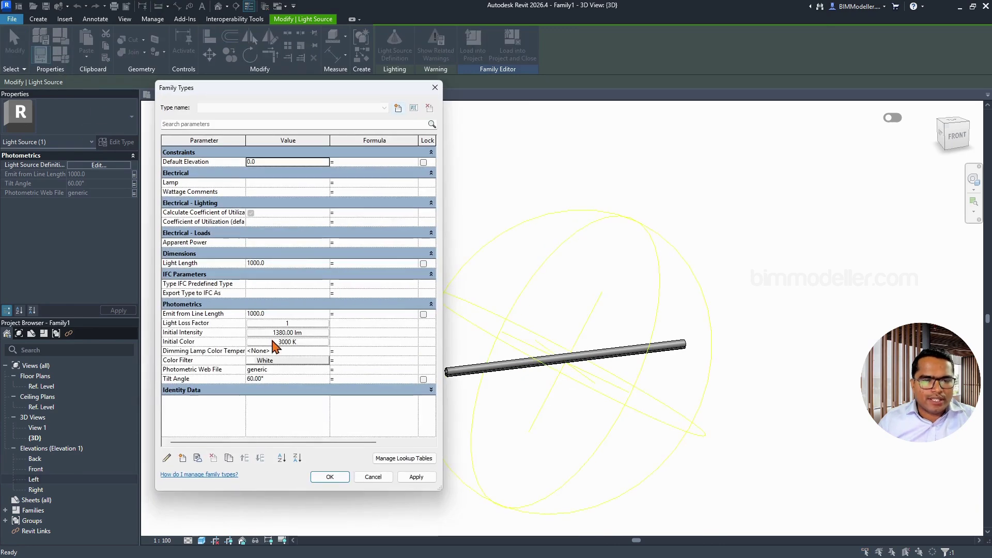
left_click(275, 378)
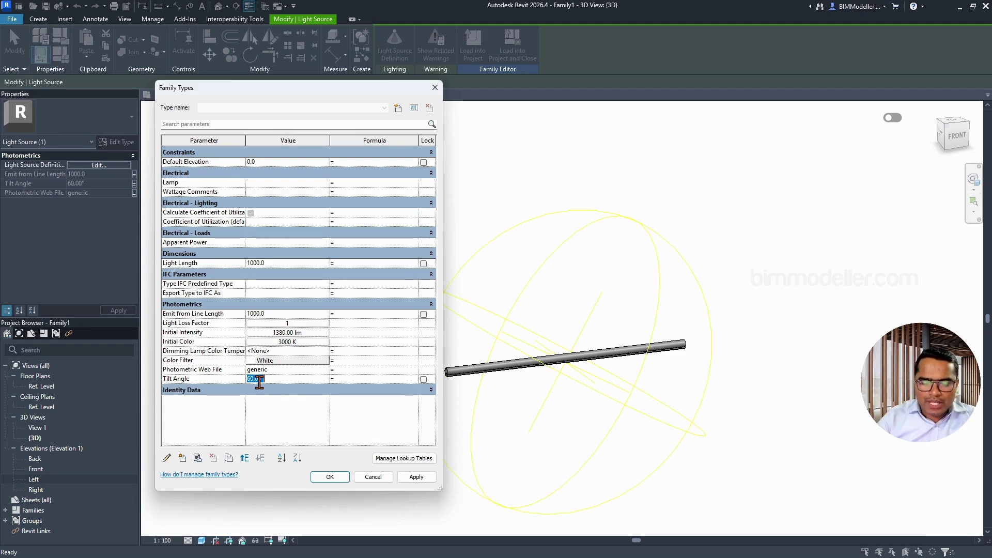
type("90")
key("Tab")
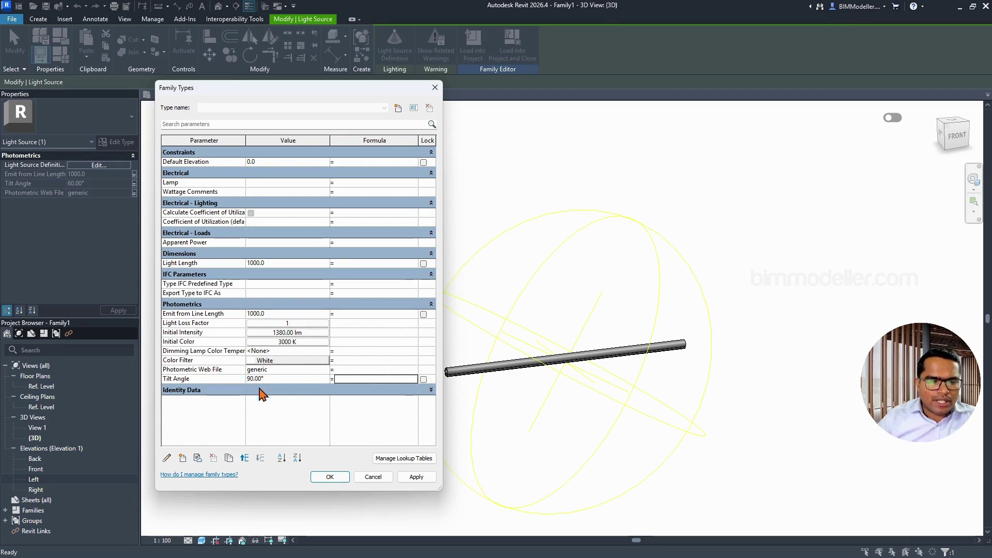
left_click(407, 476)
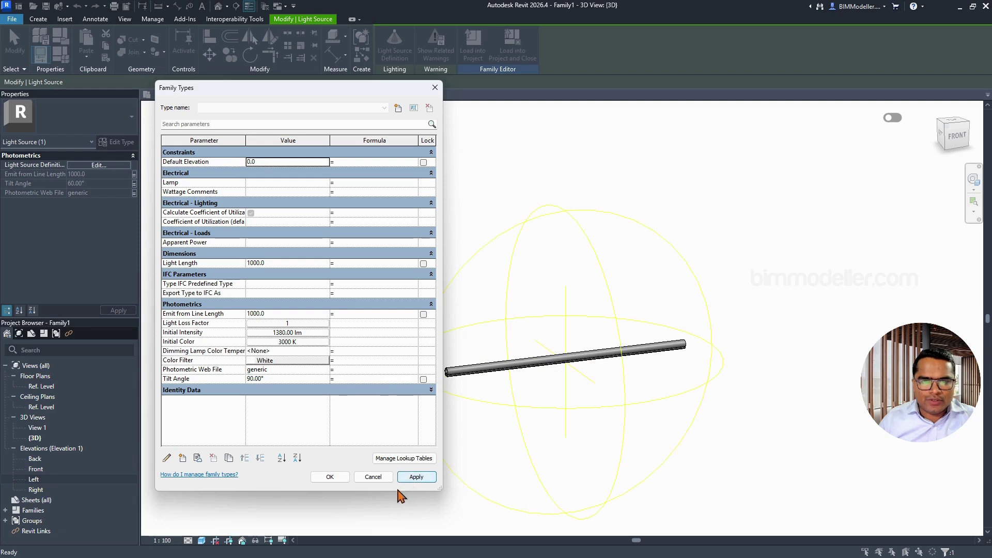
left_click(329, 476)
left_click(333, 475)
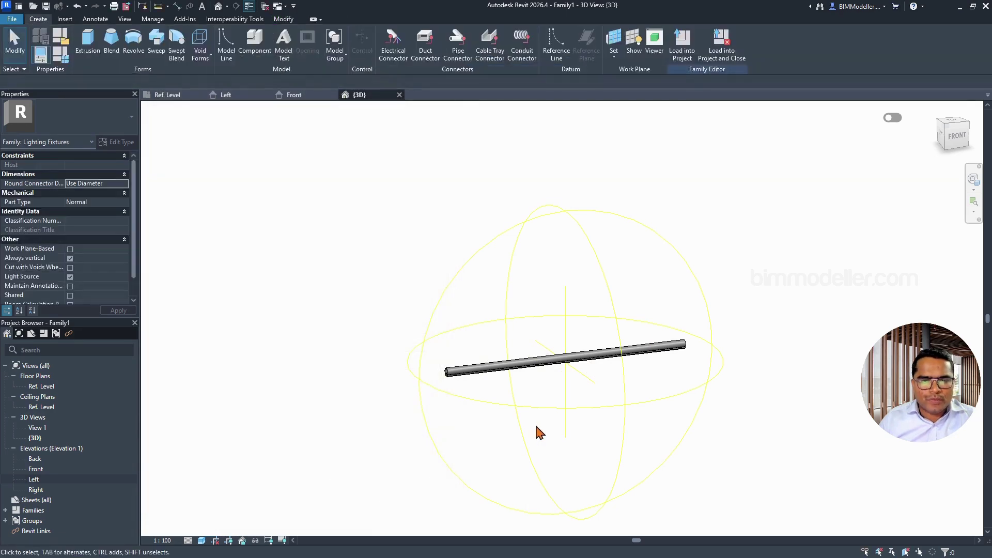
left_click(578, 418)
middle_click_drag(576, 413, 708, 453, "shift")
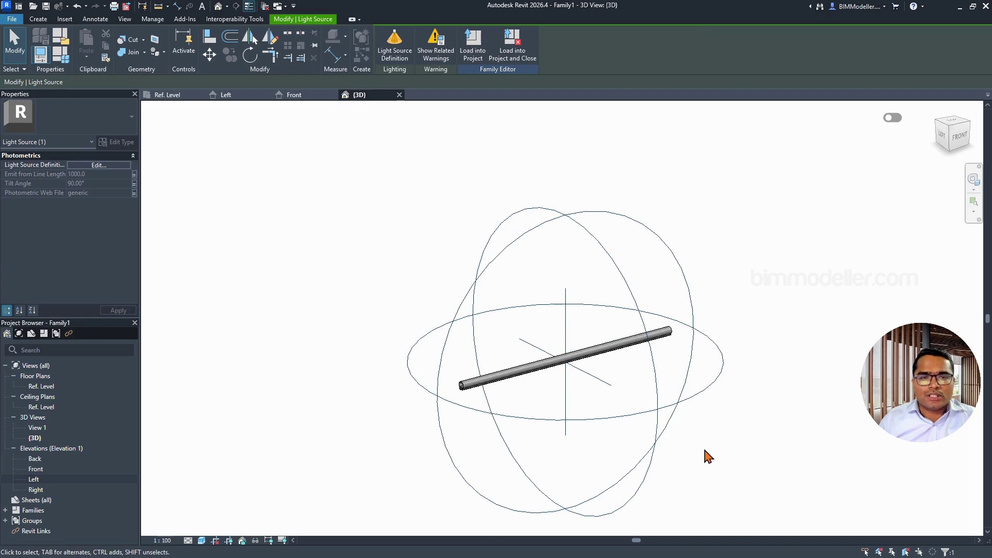
left_click(509, 462)
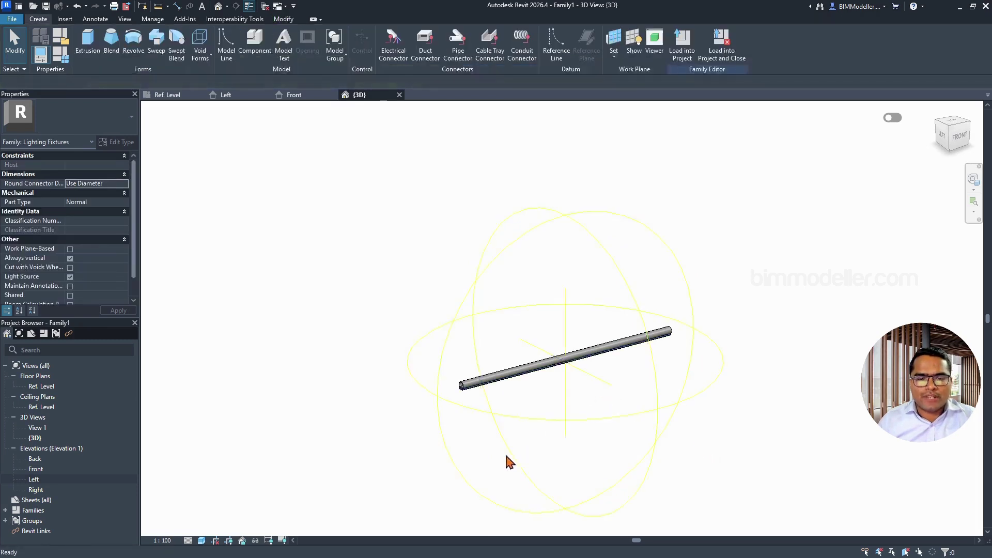
Step: Check the tube's end in the Ref. Level plan, close the plan and 3D views, and tile the Left and Front elevations
double_click(32, 386)
scroll(602, 327, "down", 5)
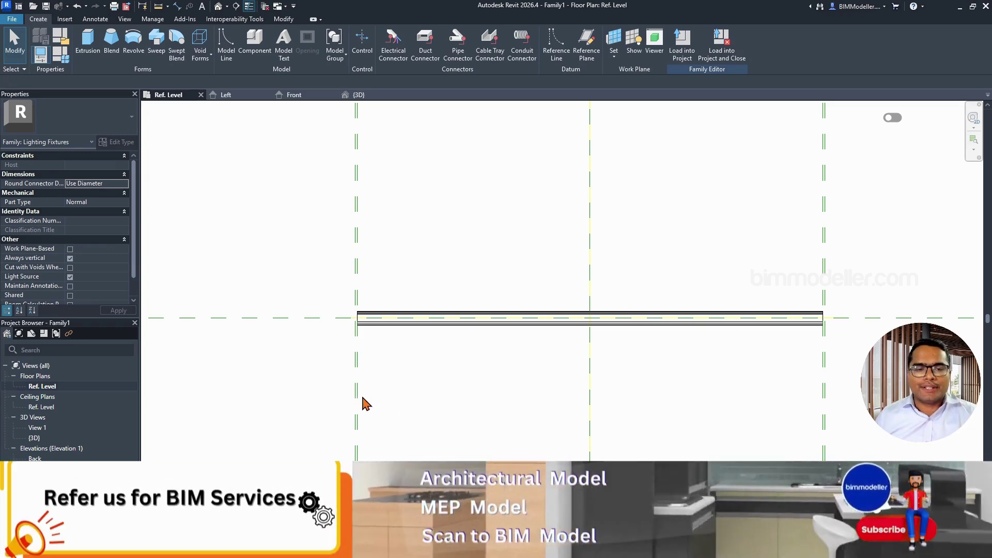
scroll(343, 322, "up", 3)
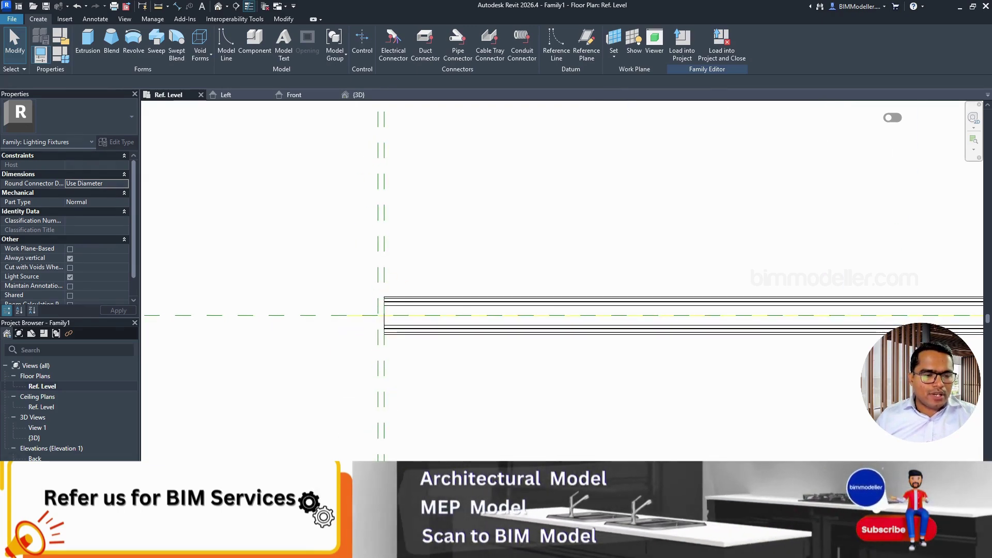
left_click(226, 94)
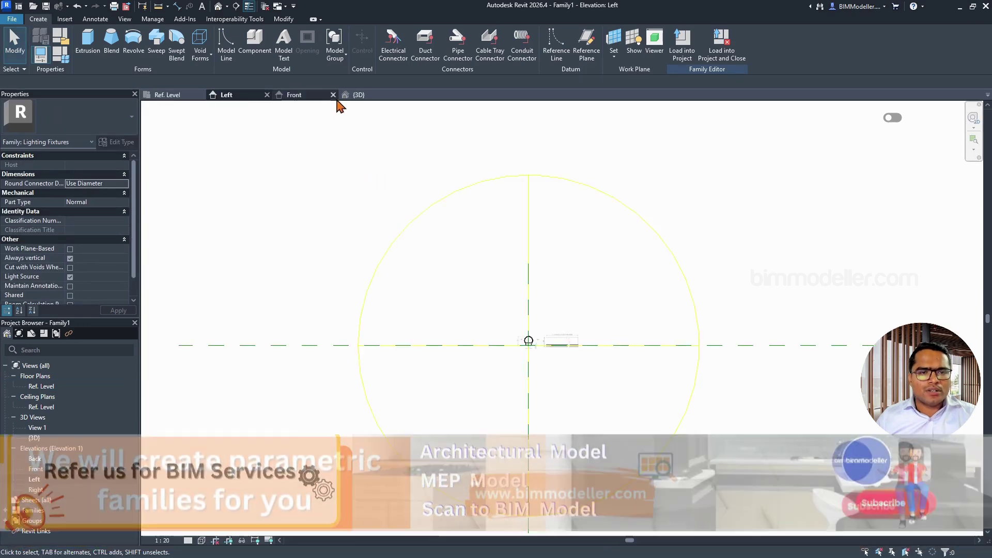
left_click(401, 94)
middle_click(174, 98)
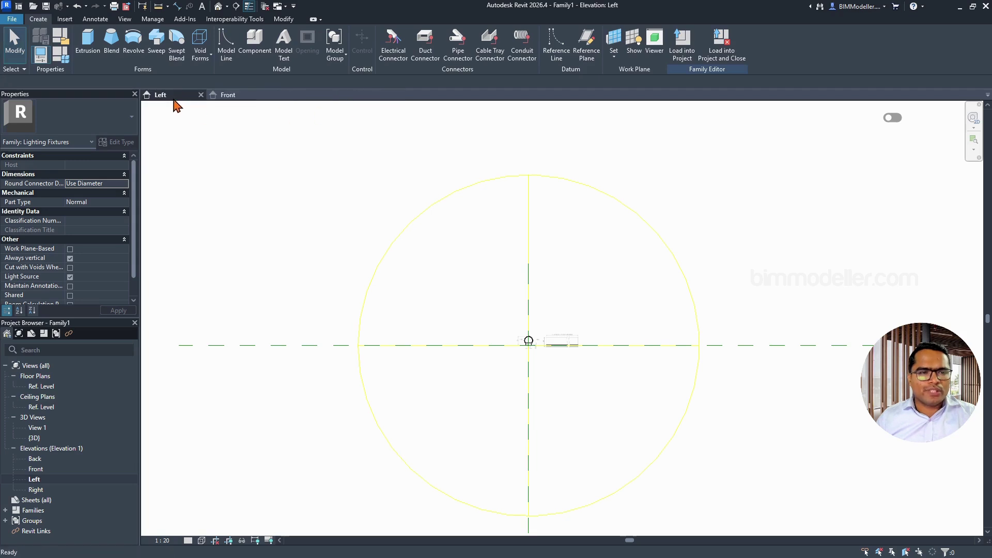
key("w")
key("t")
scroll(233, 329, "down", 3)
scroll(345, 334, "up", 8)
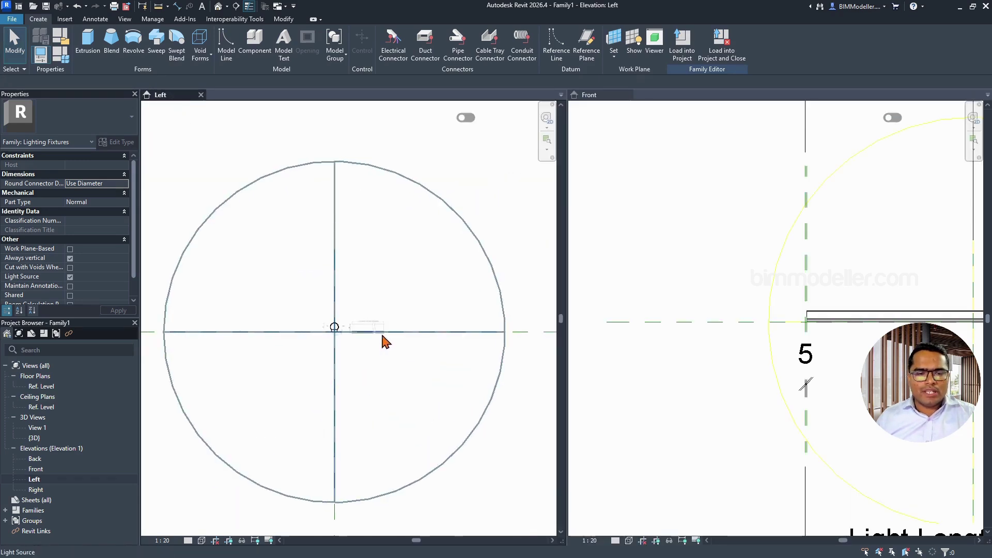
Step: Start an extrusion with the outer reference plane at the tube's left end as its work plane, sketching in the Left elevation
left_click(650, 282)
scroll(775, 310, "down", 2)
middle_click_drag(892, 332, 756, 304)
scroll(601, 293, "up", 8)
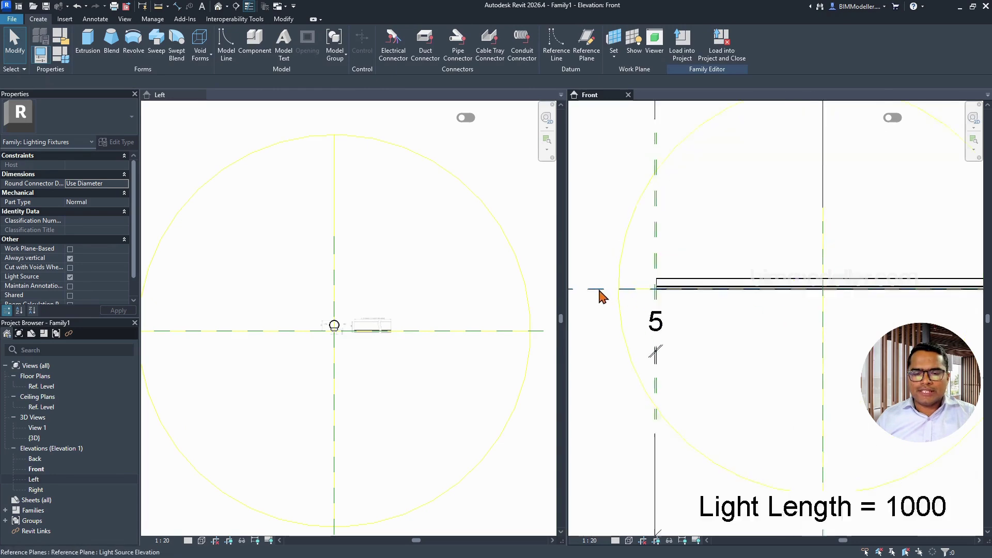
scroll(604, 316, "down", 7)
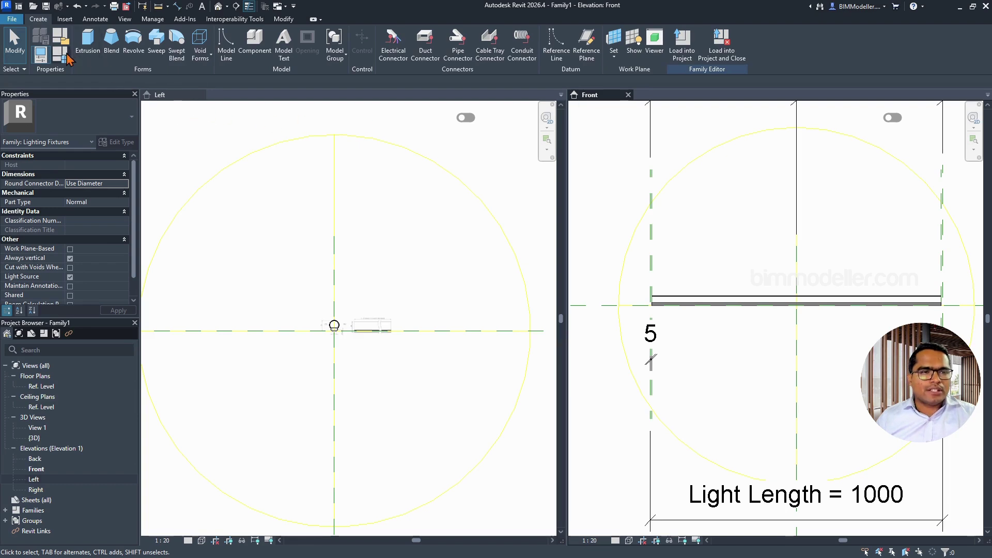
left_click(87, 43)
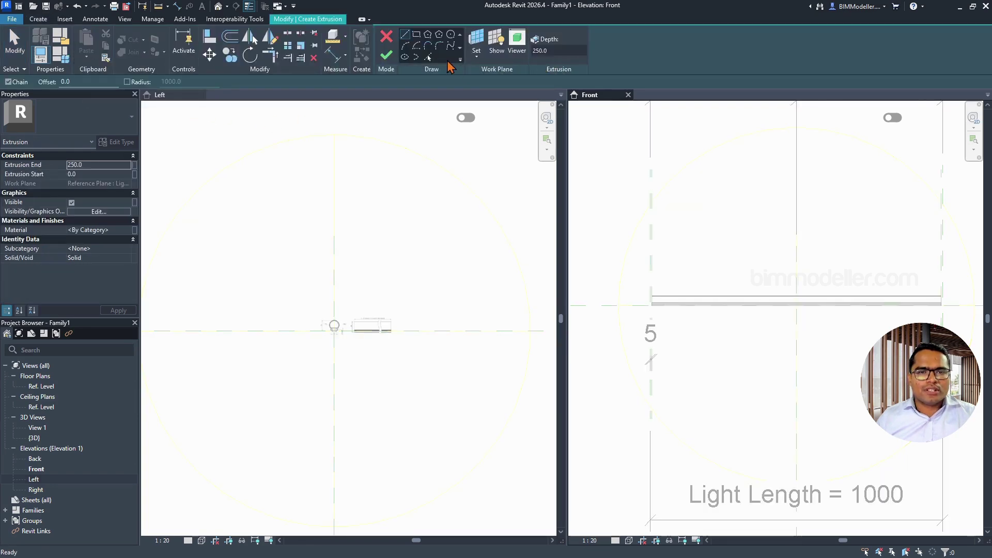
left_click(476, 53)
left_click(496, 75)
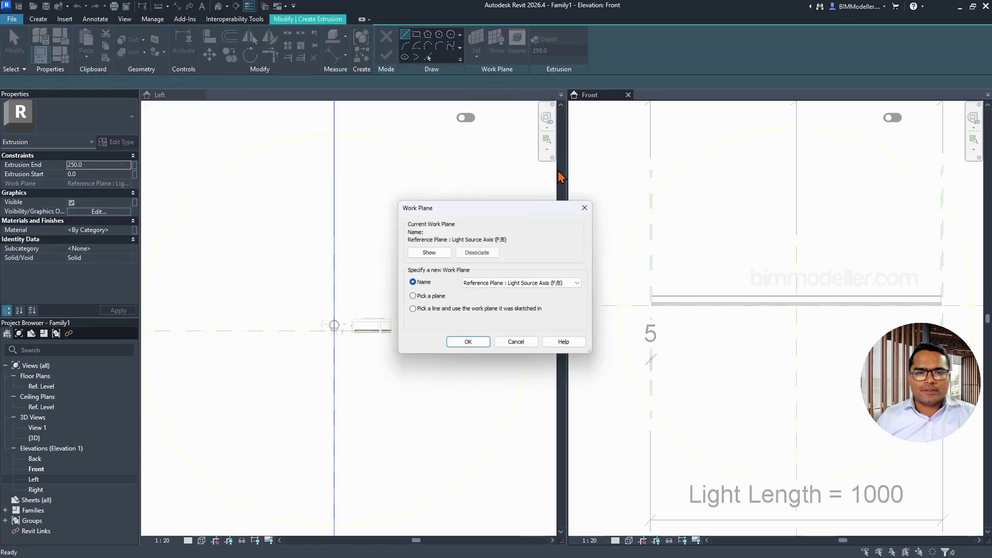
left_click(433, 299)
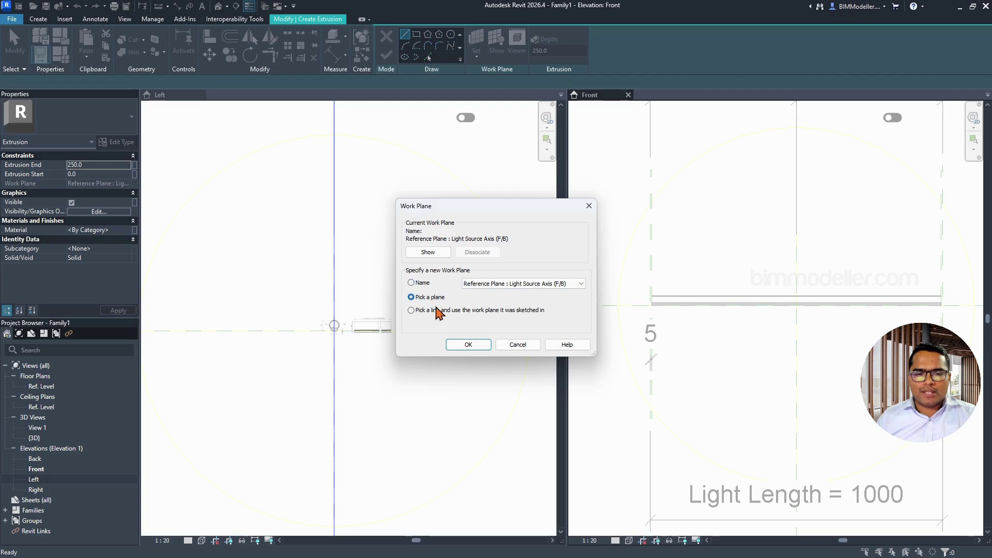
left_click(467, 344)
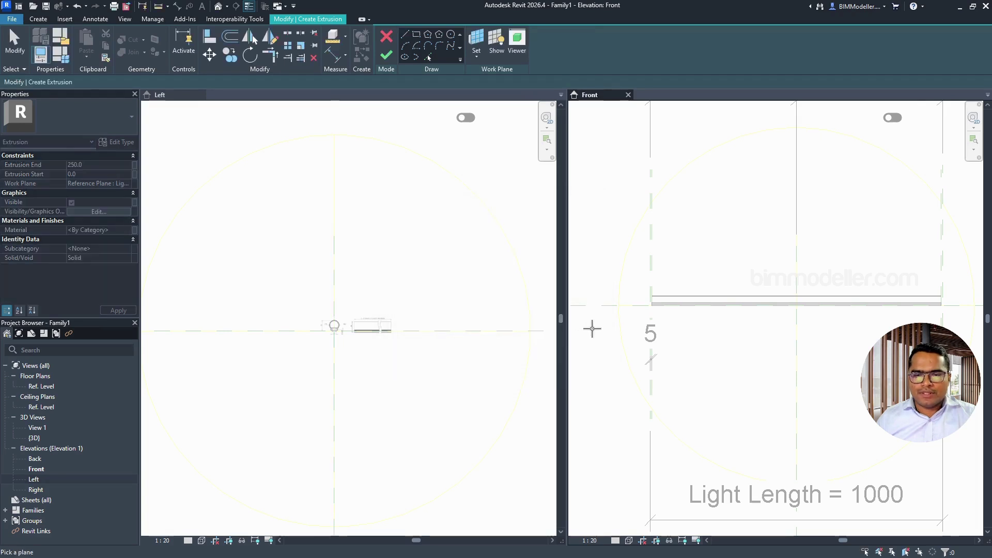
scroll(647, 299, "up", 5)
left_click(651, 294)
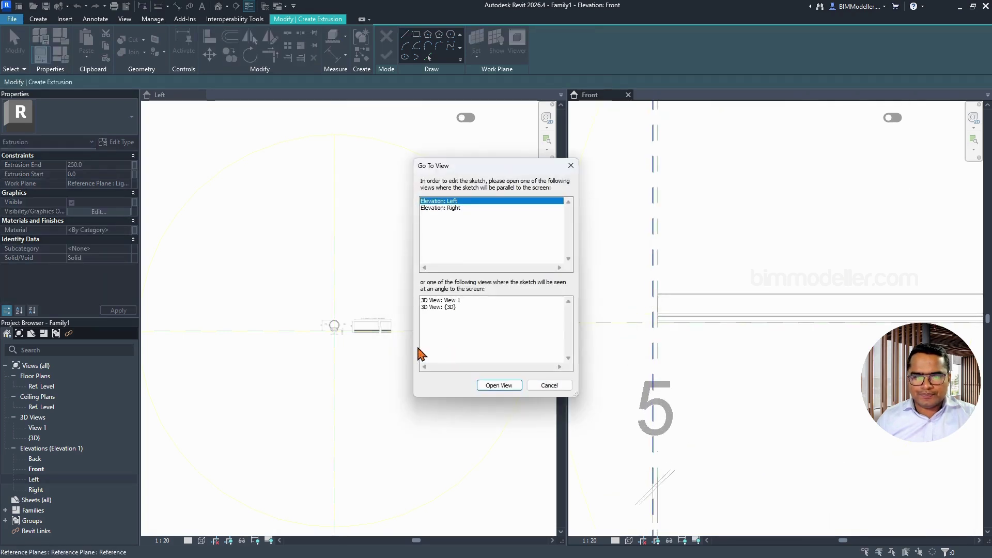
left_click(485, 386)
scroll(317, 336, "up", 5)
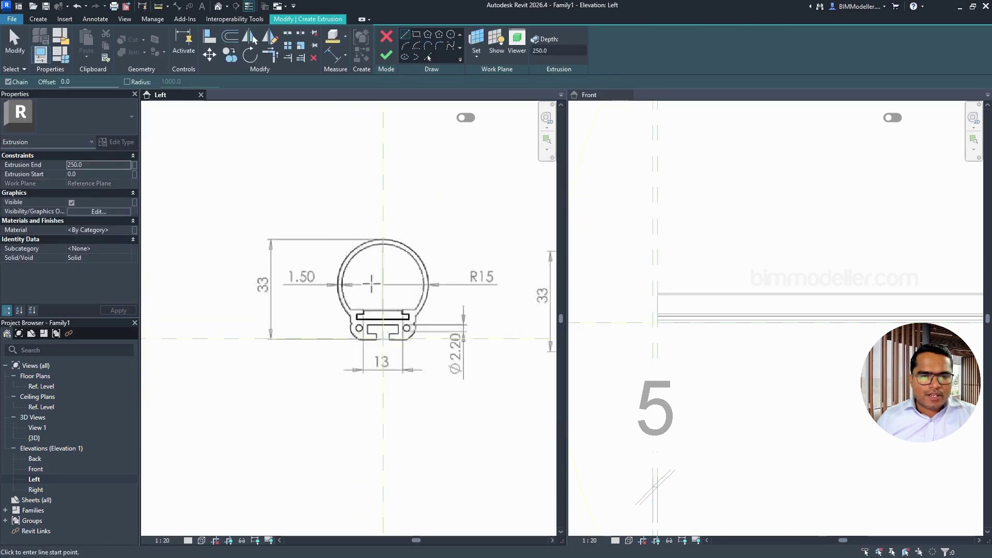
Step: Pick the tube's complete outer outline as the end cap profile and finish the extrusion
left_click(428, 57)
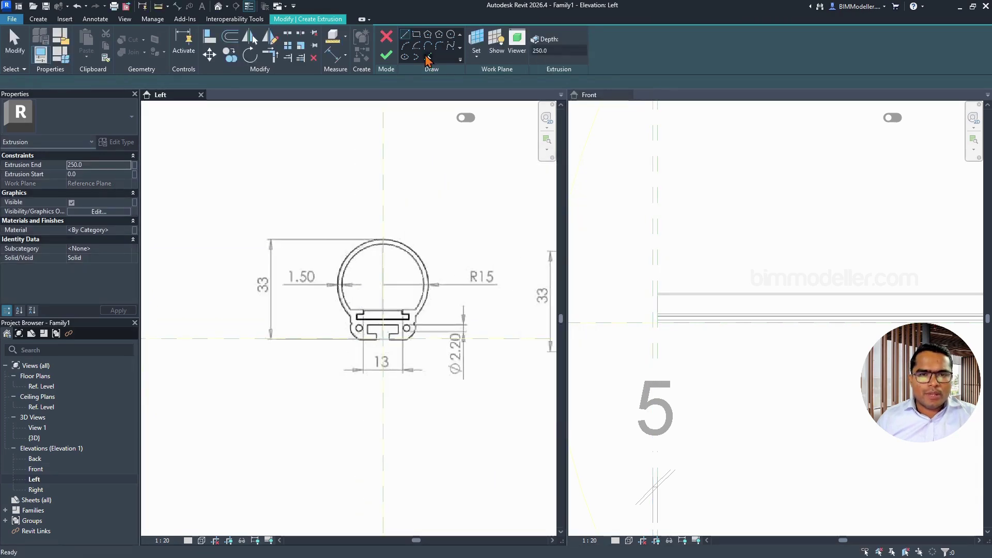
key("Tab")
left_click(417, 256)
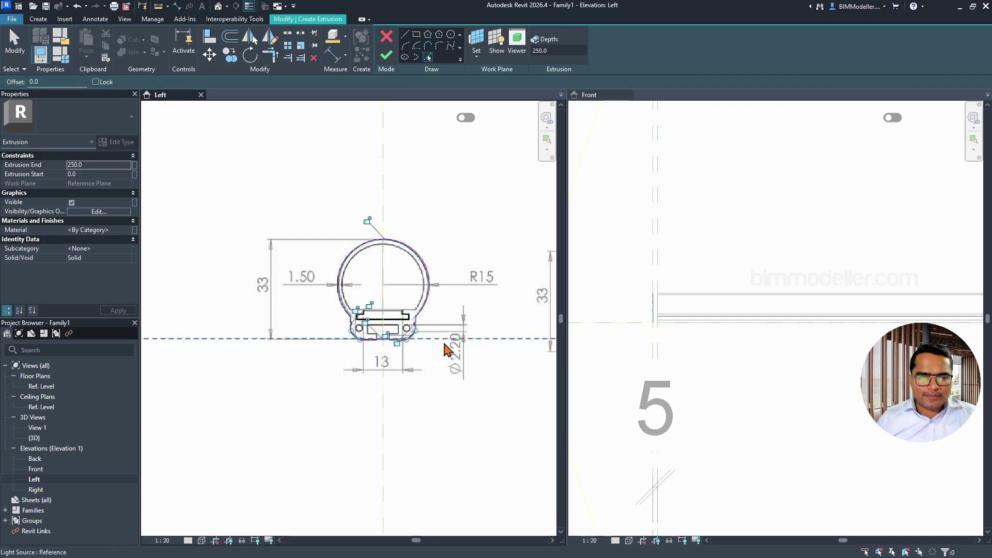
left_click(386, 54)
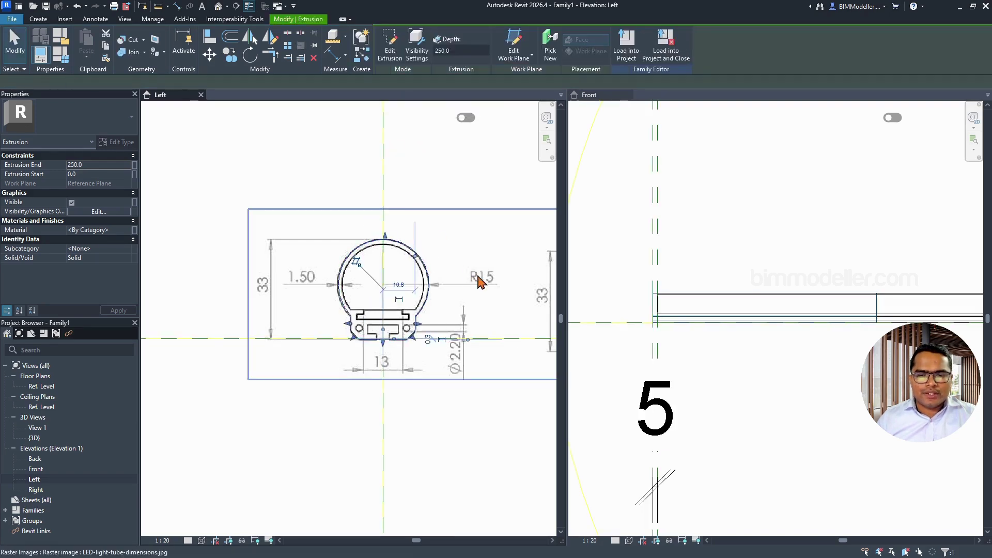
Step: Fit the end cap extrusion between the two reference planes at the tube's left end, 5 mm deep, and lock its faces to them
left_click(622, 314)
scroll(651, 319, "up", 3)
scroll(622, 299, "down", 4)
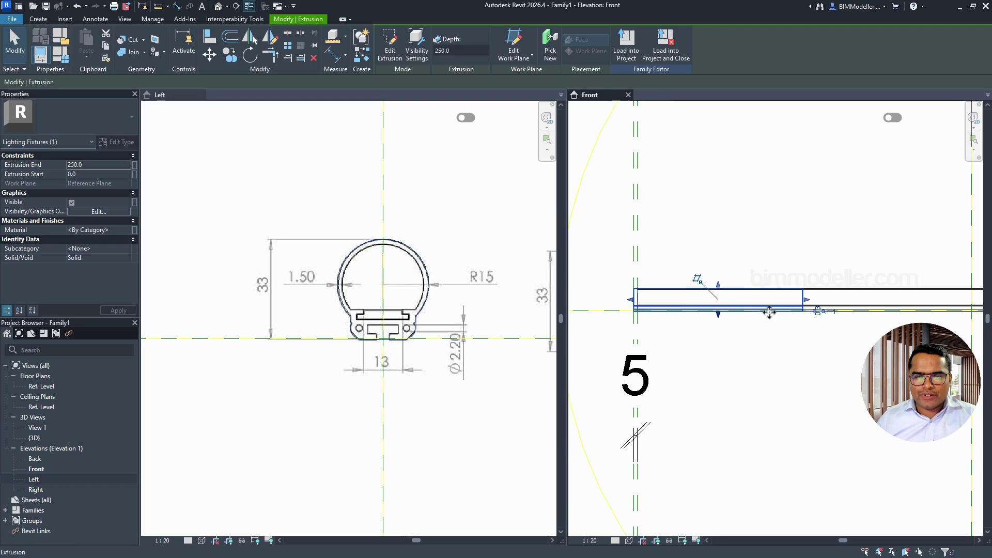
left_click_drag(806, 301, 644, 320)
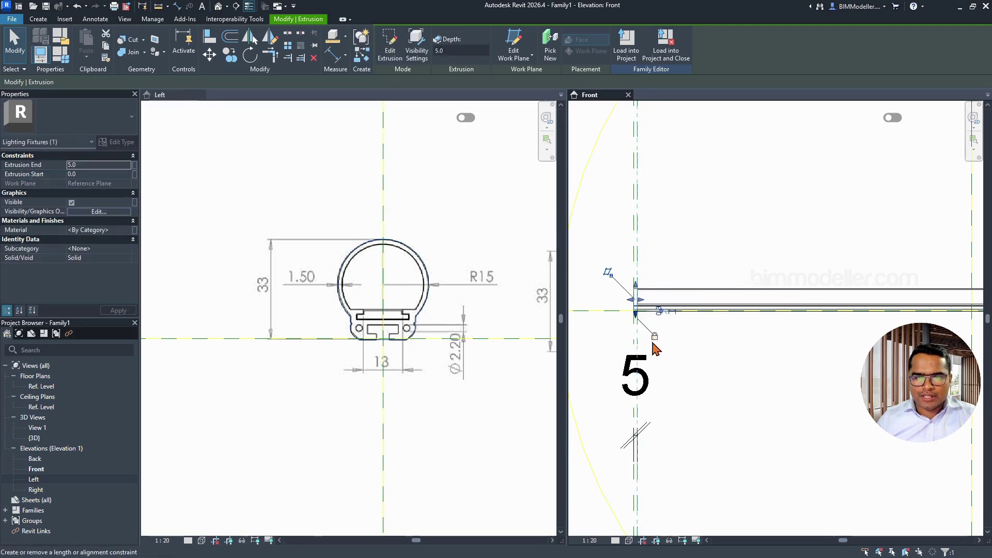
scroll(554, 337, "down", 3)
scroll(622, 314, "up", 3)
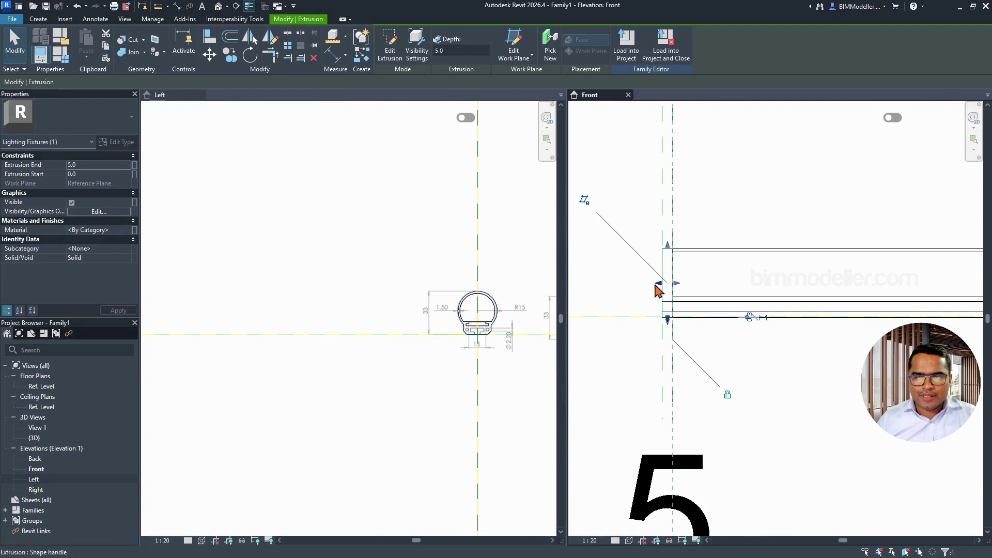
left_click_drag(659, 290, 665, 285)
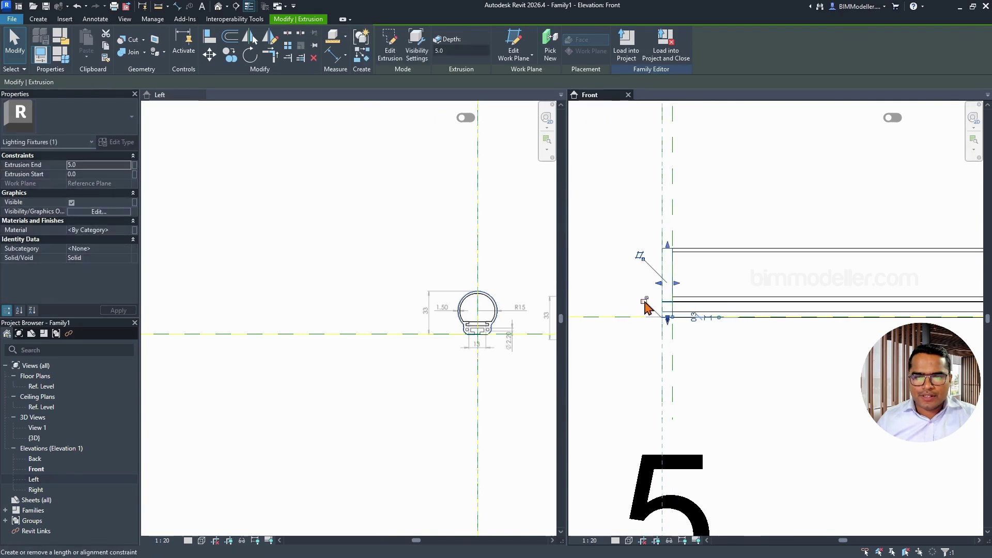
Step: Mirror the end cap to the tube's other end about the central Light Source Axis (L/R) reference plane
scroll(591, 312, "down", 3)
scroll(591, 313, "down", 3)
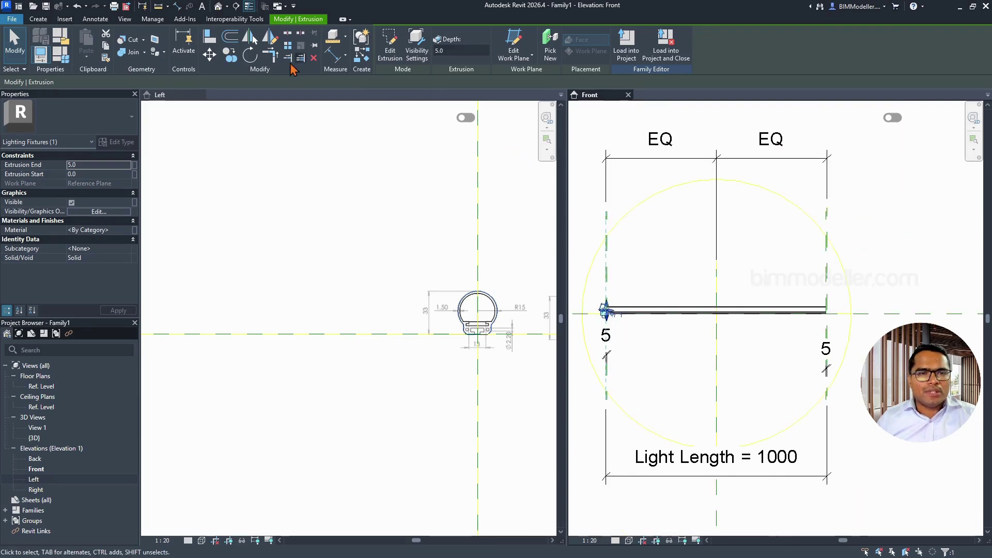
left_click(250, 36)
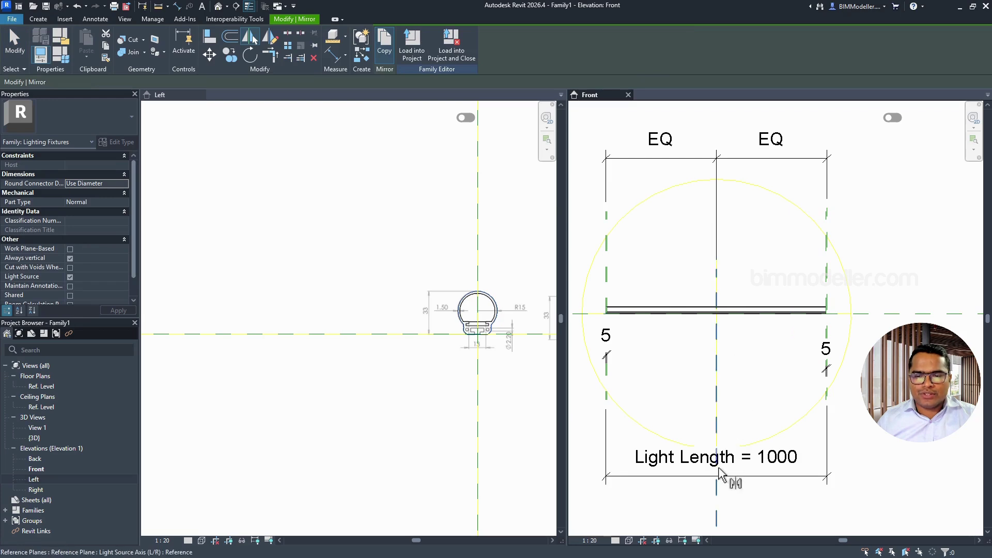
left_click(716, 497)
scroll(847, 308, "up", 5)
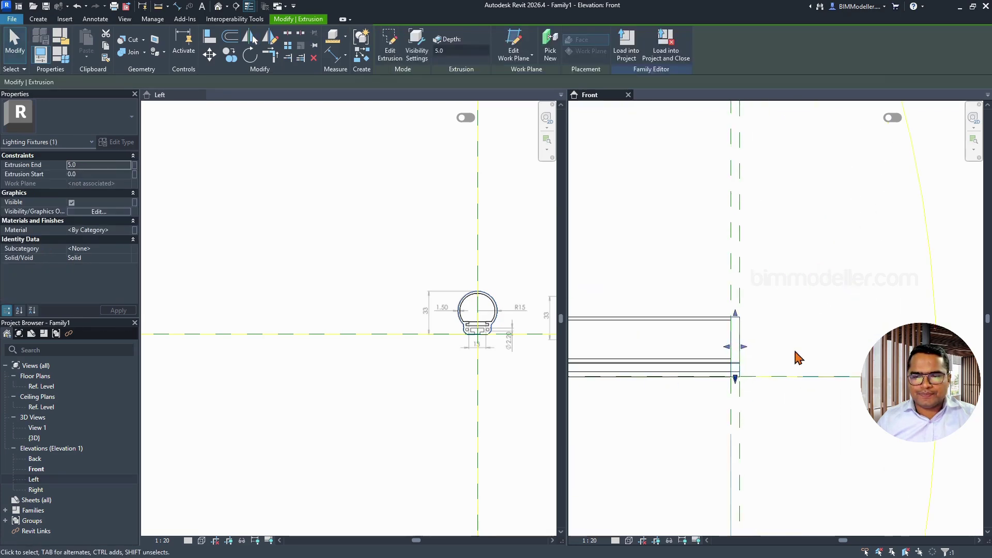
Step: Align the mirrored end cap's inner face with the inner reference plane at the tube's right end and lock the alignment
left_click_drag(743, 348, 732, 349)
left_click(758, 337)
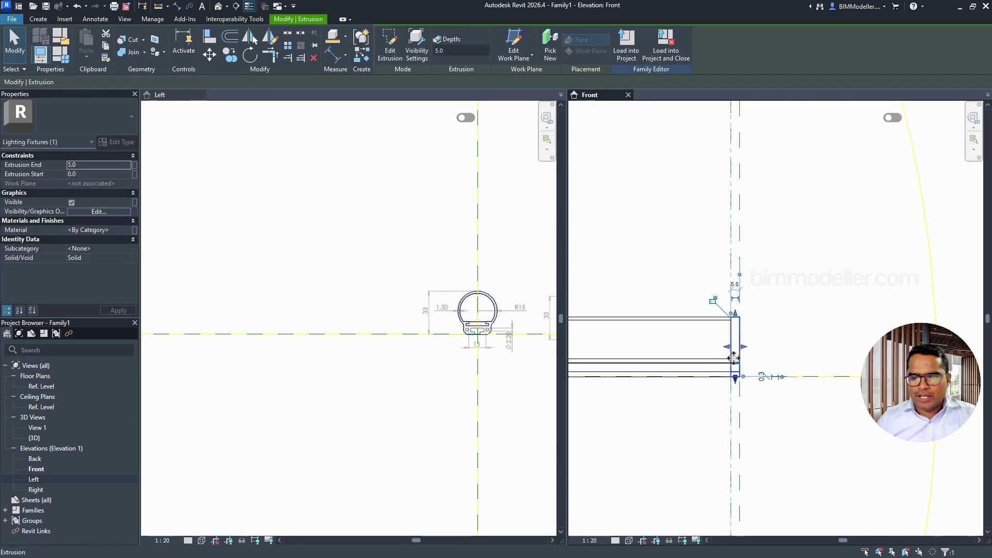
left_click(714, 302)
scroll(711, 319, "down", 3)
scroll(725, 341, "up", 3)
left_click(724, 340)
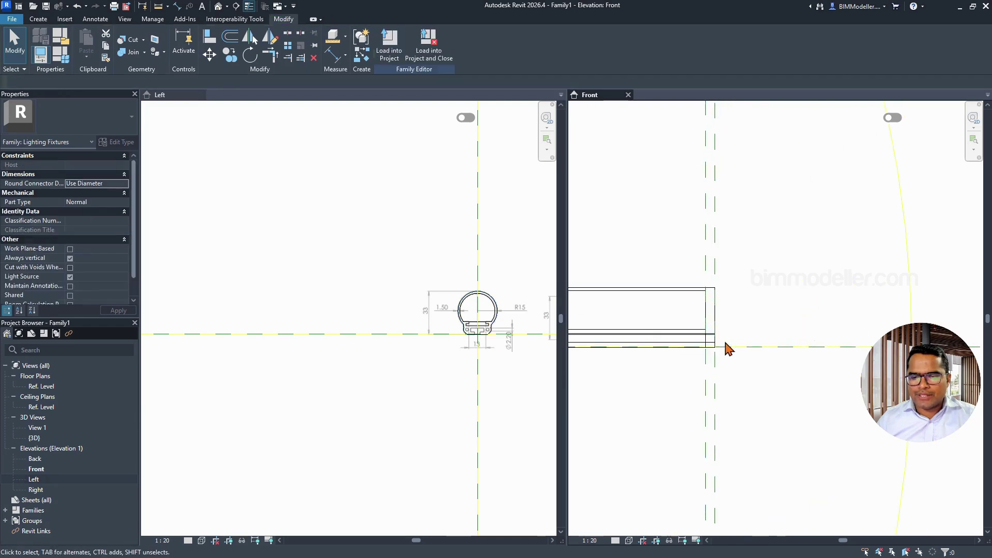
Step: Select the mirrored end cap at the tube's right end and adjust its outer face against the outer reference plane
scroll(725, 350, "down", 3)
scroll(724, 348, "up", 3)
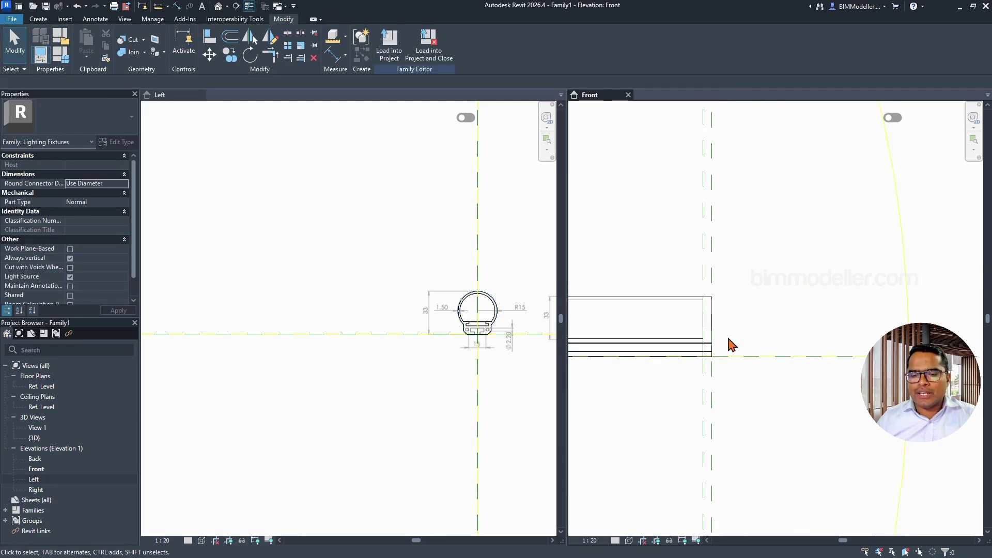
left_click(720, 345)
left_click(717, 338)
left_click(710, 315)
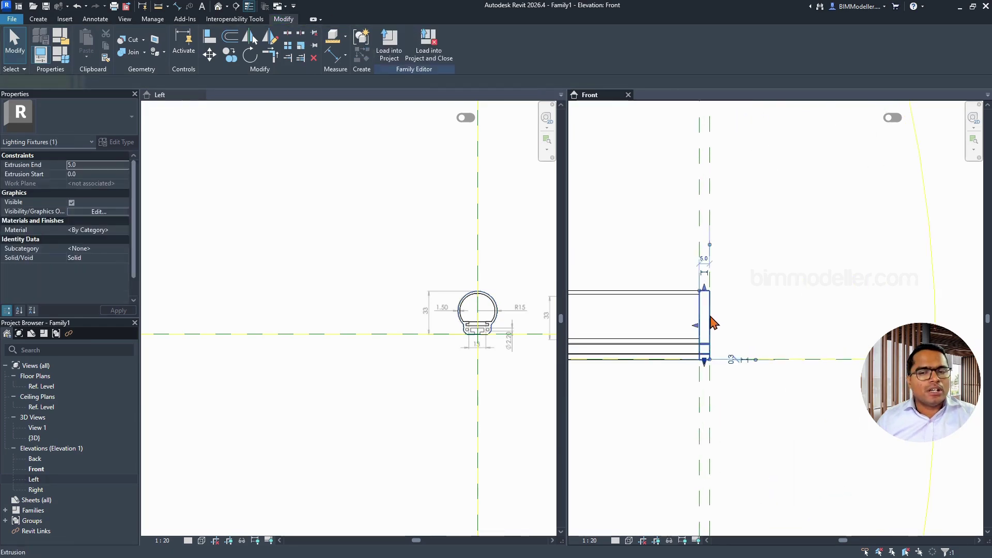
scroll(669, 280, "down", 3)
scroll(696, 326, "up", 2)
scroll(726, 370, "up", 1)
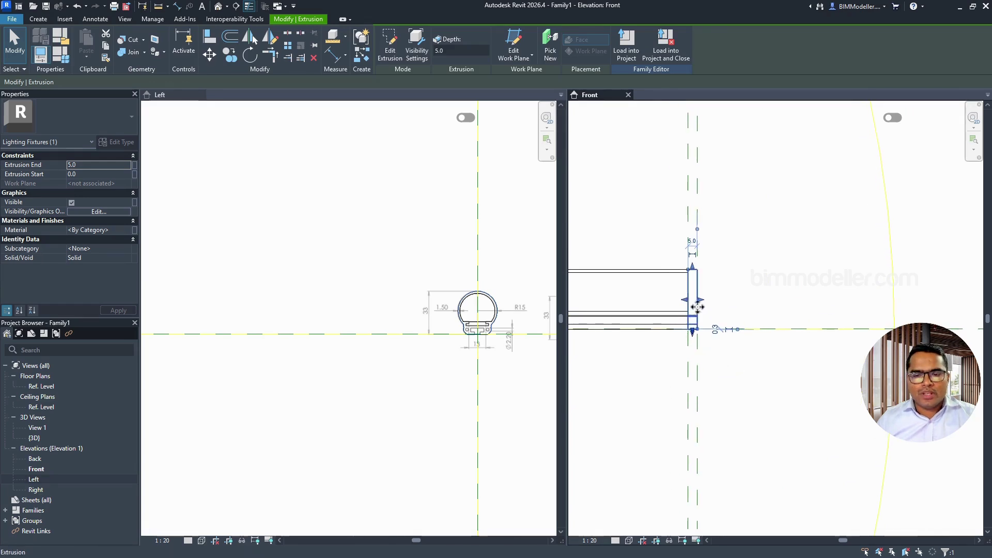
left_click_drag(701, 300, 704, 303)
key("Escape")
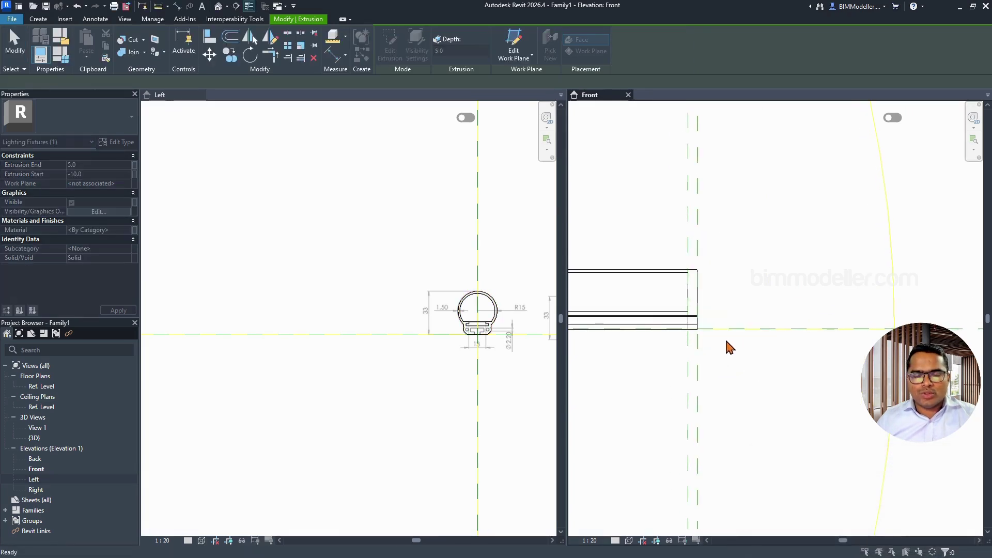
Step: Open the default 3D view and inspect the tube with its end caps
scroll(725, 340, "down", 3)
left_click(218, 6)
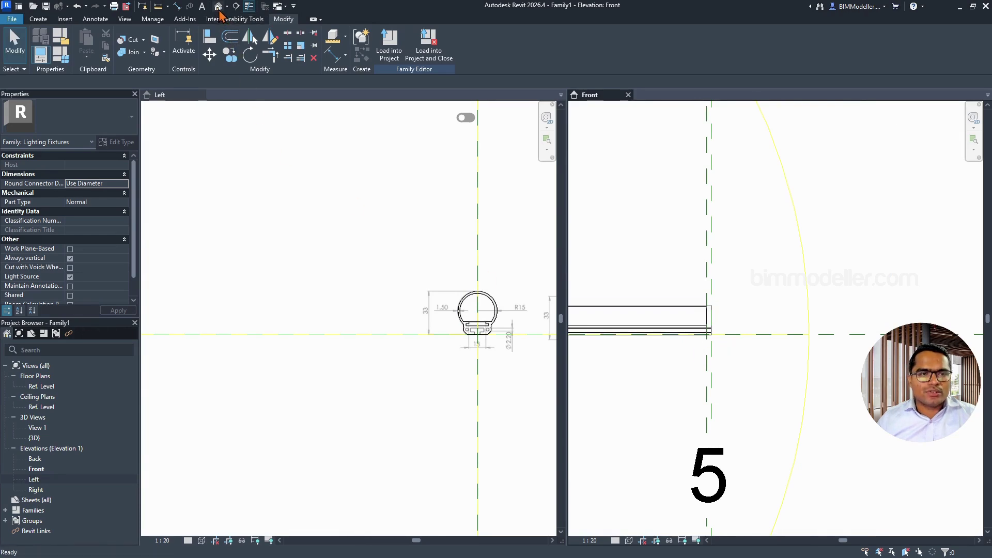
scroll(612, 350, "up", 5)
scroll(612, 350, "up", 2)
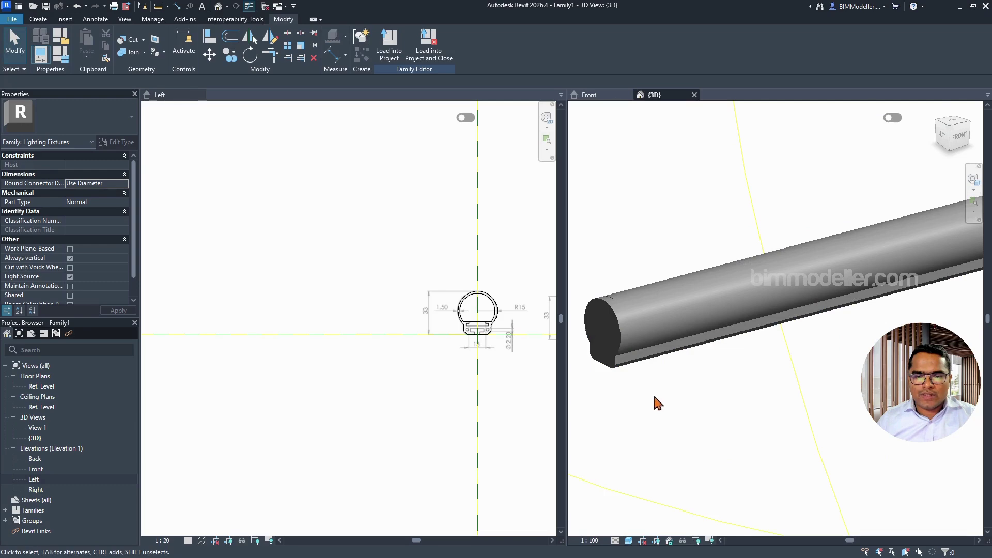
scroll(657, 323, "down", 6)
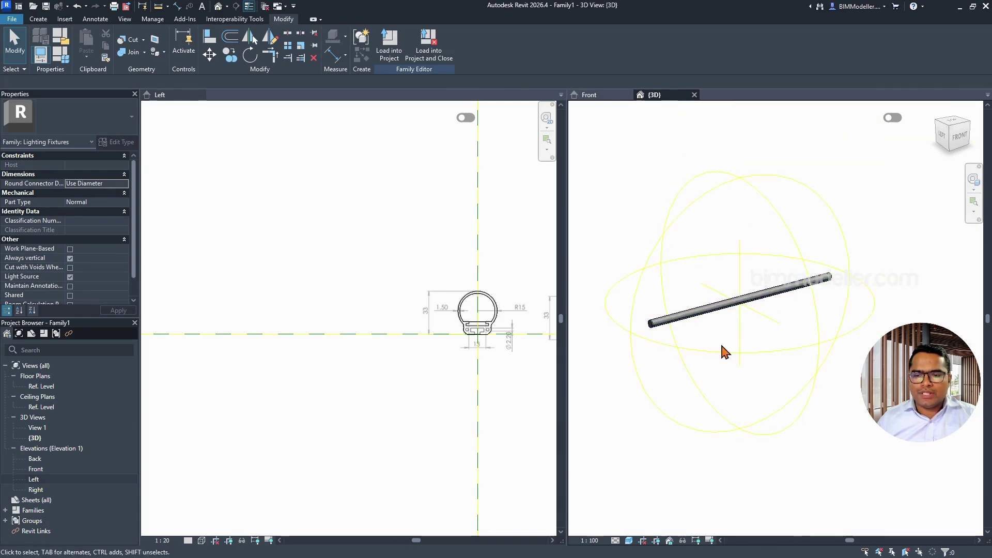
key("ctrl+s")
key("Escape")
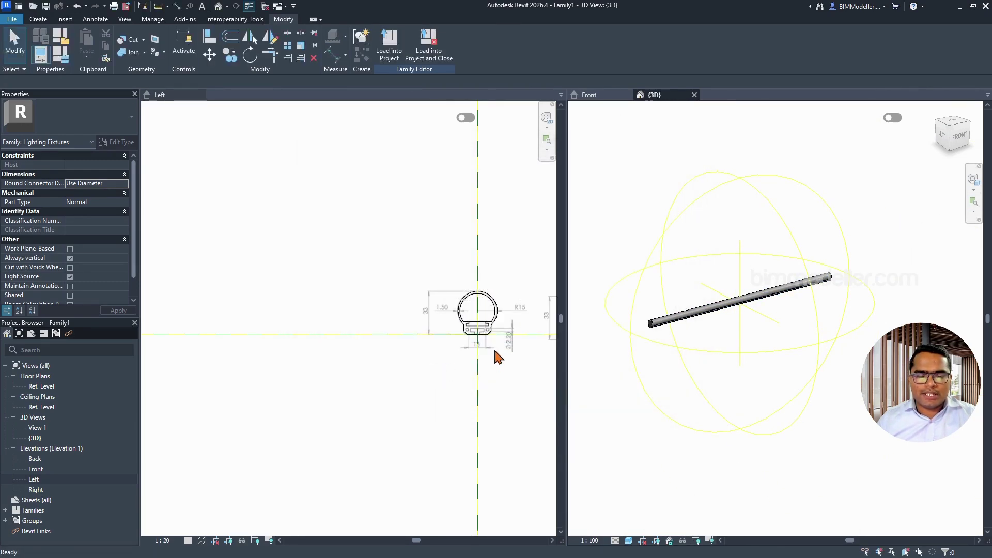
Step: Delete the LED-light-tube-dimensions.jpg reference image from the Left elevation
left_click(451, 355)
scroll(294, 327, "down", 3)
left_click(377, 321)
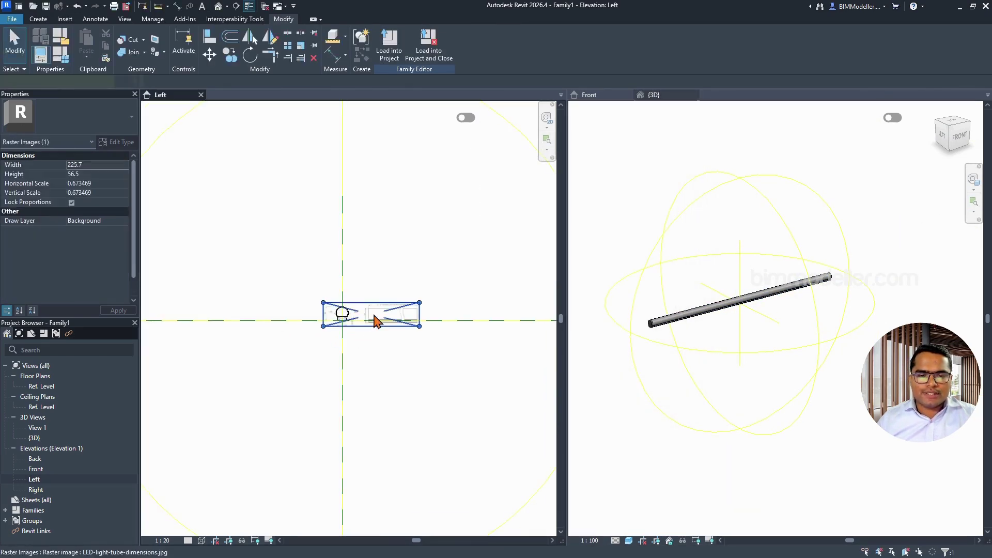
key("Delete")
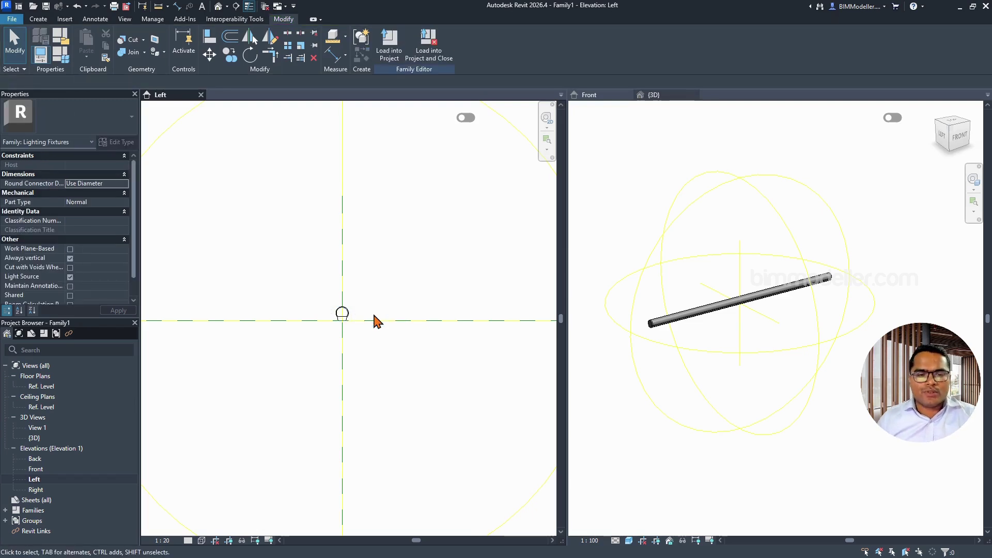
Step: Purge all unused items from the family, repeating the purge three times to clear nested leftovers
scroll(376, 320, "down", 2)
key("p")
key("u")
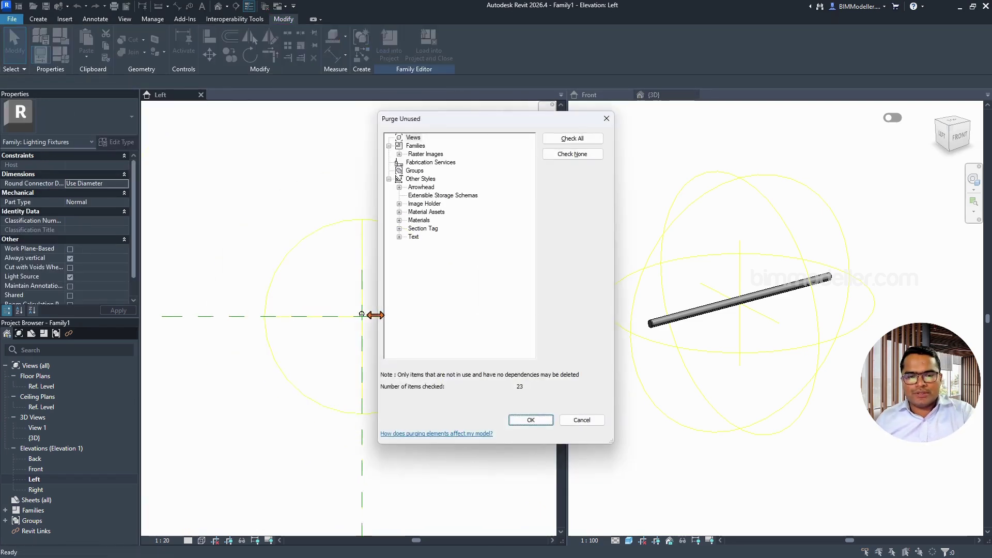
left_click(533, 425)
key("p")
key("u")
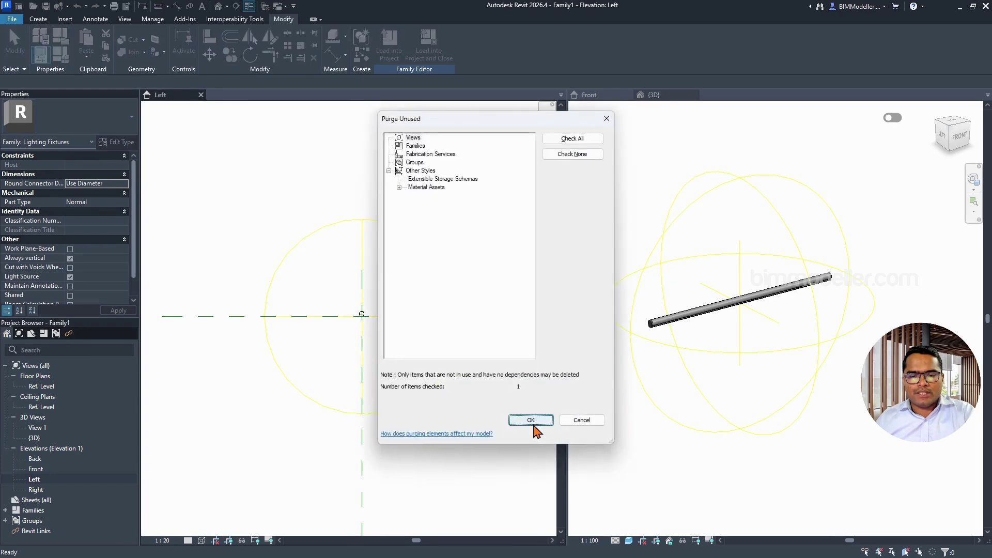
left_click(534, 425)
key("p")
key("u")
left_click(534, 425)
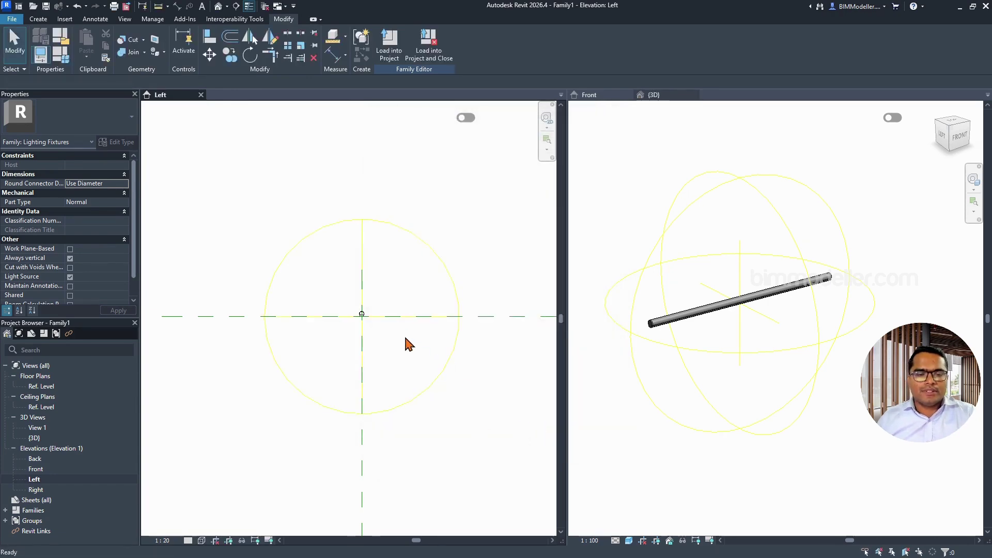
Step: Examine the finished fixture in 3D, checking the end cap, the tube body and the surrounding light source from several angles
scroll(438, 368, "down", 5)
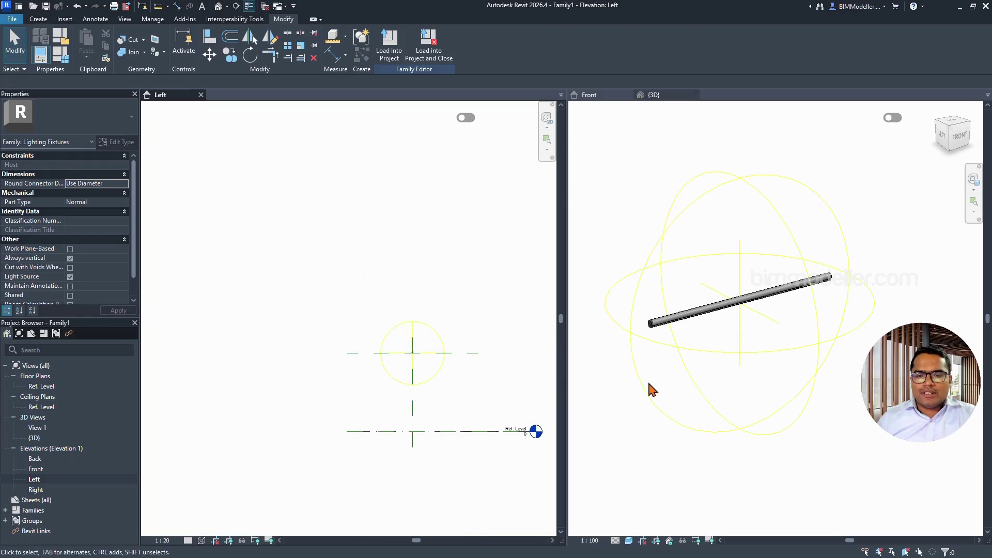
scroll(649, 389, "down", 5)
middle_click_drag(693, 343, 759, 405, "shift")
scroll(687, 339, "up", 6)
scroll(708, 411, "up", 4)
scroll(712, 405, "up", 5)
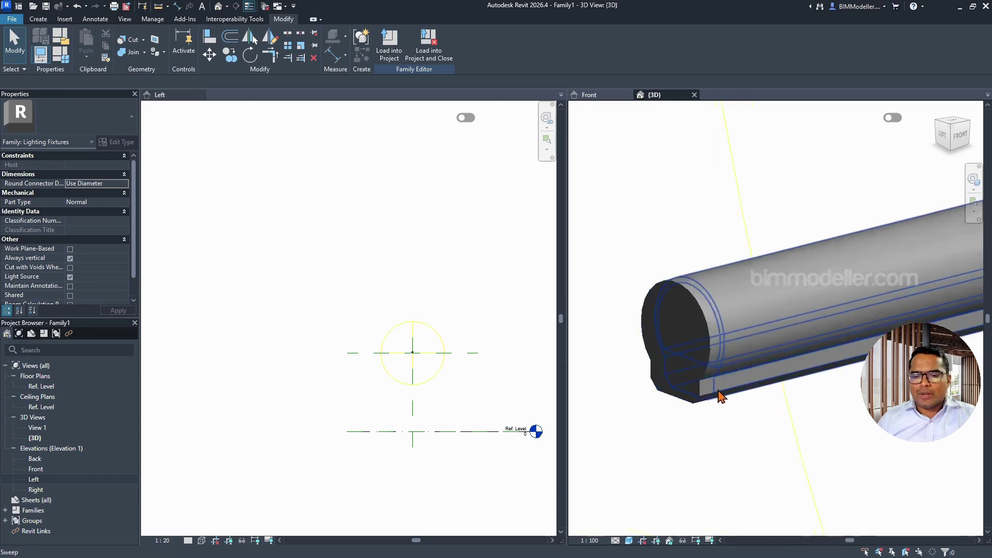
scroll(792, 367, "down", 4)
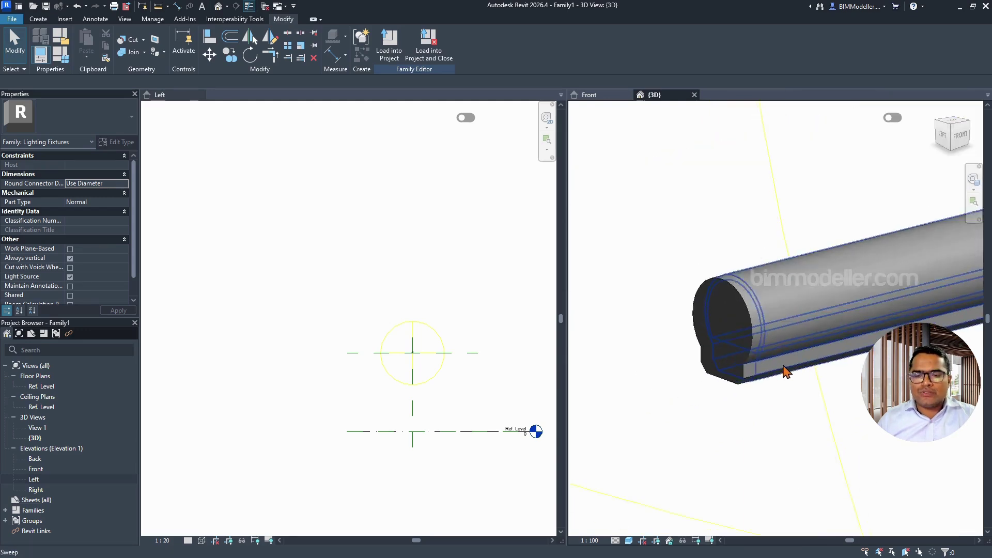
scroll(746, 359, "up", 1)
scroll(744, 354, "down", 1)
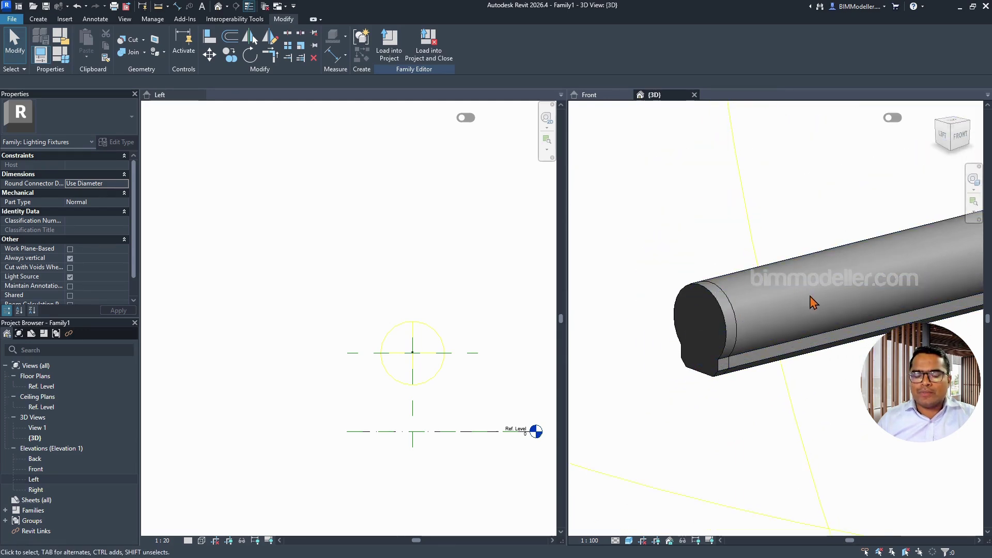
scroll(733, 315, "down", 3)
scroll(819, 296, "up", 2)
scroll(740, 303, "down", 4)
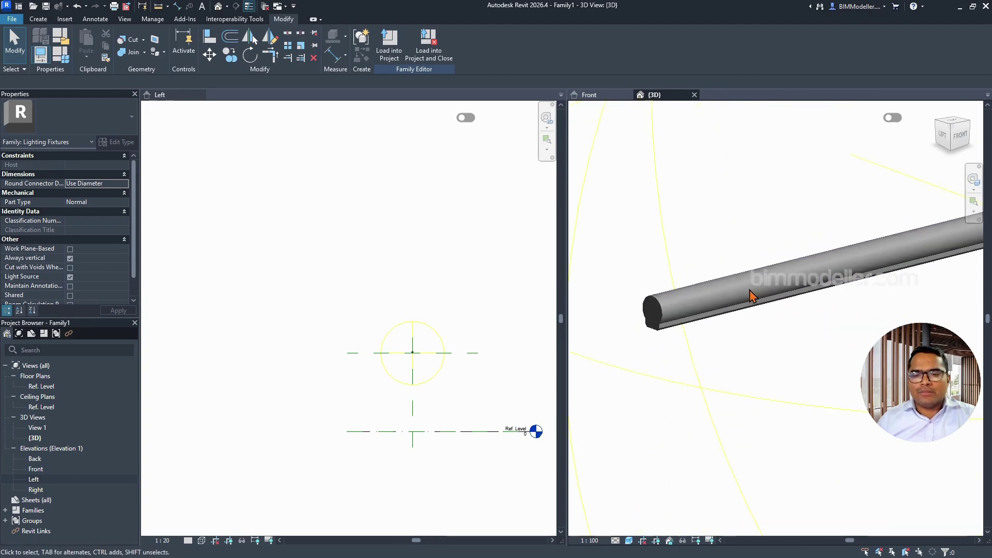
scroll(713, 308, "down", 2)
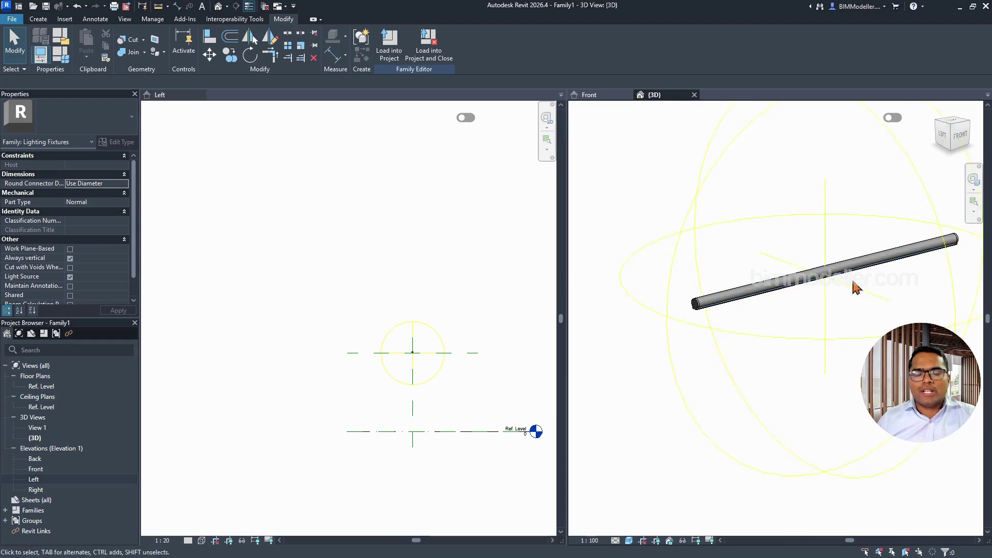
scroll(703, 283, "down", 3)
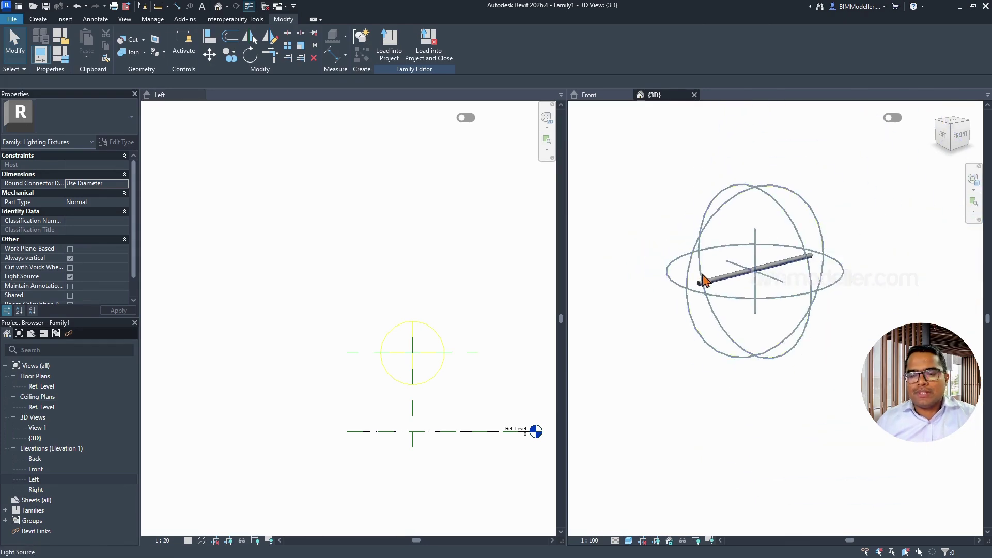
middle_click_drag(791, 345, 759, 339, "shift")
scroll(720, 294, "up", 4)
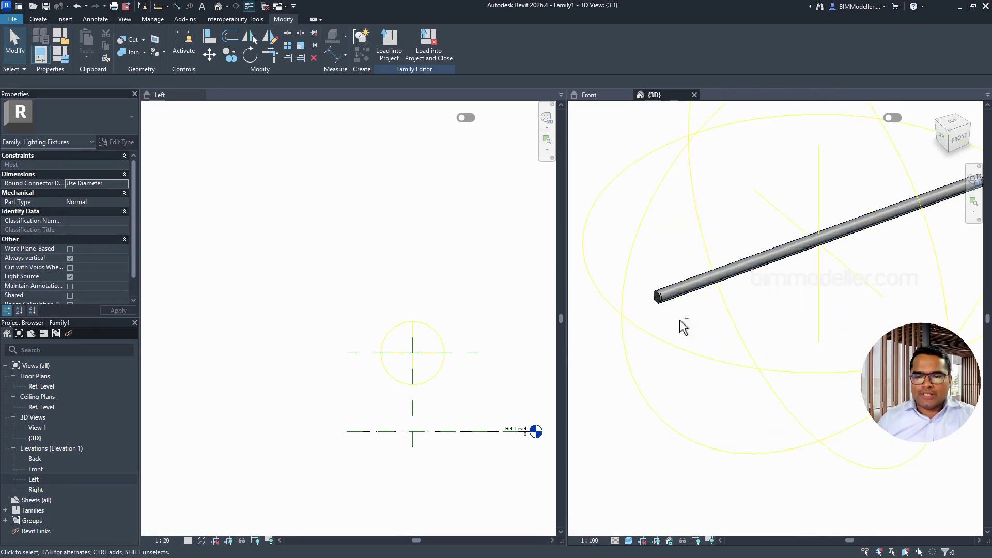
middle_click_drag(812, 354, 719, 333, "shift")
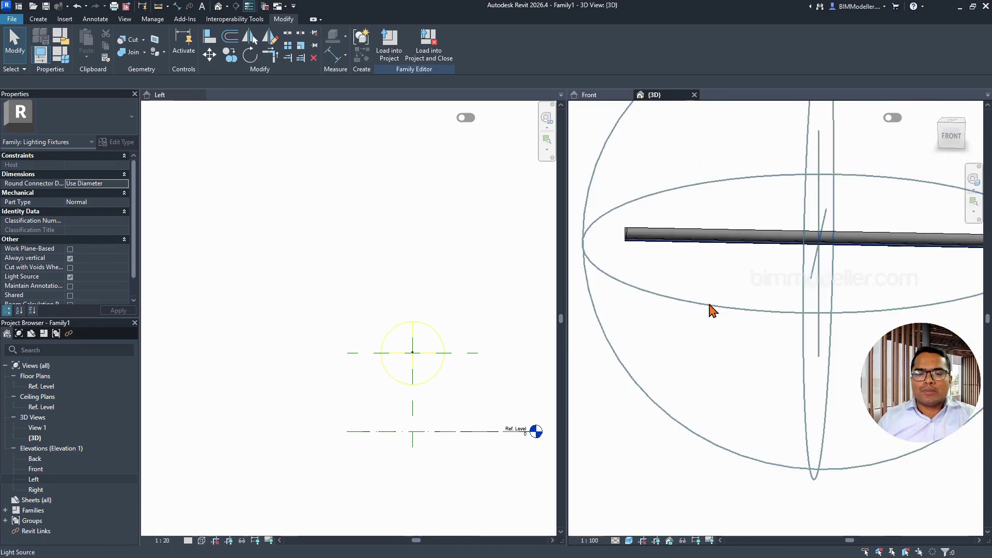
scroll(711, 308, "down", 5)
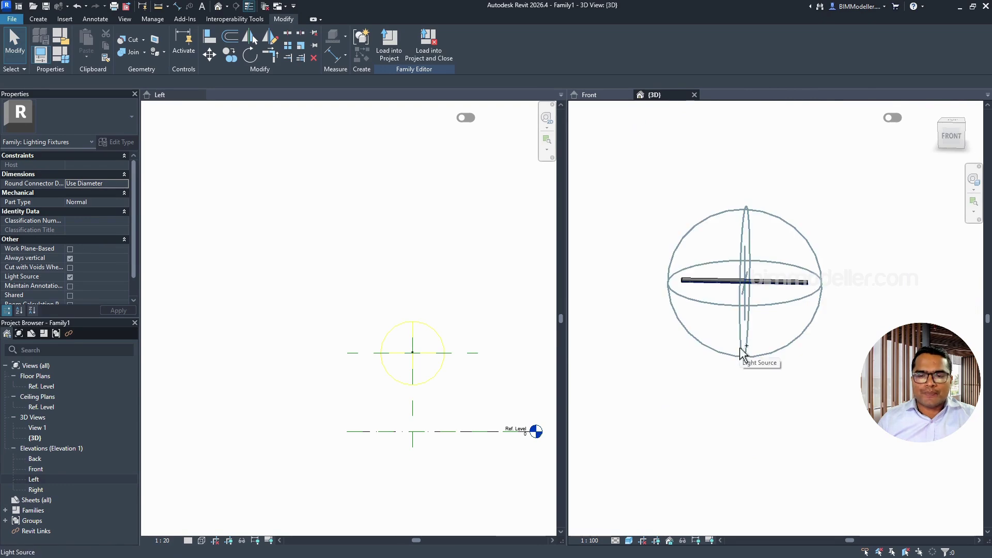
Step: Save the family to the Desktop as LeD-light-tube in Family Files (*.rfa) format, keeping the file save options
key("ctrl+s")
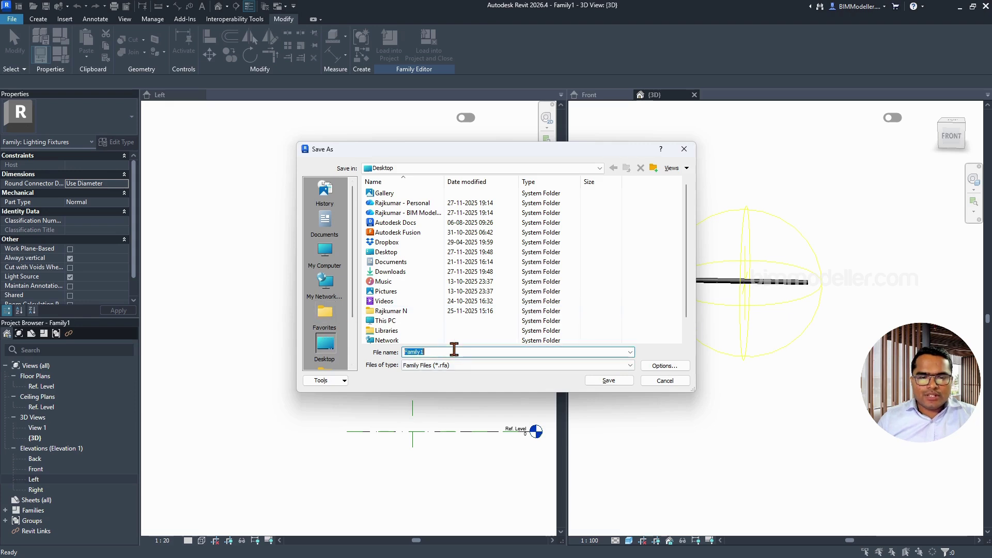
type("LED-light")
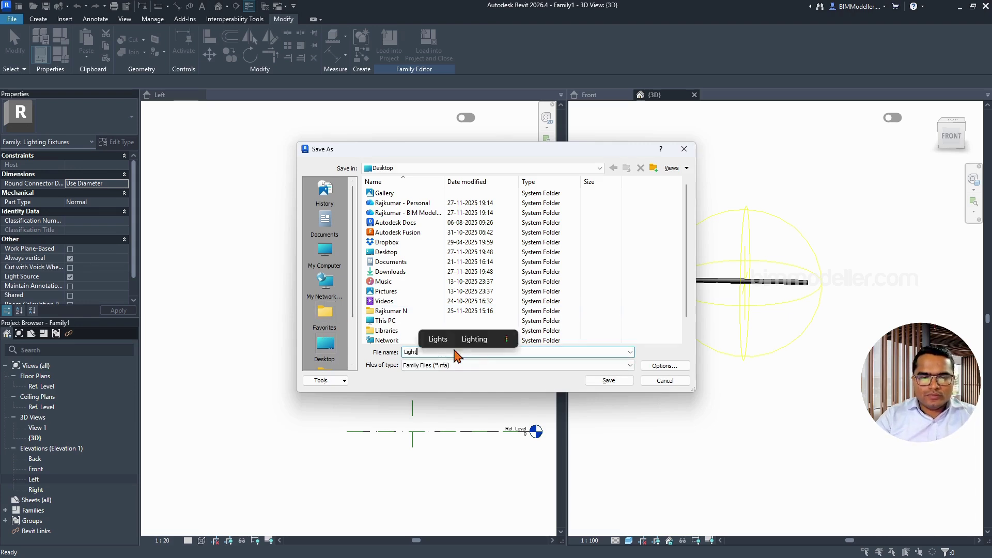
key("BackSpace")
key("BackSpace")
key("BackSpace")
key("BackSpace")
key("BackSpace")
type("L")
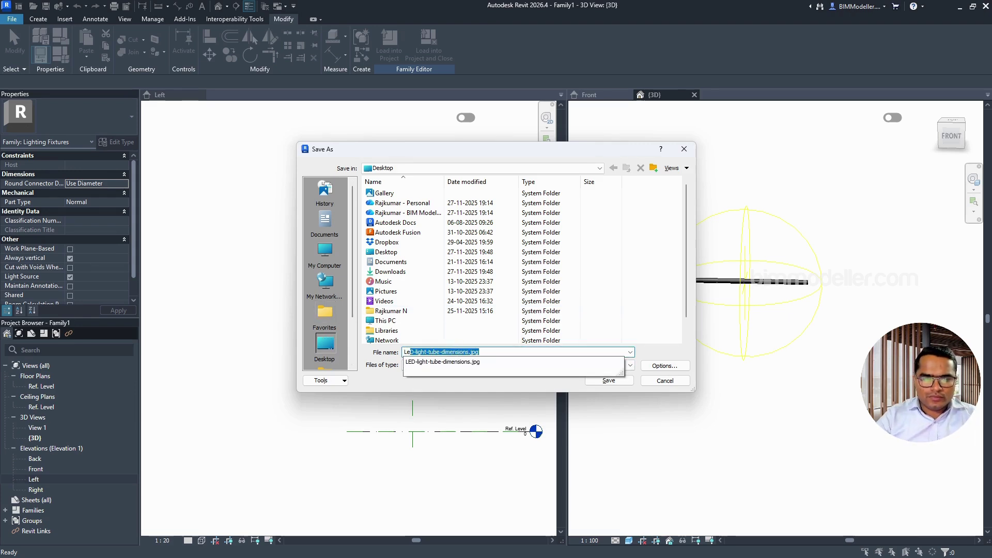
type("e")
left_click(454, 351)
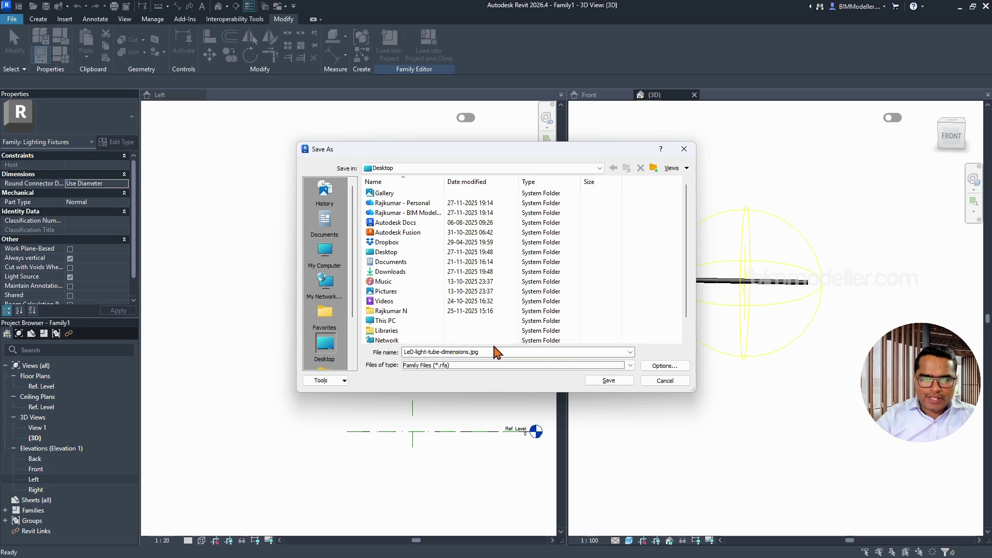
key("shift+Tab")
key("End")
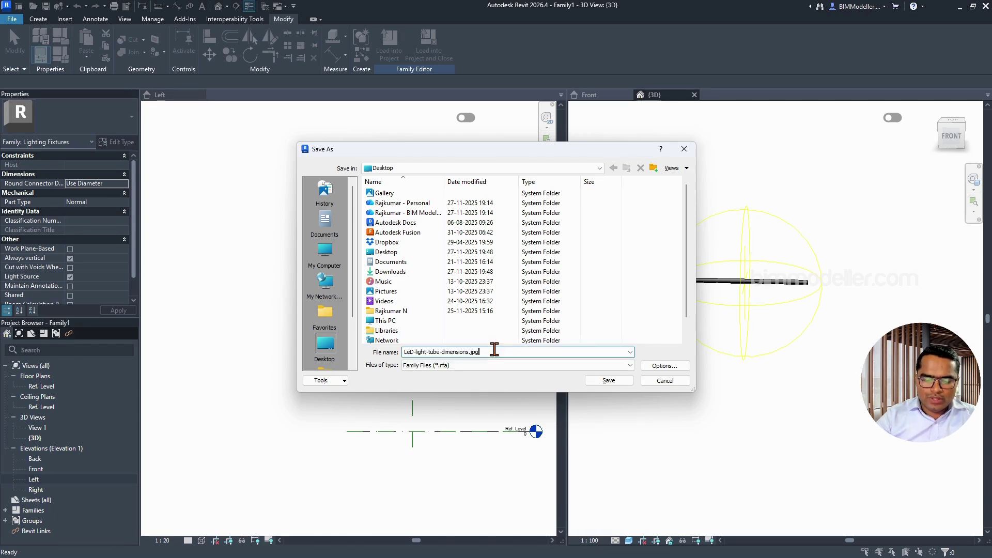
key("BackSpace")
key("BackSpace")
key("BackSpace")
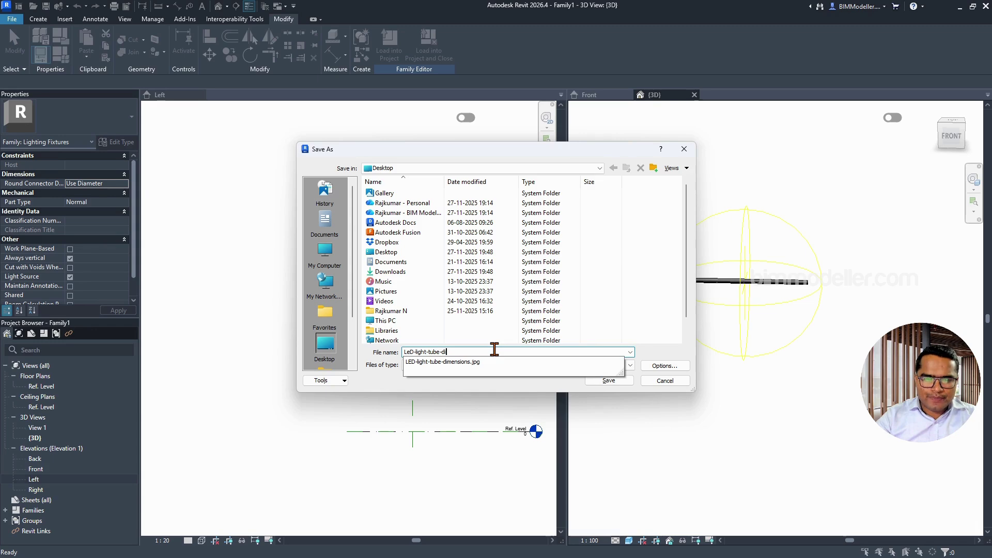
key("BackSpace")
key("BackSpace")
key("BackSpace")
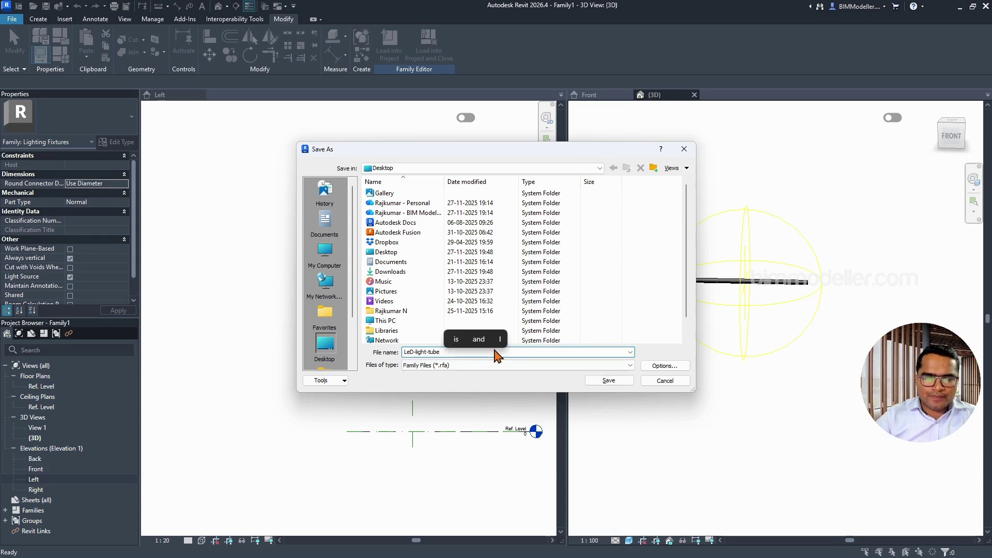
key("BackSpace")
key("alt+o")
left_click(497, 345)
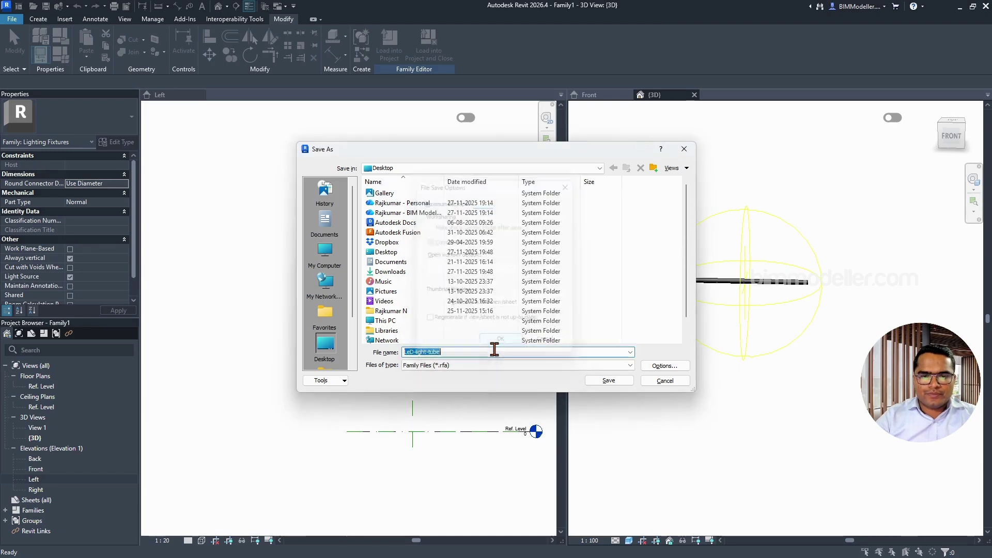
key("Return")
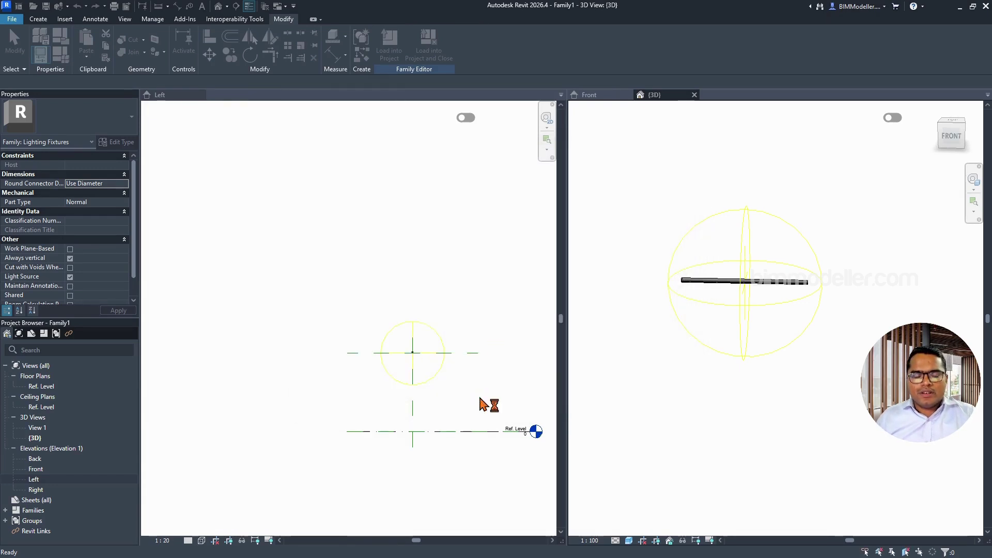
scroll(413, 356, "up", 5)
scroll(416, 361, "down", 5)
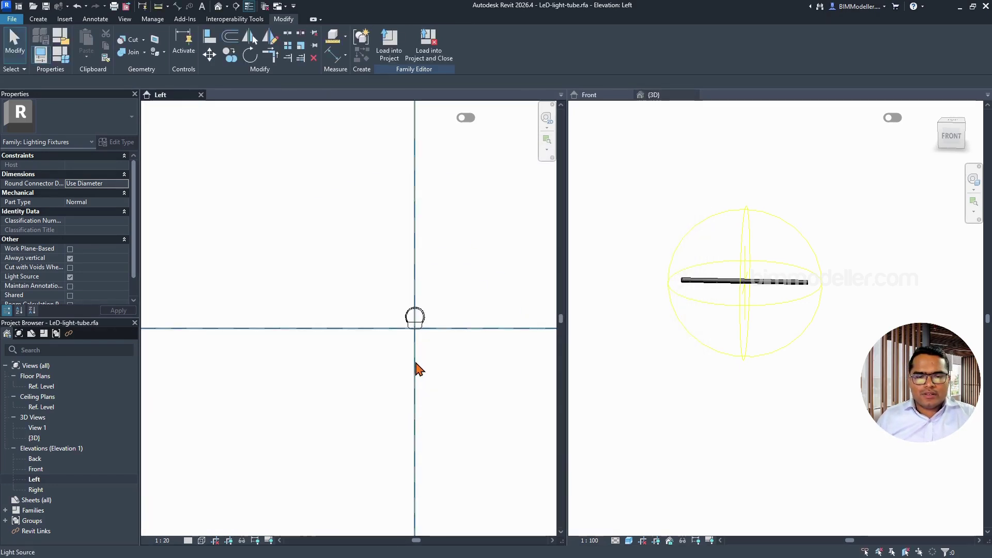
scroll(420, 392, "up", 2)
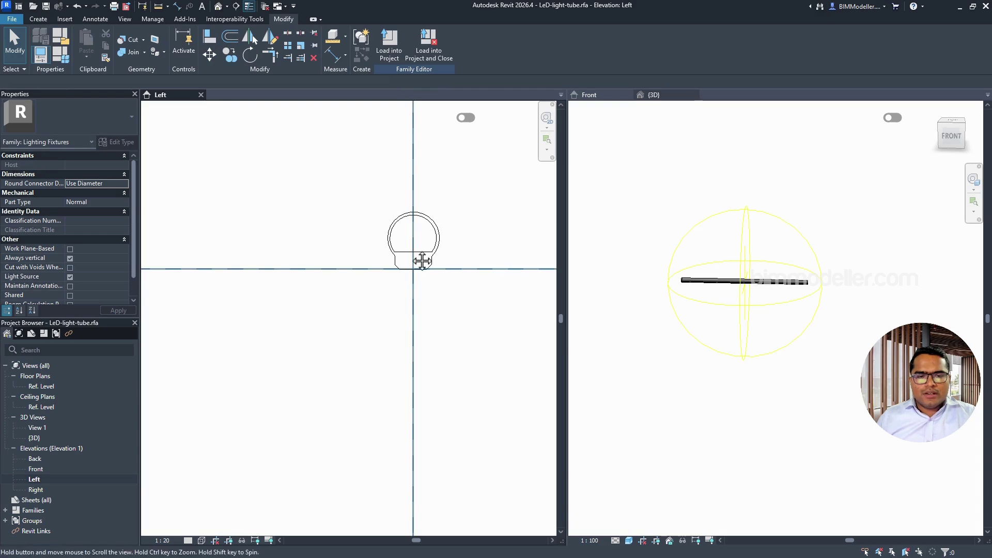
scroll(391, 318, "down", 3)
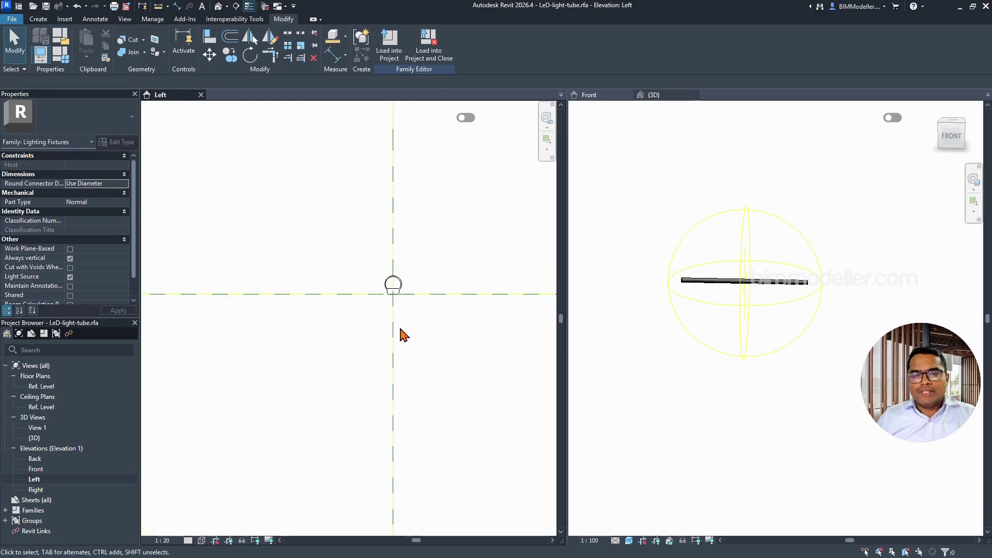
scroll(404, 334, "down", 3)
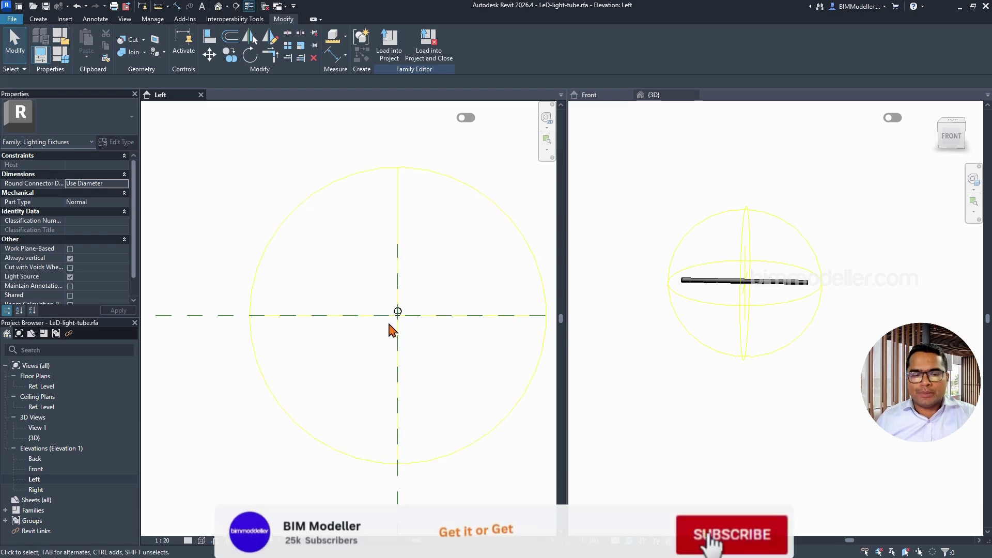
scroll(389, 324, "up", 4)
scroll(390, 329, "down", 3)
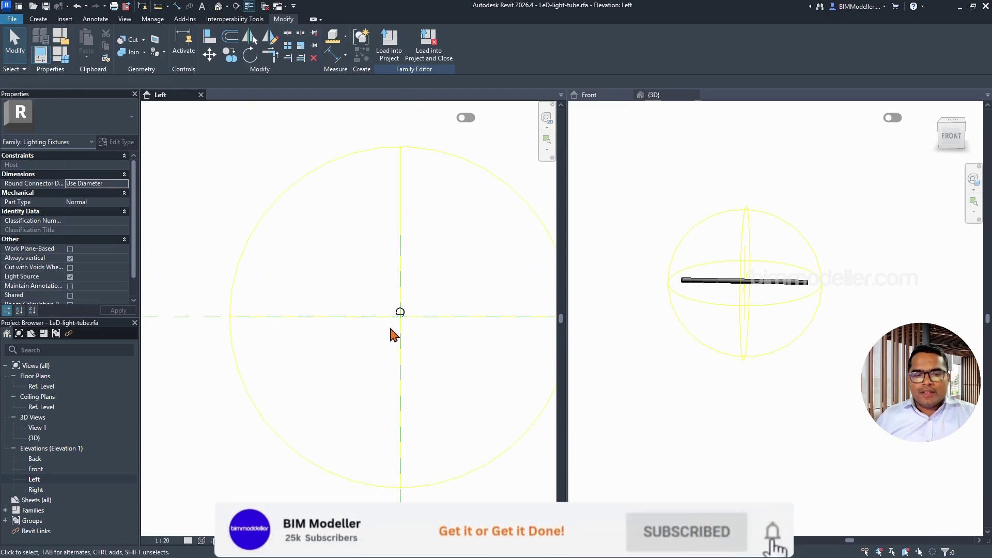
scroll(402, 357, "down", 3)
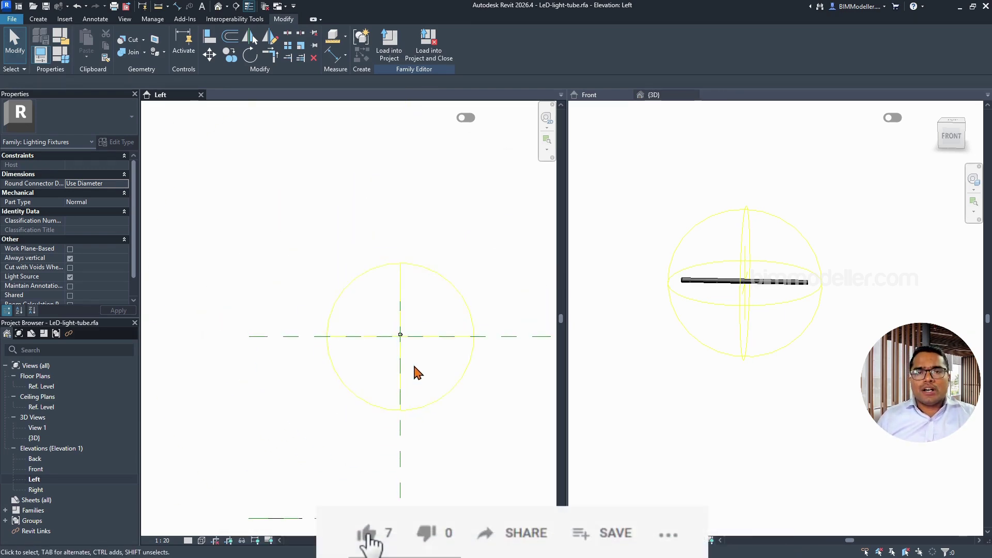
scroll(418, 372, "up", 2)
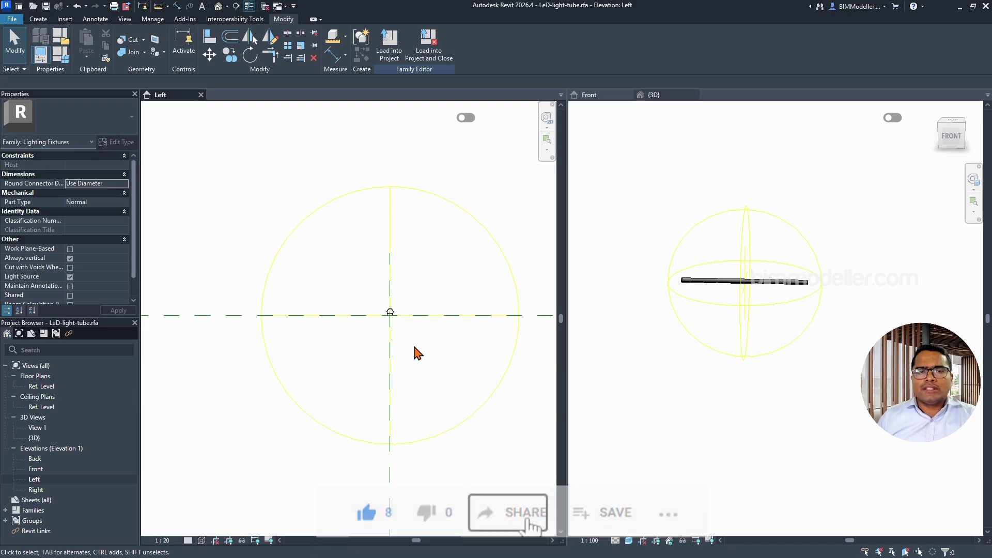